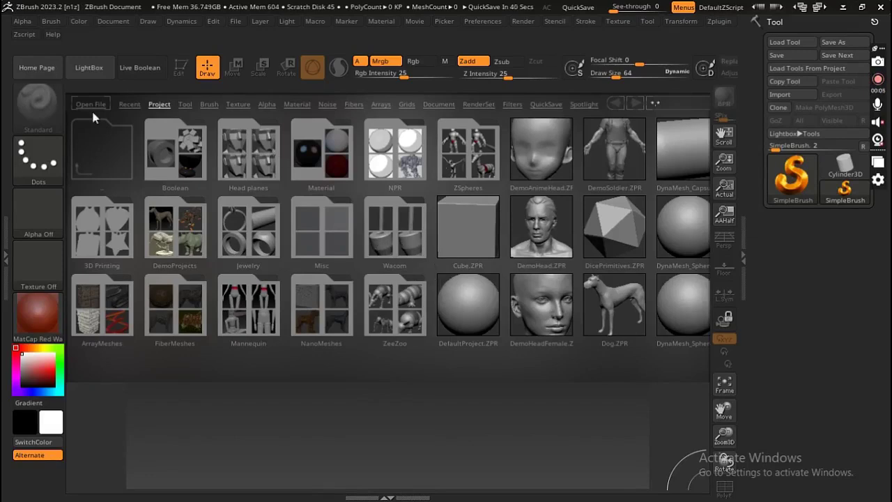
Step: Close LightBox and start a new blank document
{"action": "left_click", "coordinate": [98, 70]}
{"action": "left_click", "coordinate": [112, 21]}
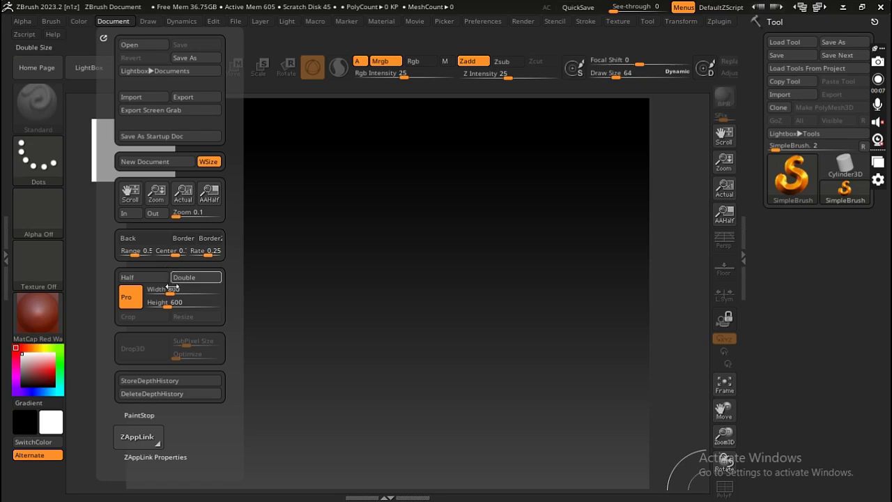
{"action": "left_click", "coordinate": [153, 168]}
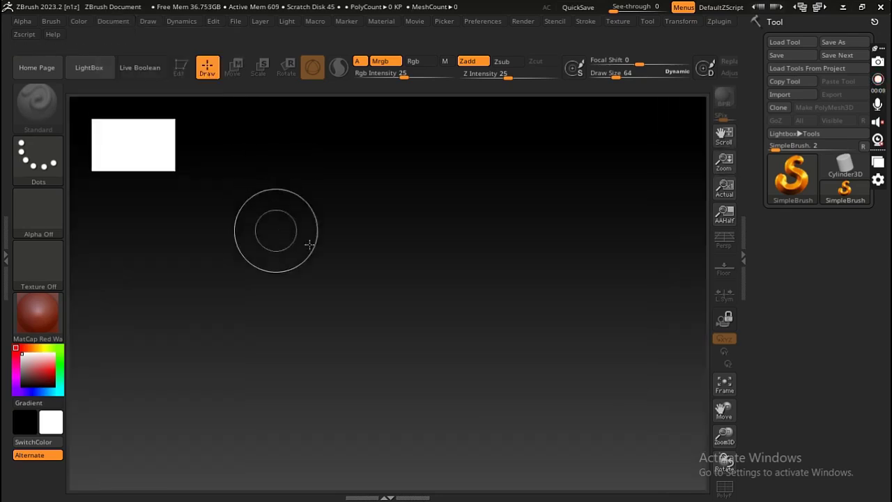
Step: Choose the Sphere3D tool, after briefly loading Cube3D, and draw it onto the canvas
{"action": "left_click", "coordinate": [795, 174]}
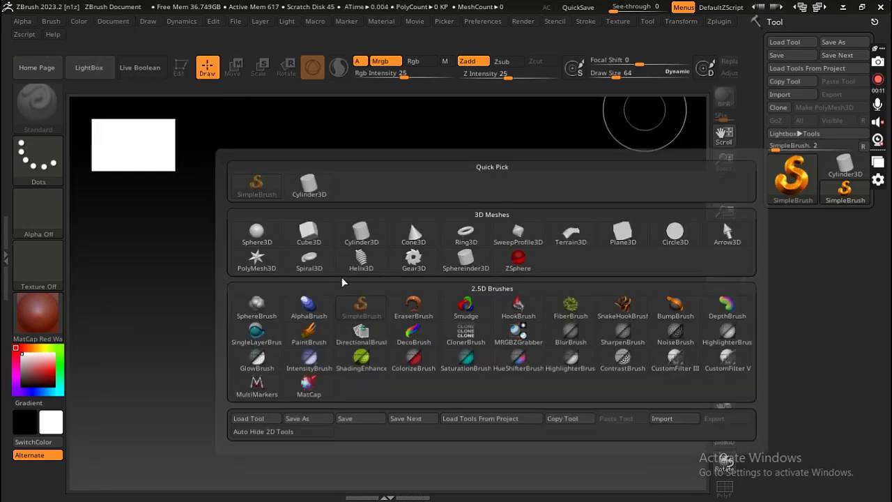
{"action": "left_click", "coordinate": [312, 240]}
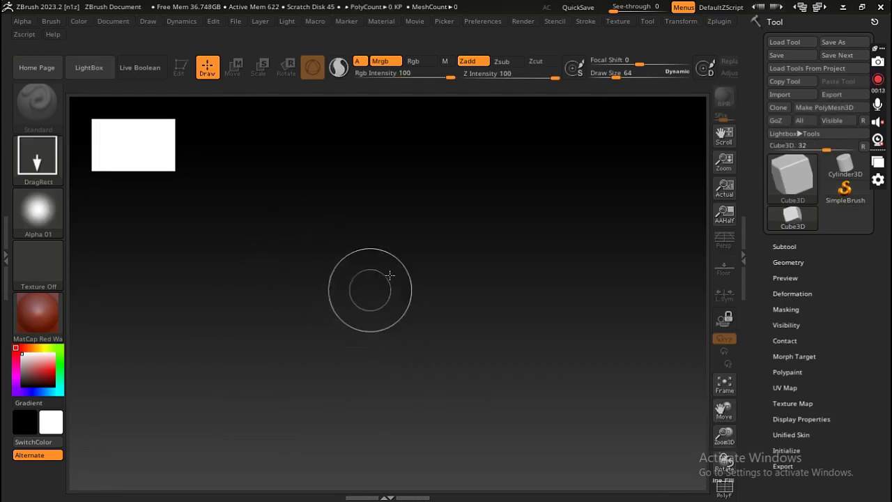
{"action": "left_click", "coordinate": [799, 184]}
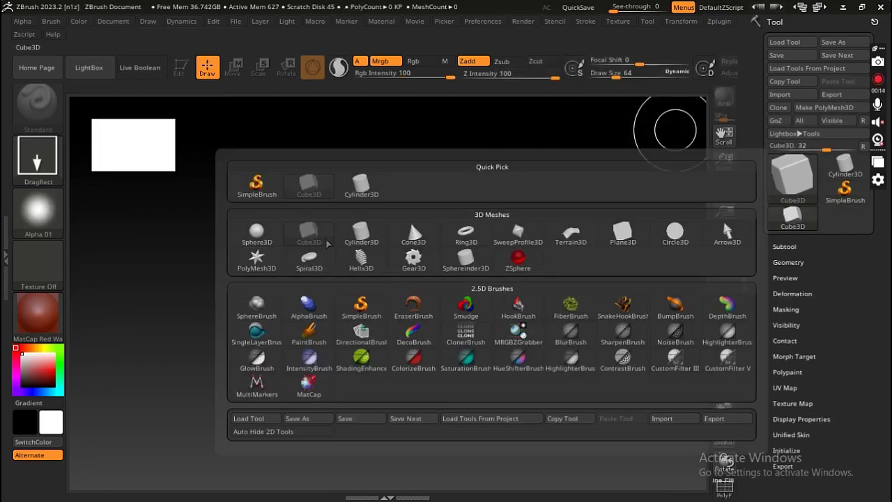
{"action": "left_click", "coordinate": [257, 235]}
{"action": "left_click_drag", "start_coordinate": [368, 289], "coordinate": [593, 484]}
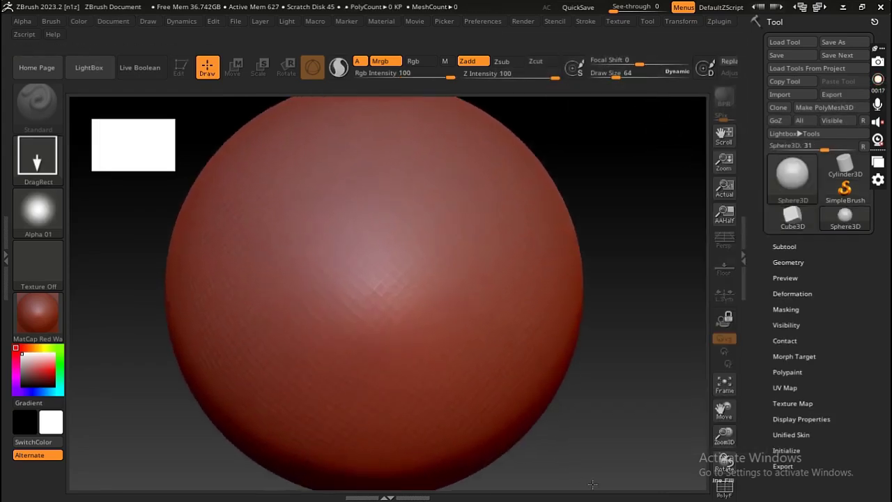
Step: Put the sphere in Edit mode, show the Floor grid, orbit it and expand Tool > Geometry
{"action": "key", "text": "t"}
{"action": "key", "text": "shift+p"}
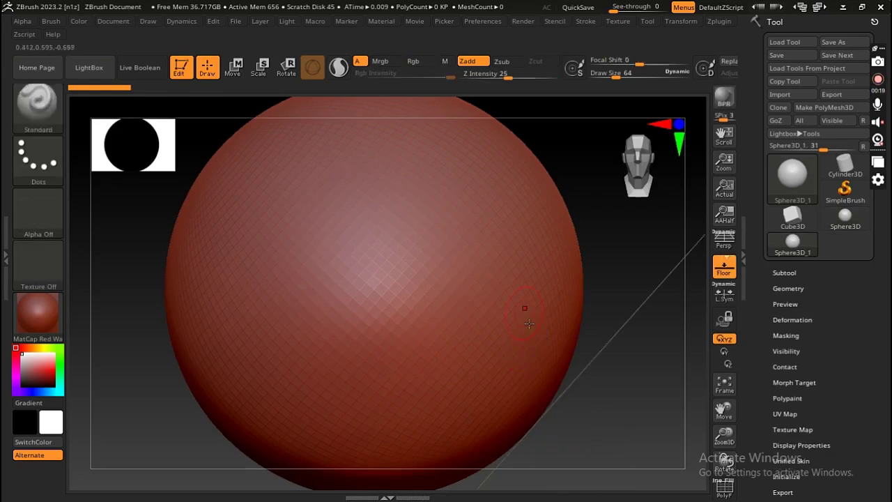
{"action": "mouse_move", "coordinate": [593, 283]}
{"action": "left_mouse_down"}
{"action": "mouse_move", "coordinate": [620, 253]}
{"action": "mouse_move", "coordinate": [428, 258]}
{"action": "left_mouse_up"}
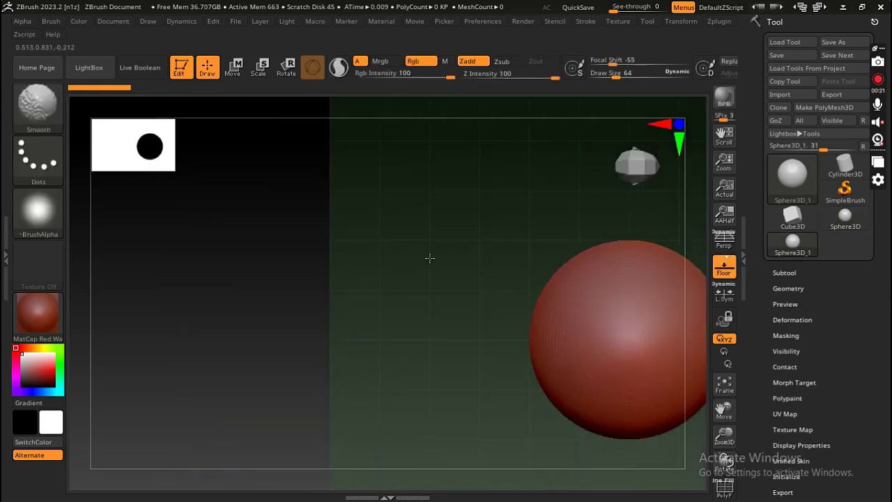
{"action": "left_click_drag", "start_coordinate": [507, 294], "coordinate": [514, 231]}
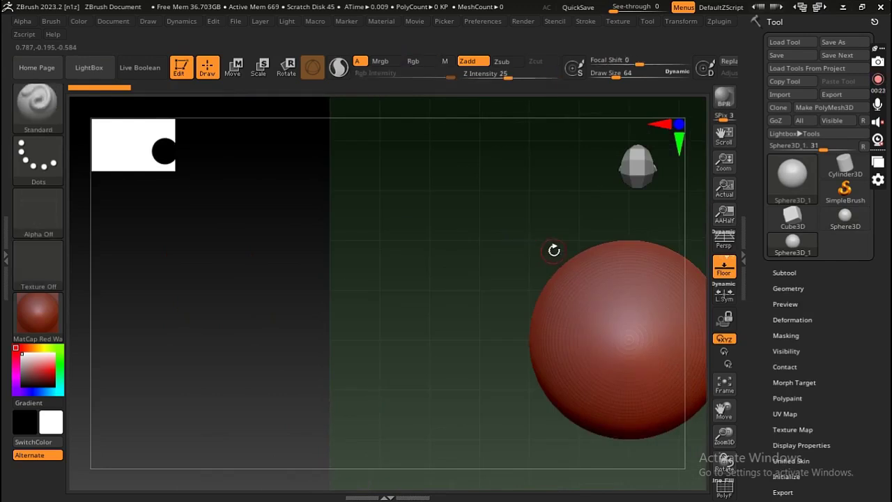
{"action": "mouse_move", "coordinate": [554, 251]}
{"action": "left_mouse_down"}
{"action": "mouse_move", "coordinate": [466, 256]}
{"action": "mouse_move", "coordinate": [414, 300]}
{"action": "mouse_move", "coordinate": [474, 304]}
{"action": "mouse_move", "coordinate": [474, 258]}
{"action": "mouse_move", "coordinate": [557, 347]}
{"action": "mouse_move", "coordinate": [627, 299]}
{"action": "left_mouse_up"}
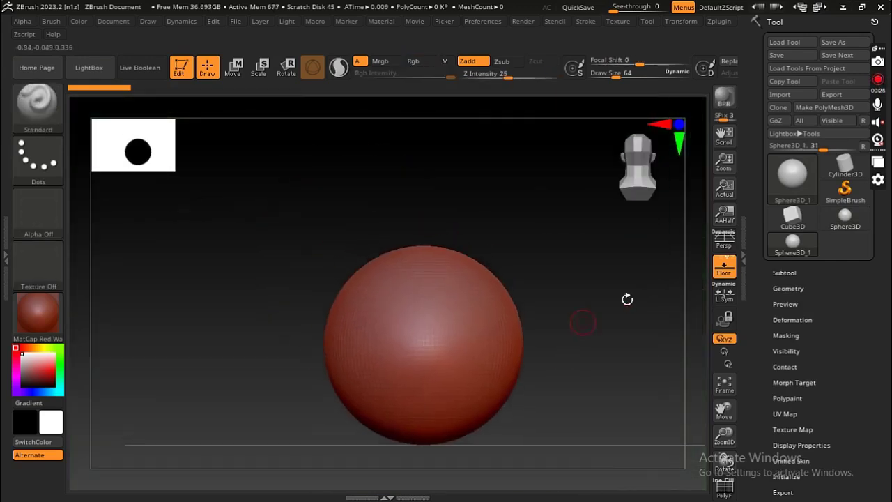
{"action": "left_click", "coordinate": [788, 288]}
{"action": "mouse_move", "coordinate": [881, 374]}
{"action": "left_mouse_down"}
{"action": "mouse_move", "coordinate": [881, 183]}
{"action": "mouse_move", "coordinate": [876, 318]}
{"action": "left_mouse_up"}
{"action": "scroll", "coordinate": [846, 277], "scroll_direction": "up", "scroll_amount": 3}
Step: Convert the sphere to a PolyMesh3D and show its PolyFrame wireframe
{"action": "left_click", "coordinate": [825, 107]}
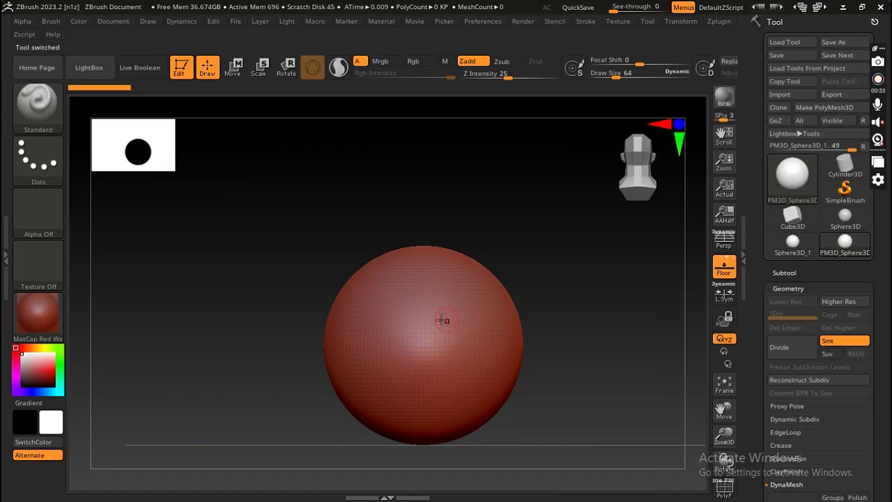
{"action": "key", "text": "shift+f"}
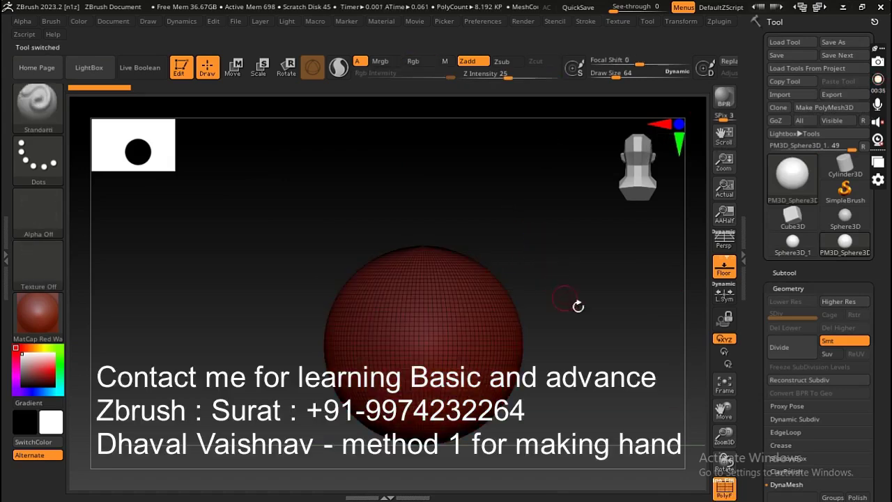
{"action": "left_click_drag", "start_coordinate": [580, 305], "coordinate": [509, 215], "text": "alt"}
{"action": "right_click_drag", "start_coordinate": [318, 161], "coordinate": [558, 253], "text": "ctrl"}
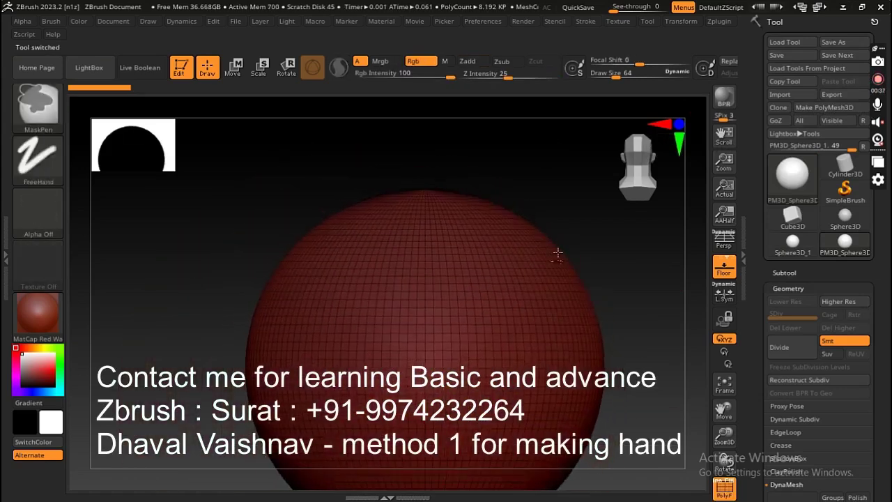
{"action": "scroll", "coordinate": [887, 270], "scroll_direction": "down", "scroll_amount": 5}
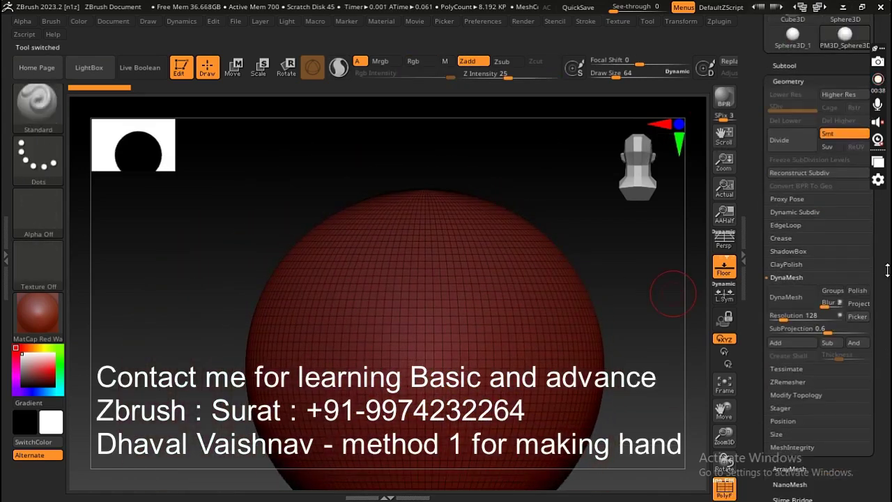
Step: DynaMesh the sphere at resolution 248, raising it to 163.884 KP, then recentre it
{"action": "left_click", "coordinate": [784, 315]}
{"action": "type", "text": "240"}
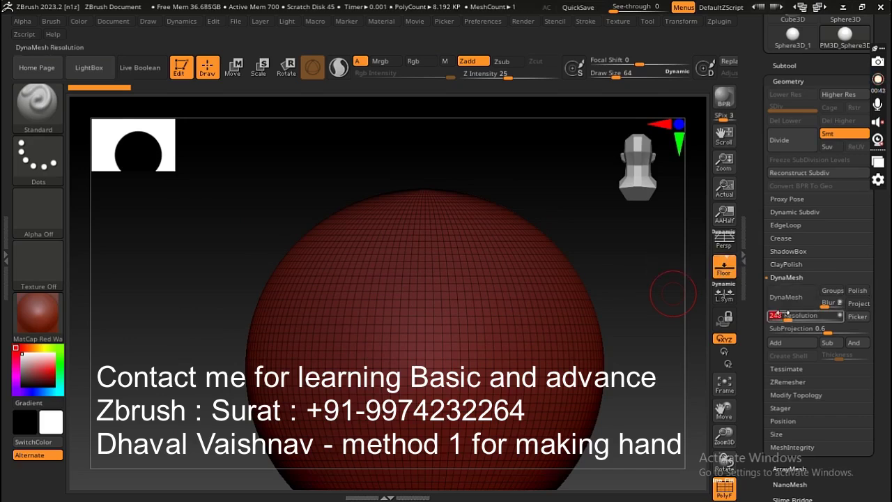
{"action": "key", "text": "Return"}
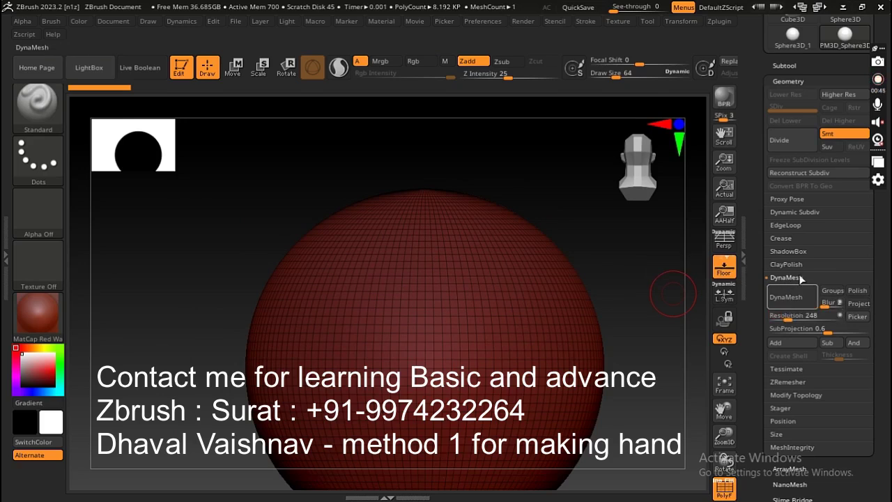
{"action": "left_click", "coordinate": [792, 297]}
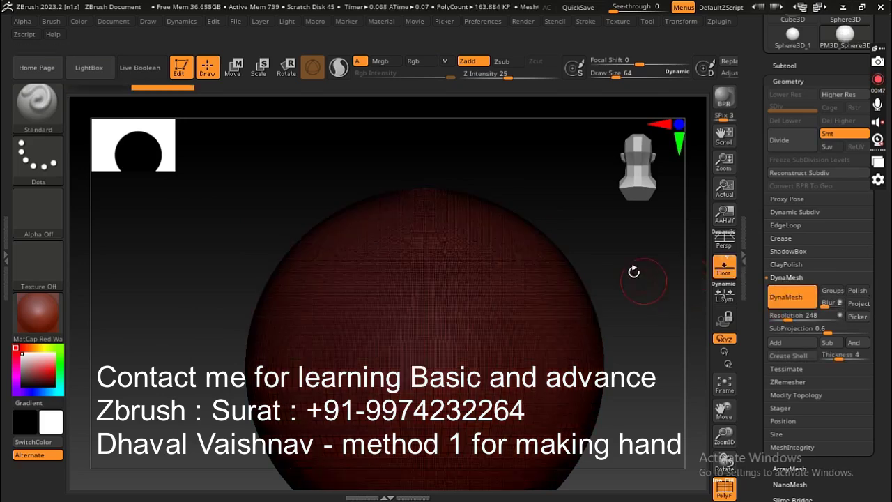
{"action": "key", "text": "f"}
{"action": "key", "text": "ctrl"}
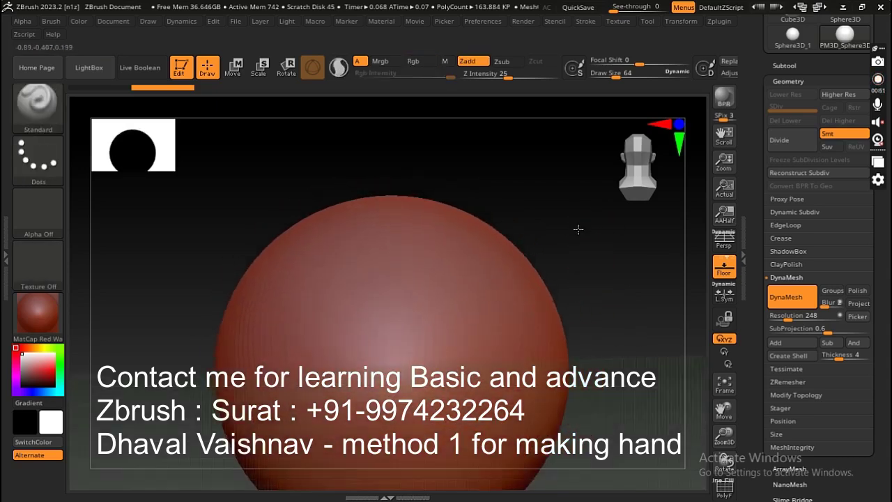
{"action": "mouse_move", "coordinate": [578, 230]}
{"action": "left_mouse_down"}
{"action": "mouse_move", "coordinate": [574, 343]}
{"action": "mouse_move", "coordinate": [558, 177]}
{"action": "mouse_move", "coordinate": [547, 233]}
{"action": "mouse_move", "coordinate": [468, 245]}
{"action": "mouse_move", "coordinate": [488, 289]}
{"action": "left_mouse_up"}
Step: Try squashing the sphere into a tall ellipsoid with the Scale gizmo
{"action": "left_click", "coordinate": [256, 71]}
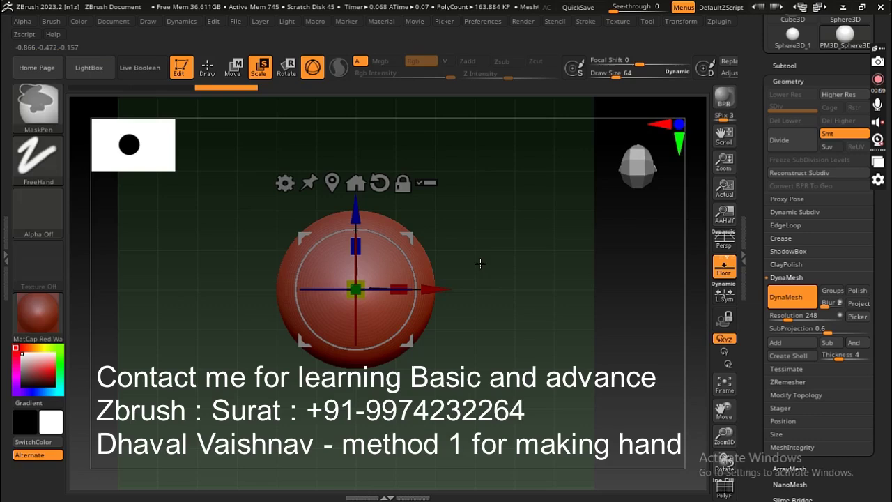
{"action": "left_click_drag", "start_coordinate": [391, 286], "coordinate": [354, 286]}
{"action": "mouse_move", "coordinate": [446, 279]}
{"action": "left_mouse_down"}
{"action": "mouse_move", "coordinate": [458, 297]}
{"action": "mouse_move", "coordinate": [465, 361]}
{"action": "left_mouse_up"}
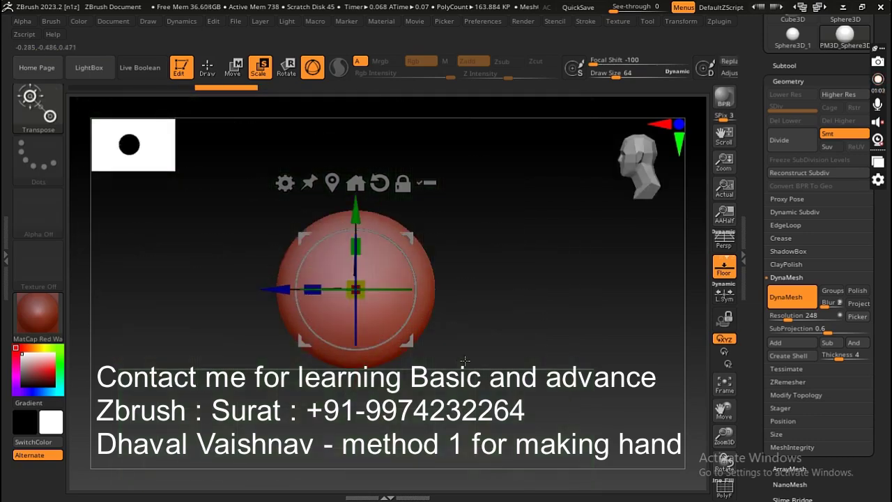
{"action": "left_click_drag", "start_coordinate": [313, 287], "coordinate": [314, 288]}
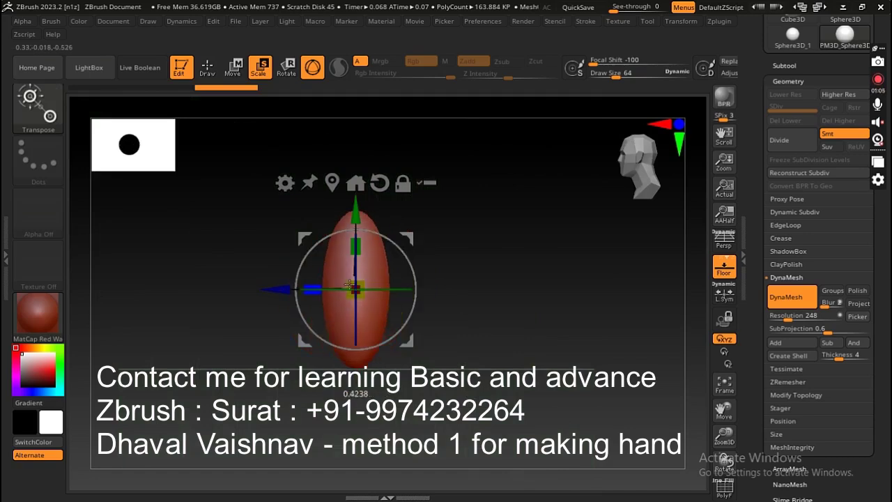
{"action": "mouse_move", "coordinate": [467, 221]}
{"action": "left_mouse_down"}
{"action": "mouse_move", "coordinate": [474, 231]}
{"action": "mouse_move", "coordinate": [465, 235]}
{"action": "mouse_move", "coordinate": [454, 213]}
{"action": "left_mouse_up"}
Step: Return to Draw and bring up the Ctrl+Shift clip and trim brush picker
{"action": "key", "text": "q"}
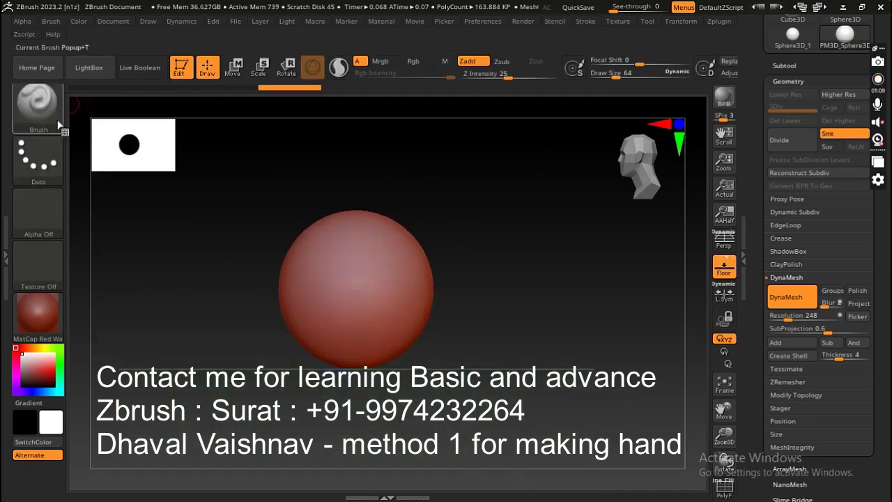
{"action": "key", "text": "ctrl+shift"}
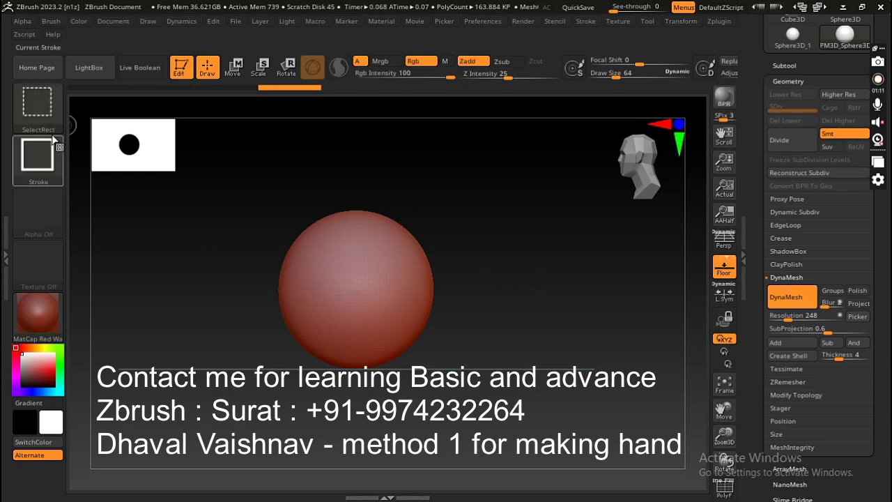
{"action": "key", "text": "b"}
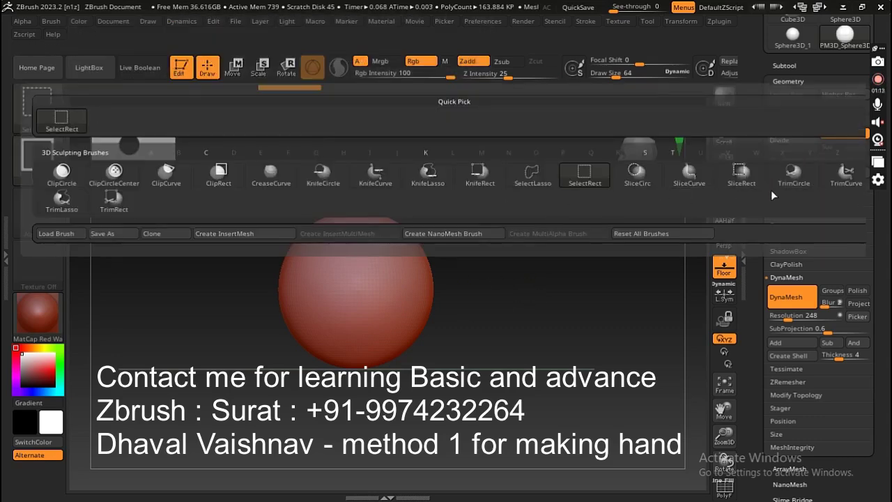
Step: Trim both sides of the sphere flat with TrimCircle ellipses, dropping it to 135.56 KP
{"action": "left_click", "coordinate": [801, 179]}
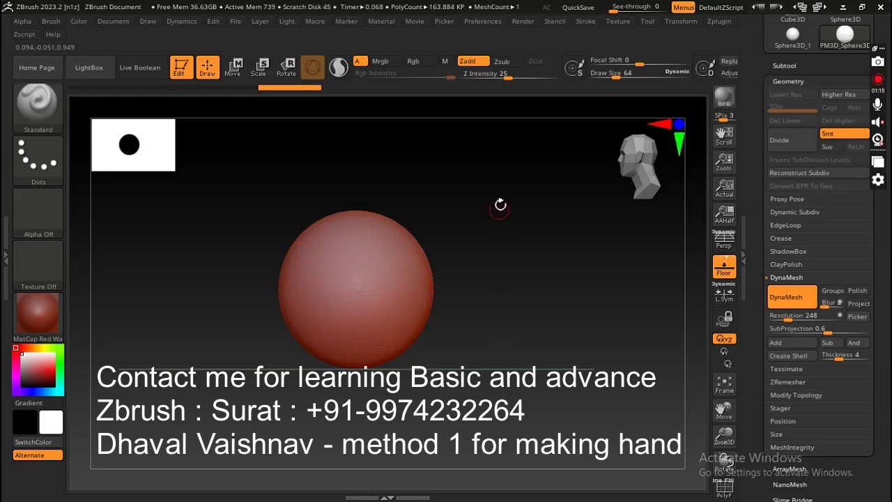
{"action": "left_click_drag", "start_coordinate": [484, 171], "coordinate": [410, 417], "text": "ctrl+shift"}
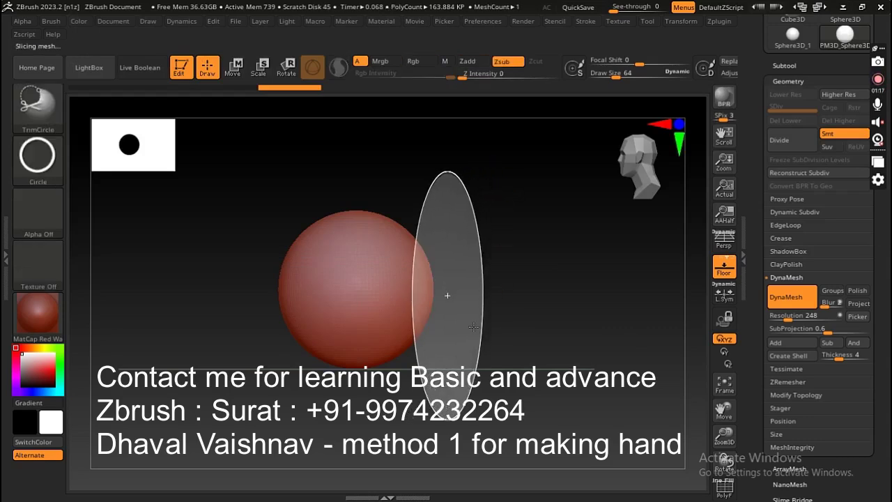
{"action": "left_click_drag", "start_coordinate": [473, 327], "coordinate": [474, 326], "text": "ctrl+shift"}
{"action": "left_click_drag", "start_coordinate": [240, 190], "coordinate": [321, 396], "text": "ctrl+shift"}
{"action": "mouse_move", "coordinate": [496, 233]}
{"action": "left_mouse_down"}
{"action": "mouse_move", "coordinate": [481, 272]}
{"action": "mouse_move", "coordinate": [513, 324]}
{"action": "mouse_move", "coordinate": [530, 293]}
{"action": "mouse_move", "coordinate": [448, 290]}
{"action": "left_mouse_up"}
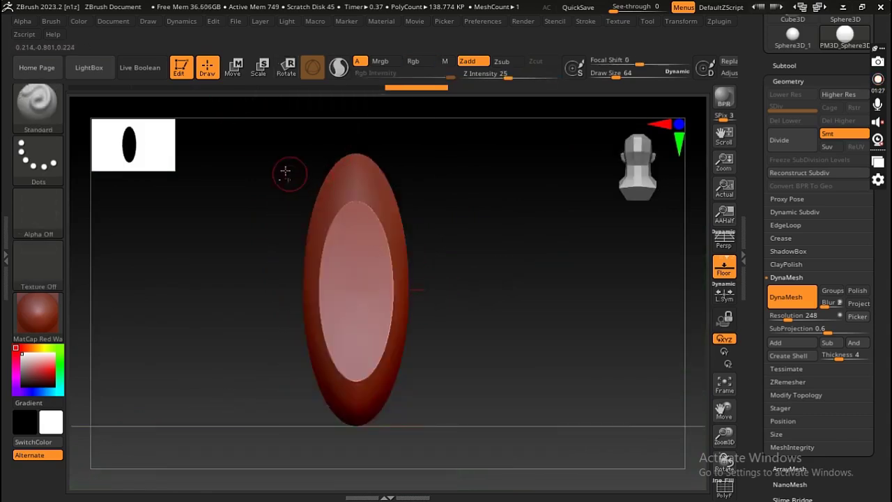
{"action": "left_click_drag", "start_coordinate": [285, 249], "coordinate": [337, 393], "text": "ctrl+shift"}
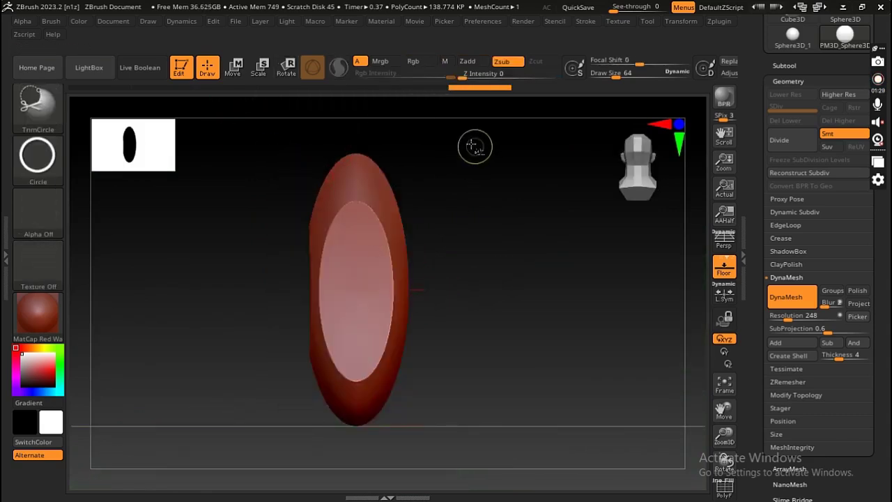
{"action": "left_click_drag", "start_coordinate": [472, 147], "coordinate": [399, 450], "text": "ctrl+shift"}
{"action": "mouse_move", "coordinate": [486, 228]}
{"action": "left_mouse_down"}
{"action": "mouse_move", "coordinate": [530, 244]}
{"action": "mouse_move", "coordinate": [556, 242]}
{"action": "mouse_move", "coordinate": [510, 330]}
{"action": "mouse_move", "coordinate": [497, 293]}
{"action": "mouse_move", "coordinate": [518, 230]}
{"action": "mouse_move", "coordinate": [425, 245]}
{"action": "mouse_move", "coordinate": [428, 313]}
{"action": "left_mouse_up"}
{"action": "left_click_drag", "start_coordinate": [535, 268], "coordinate": [606, 408], "text": "ctrl"}
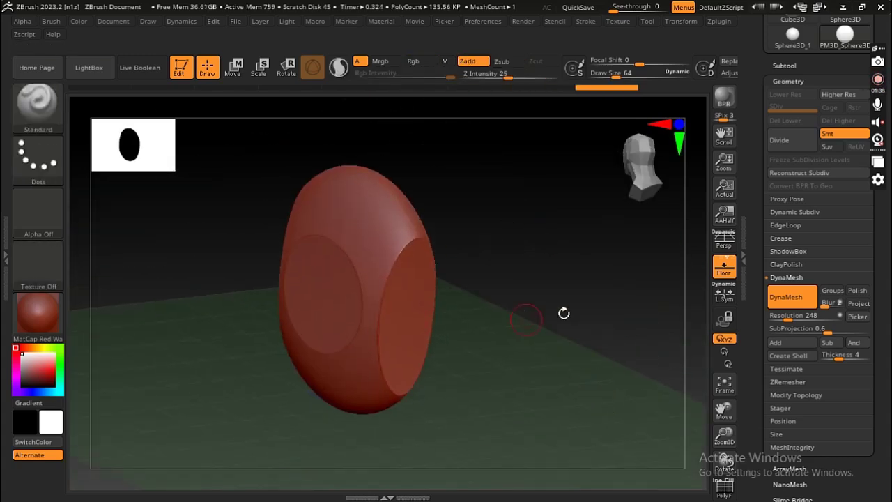
Step: Remesh the block with DynaMesh at resolution 152
{"action": "left_click", "coordinate": [795, 315]}
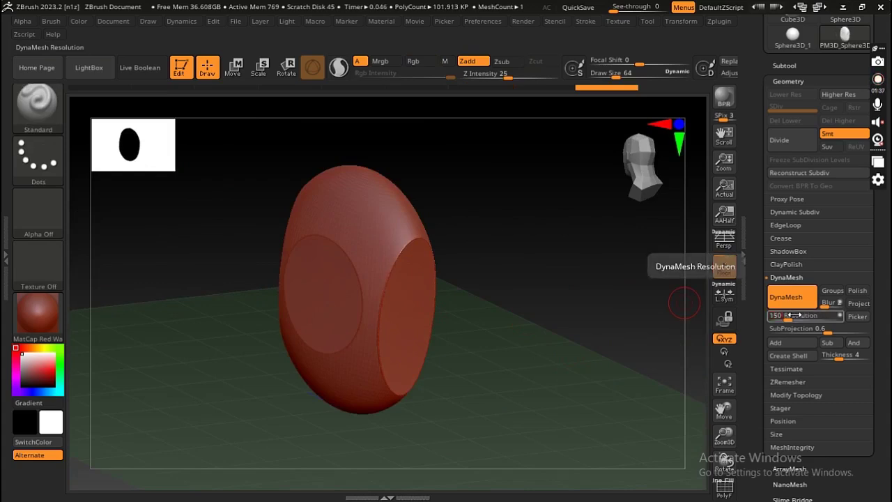
{"action": "key", "text": "Return"}
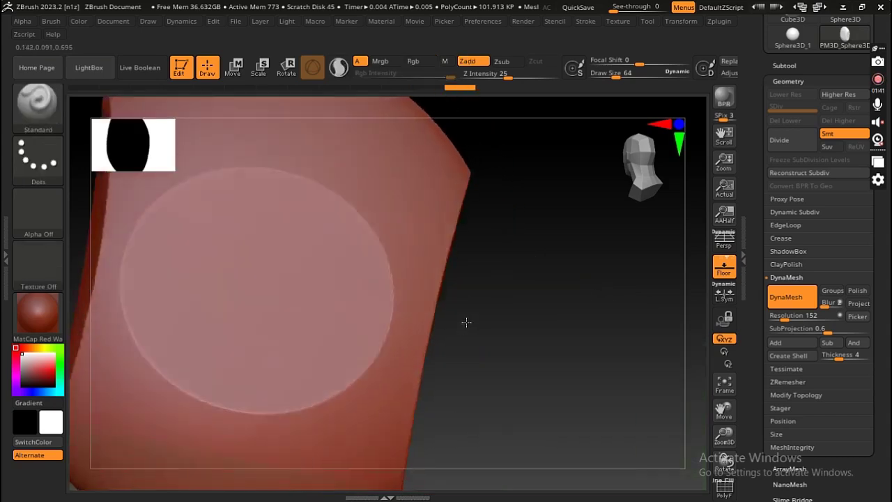
{"action": "mouse_move", "coordinate": [466, 319]}
{"action": "left_mouse_down"}
{"action": "mouse_move", "coordinate": [472, 382]}
{"action": "mouse_move", "coordinate": [513, 207]}
{"action": "left_mouse_up"}
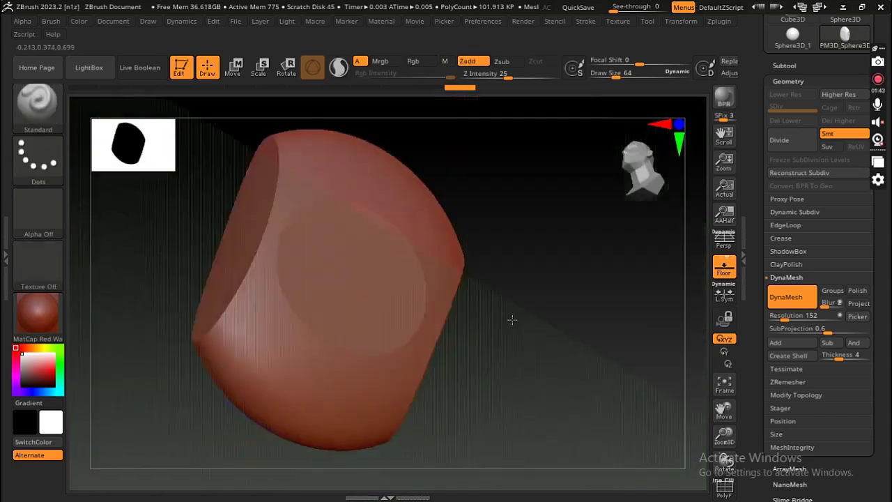
{"action": "mouse_move", "coordinate": [521, 324]}
{"action": "left_mouse_down"}
{"action": "mouse_move", "coordinate": [526, 224]}
{"action": "mouse_move", "coordinate": [513, 204]}
{"action": "left_mouse_up"}
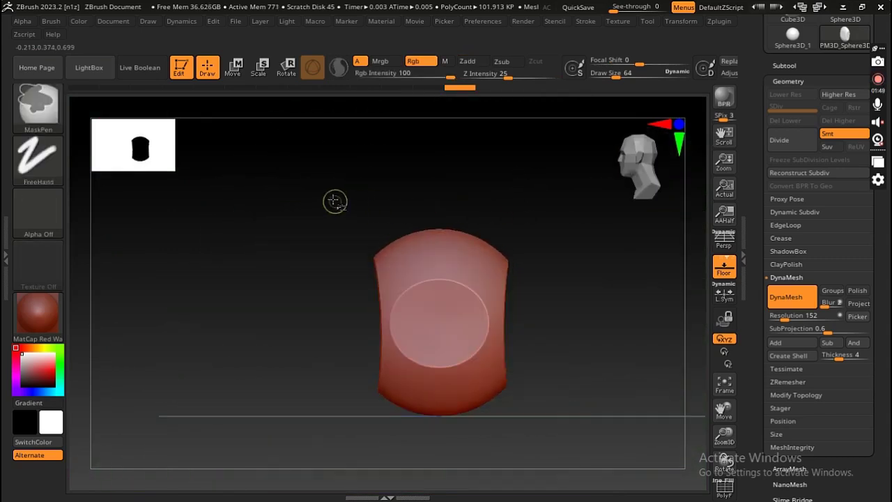
Step: Cut the top of the mesh flat with a circular TrimCircle stroke
{"action": "left_click_drag", "start_coordinate": [445, 221], "coordinate": [551, 237], "text": "ctrl+shift"}
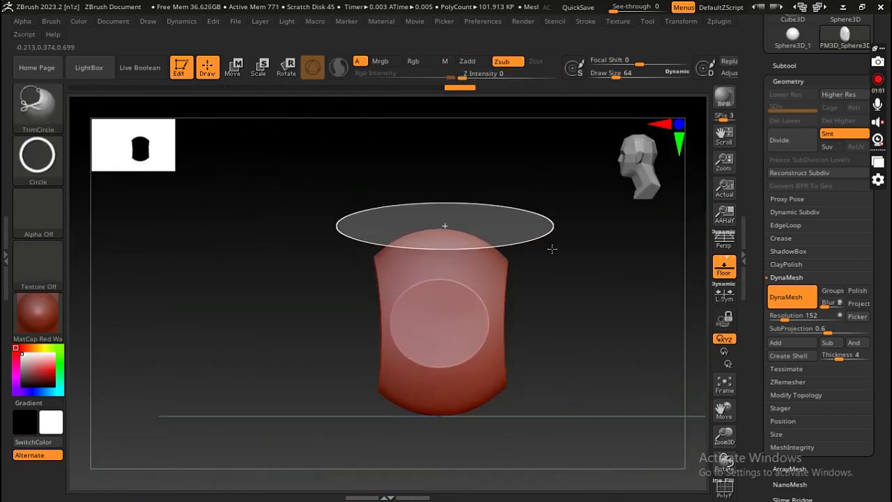
{"action": "mouse_move", "coordinate": [551, 237]}
{"action": "left_mouse_down", "text": "ctrl+shift"}
{"action": "mouse_move", "coordinate": [568, 264]}
{"action": "mouse_move", "coordinate": [565, 352]}
{"action": "left_mouse_up", "text": "ctrl+shift"}
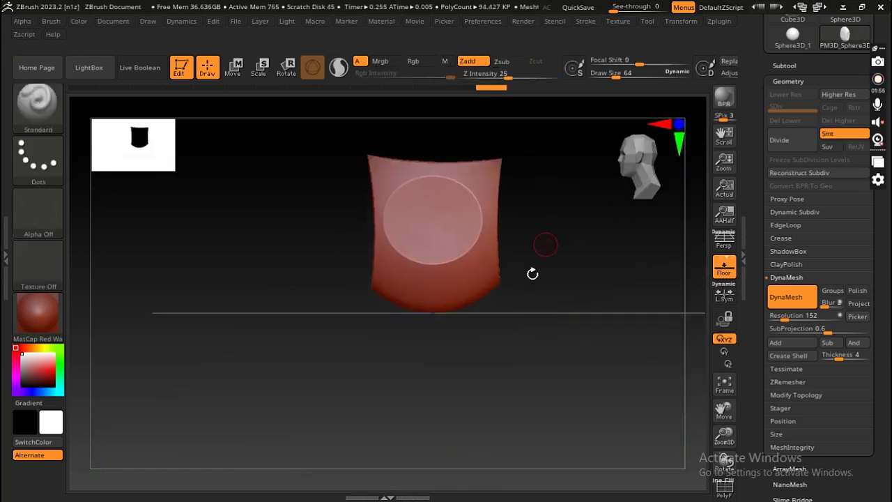
{"action": "left_click_drag", "start_coordinate": [534, 271], "coordinate": [447, 229]}
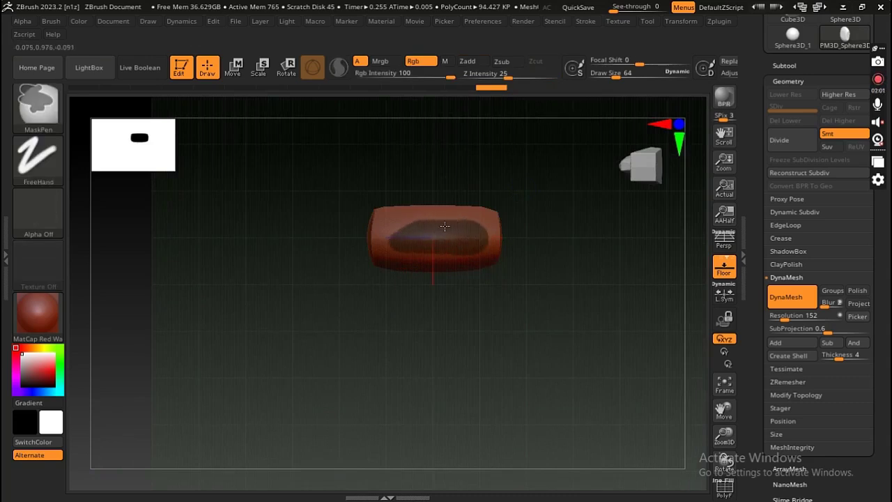
{"action": "mouse_move", "coordinate": [418, 260]}
{"action": "left_mouse_down"}
{"action": "mouse_move", "coordinate": [568, 325]}
{"action": "mouse_move", "coordinate": [584, 313]}
{"action": "mouse_move", "coordinate": [498, 301]}
{"action": "mouse_move", "coordinate": [460, 308]}
{"action": "mouse_move", "coordinate": [477, 172]}
{"action": "mouse_move", "coordinate": [530, 241]}
{"action": "mouse_move", "coordinate": [486, 328]}
{"action": "mouse_move", "coordinate": [504, 299]}
{"action": "mouse_move", "coordinate": [499, 318]}
{"action": "mouse_move", "coordinate": [541, 418]}
{"action": "left_mouse_up"}
{"action": "left_click", "coordinate": [233, 67]}
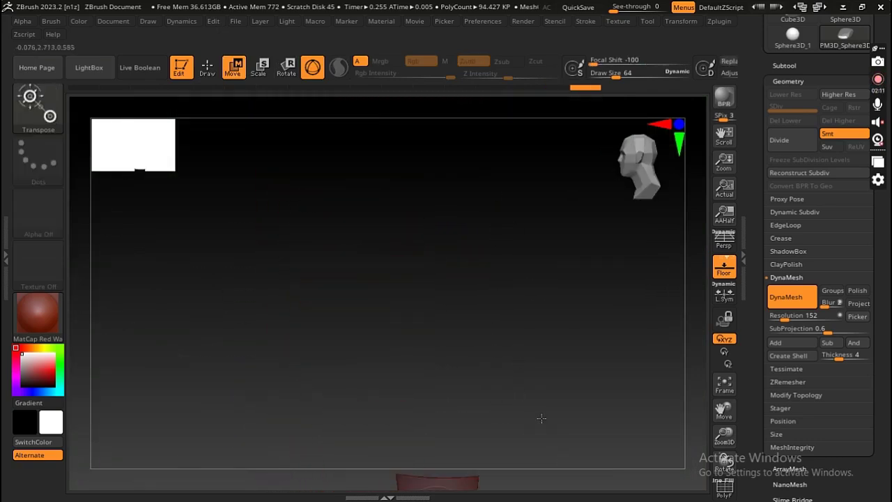
{"action": "key", "text": "f"}
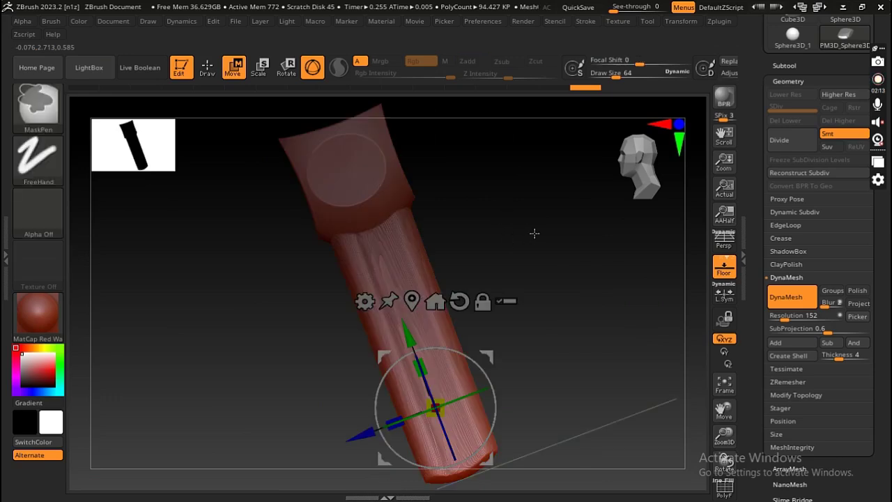
{"action": "left_click", "coordinate": [209, 75]}
{"action": "mouse_move", "coordinate": [563, 286]}
{"action": "left_mouse_down"}
{"action": "mouse_move", "coordinate": [540, 244]}
{"action": "mouse_move", "coordinate": [562, 249]}
{"action": "mouse_move", "coordinate": [505, 246]}
{"action": "mouse_move", "coordinate": [572, 294]}
{"action": "mouse_move", "coordinate": [563, 341]}
{"action": "mouse_move", "coordinate": [534, 381]}
{"action": "mouse_move", "coordinate": [542, 367]}
{"action": "left_mouse_up"}
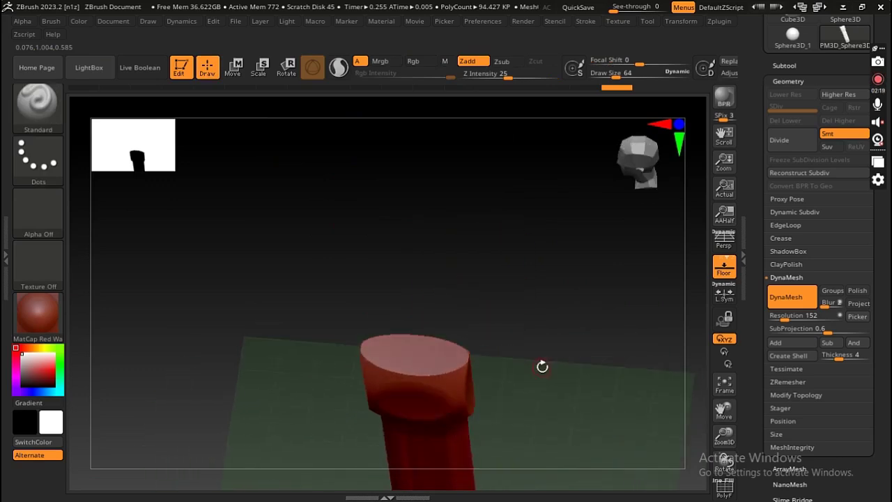
Step: Mask four round finger spots in a row across the palm's flat top
{"action": "mouse_move", "coordinate": [566, 274]}
{"action": "left_mouse_down"}
{"action": "mouse_move", "coordinate": [553, 314]}
{"action": "mouse_move", "coordinate": [532, 311]}
{"action": "mouse_move", "coordinate": [531, 171]}
{"action": "left_mouse_up"}
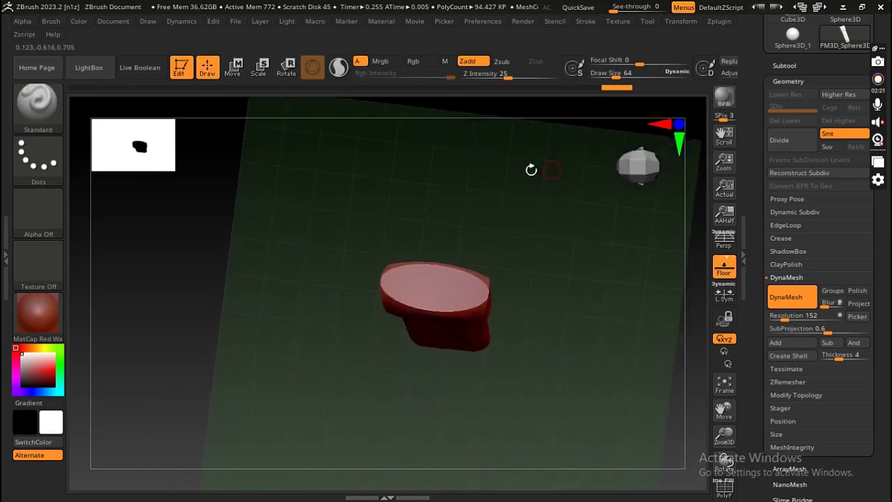
{"action": "mouse_move", "coordinate": [456, 285]}
{"action": "left_mouse_down"}
{"action": "mouse_move", "coordinate": [467, 339]}
{"action": "mouse_move", "coordinate": [456, 230]}
{"action": "left_mouse_up"}
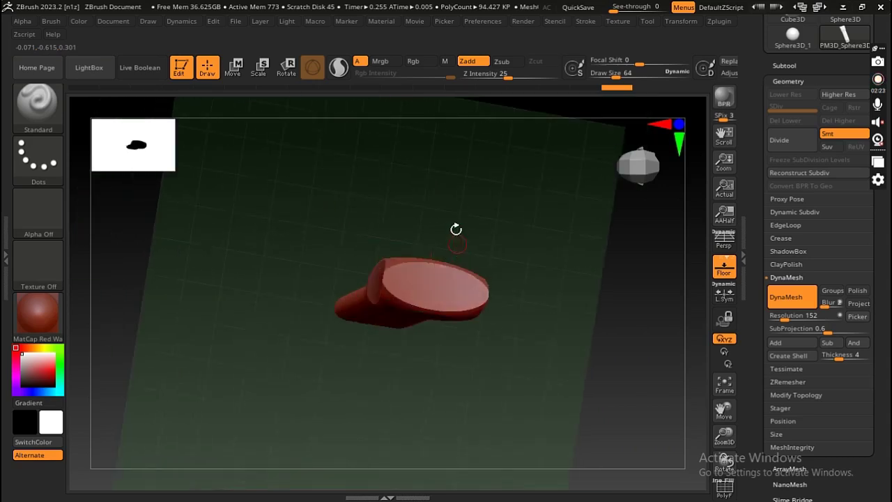
{"action": "right_click_drag", "start_coordinate": [452, 270], "coordinate": [454, 362], "text": "ctrl"}
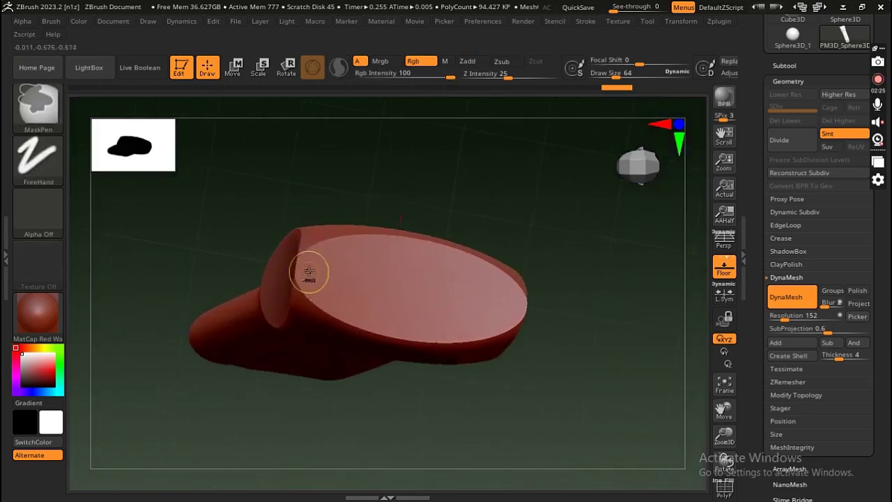
{"action": "left_click", "coordinate": [364, 286]}
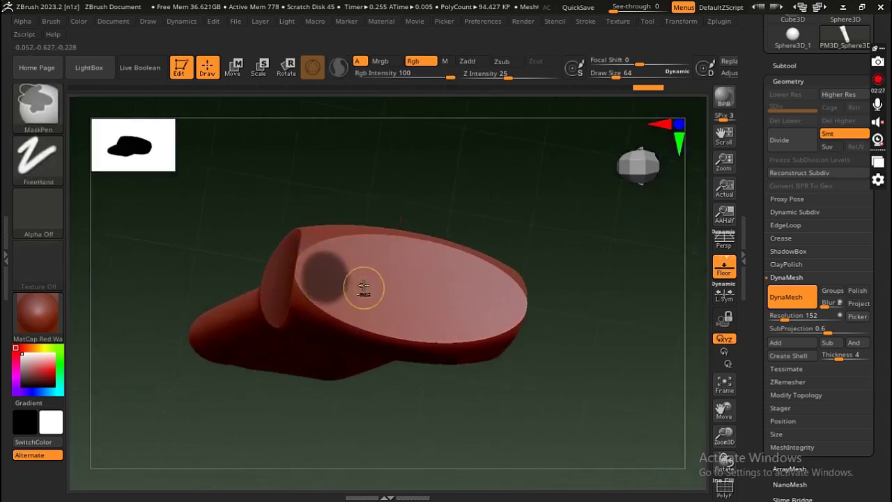
{"action": "mouse_move", "coordinate": [371, 302]}
{"action": "left_mouse_down", "text": "ctrl"}
{"action": "mouse_move", "coordinate": [438, 295]}
{"action": "mouse_move", "coordinate": [446, 304]}
{"action": "left_mouse_up", "text": "ctrl"}
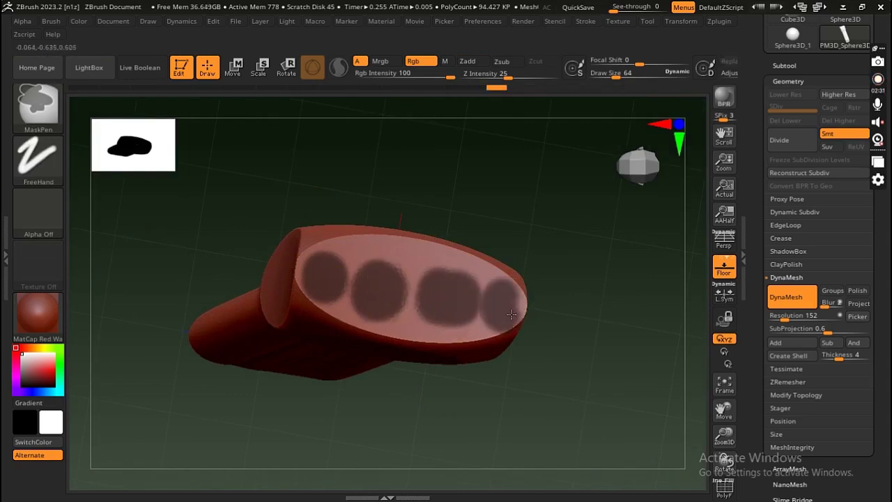
{"action": "key", "text": "ctrl+z"}
{"action": "key", "text": "ctrl+z"}
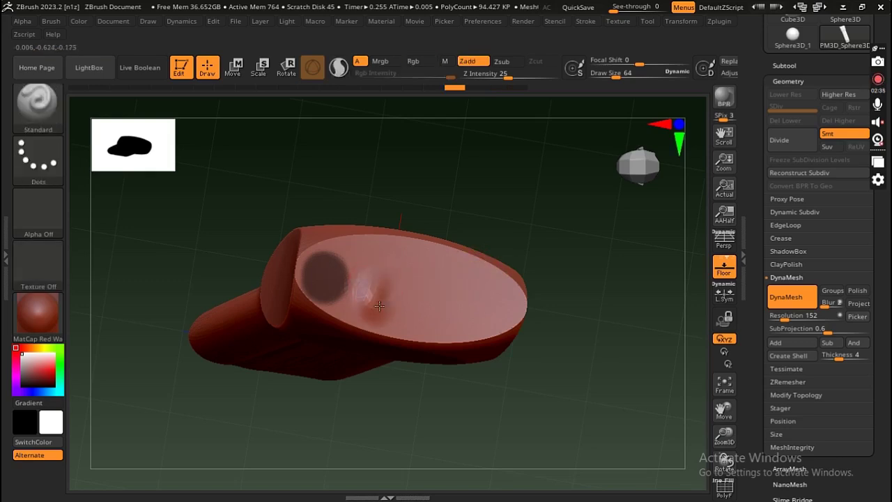
{"action": "key", "text": "ctrl+z"}
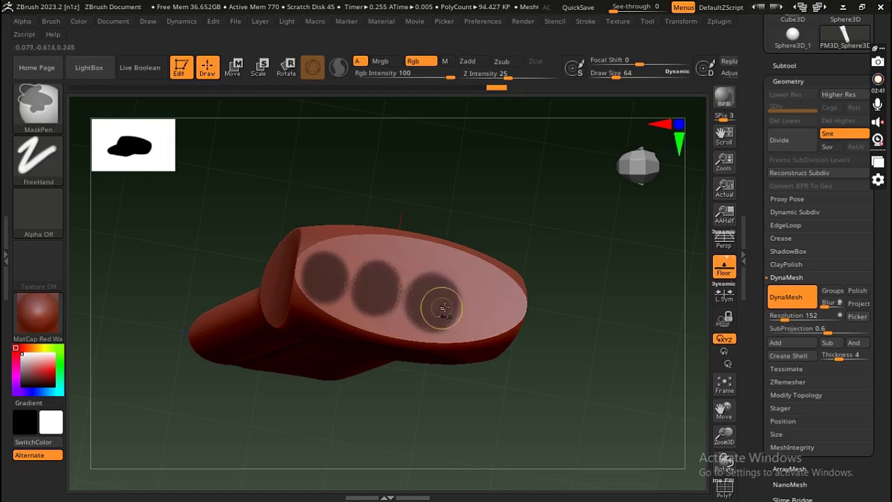
{"action": "left_click_drag", "start_coordinate": [491, 298], "coordinate": [482, 307], "text": "ctrl"}
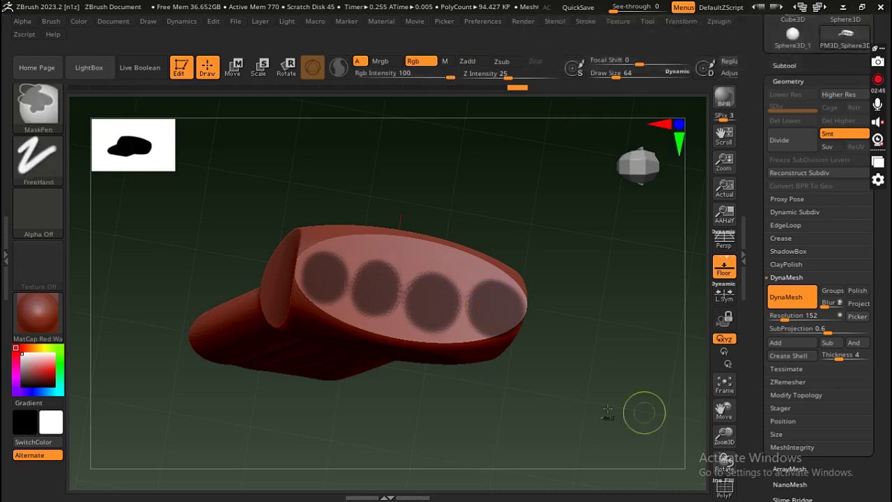
Step: Invert the mask so only the four finger spots remain free
{"action": "left_click", "coordinate": [625, 360], "text": "ctrl"}
{"action": "left_click_drag", "start_coordinate": [626, 360], "coordinate": [589, 312]}
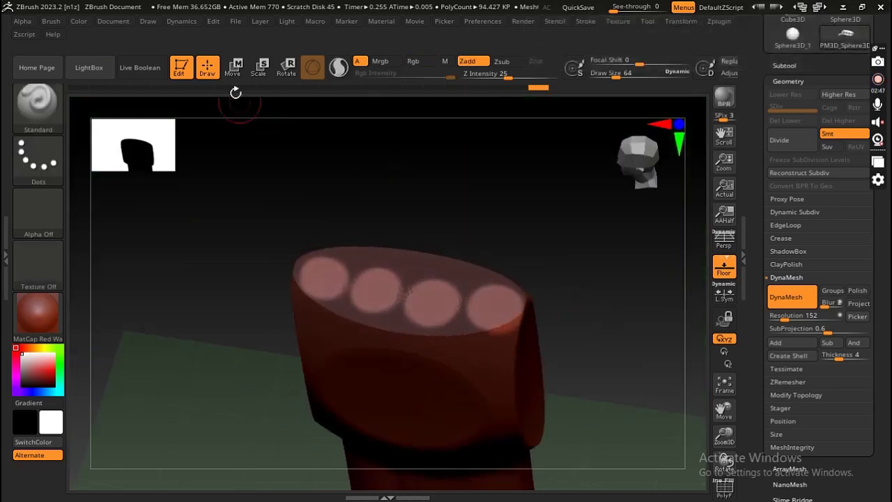
{"action": "left_click", "coordinate": [233, 67]}
{"action": "right_click_drag", "start_coordinate": [432, 304], "coordinate": [423, 274], "text": "ctrl"}
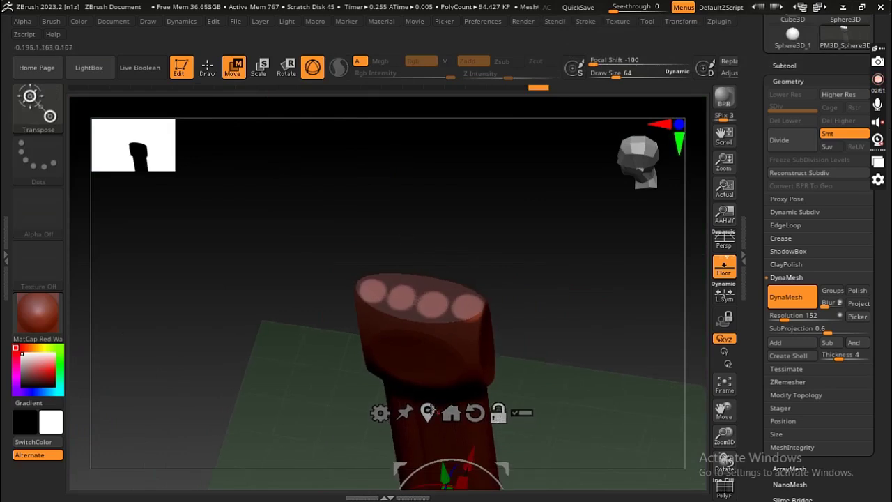
Step: Pull the four unmasked spots upward with the Transpose gizmo into long fingers
{"action": "left_click", "coordinate": [475, 413]}
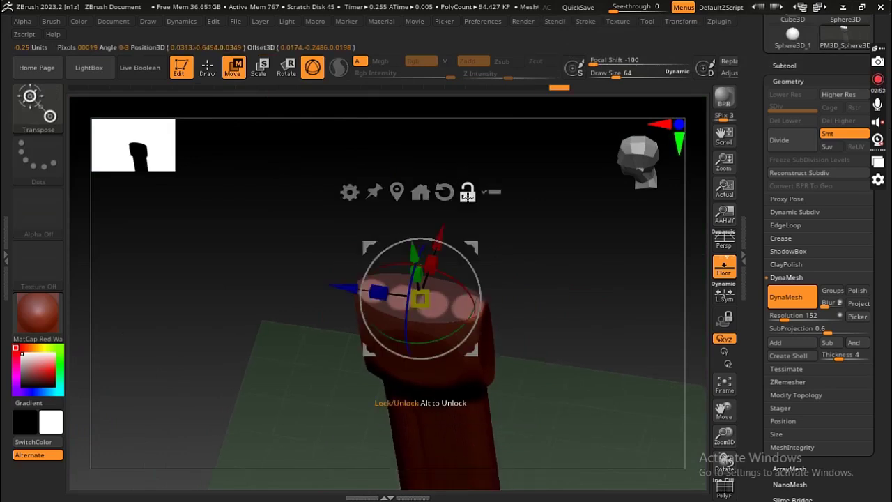
{"action": "mouse_move", "coordinate": [555, 328]}
{"action": "left_mouse_down", "text": "shift"}
{"action": "mouse_move", "coordinate": [553, 258]}
{"action": "mouse_move", "coordinate": [505, 225]}
{"action": "left_mouse_up", "text": "shift"}
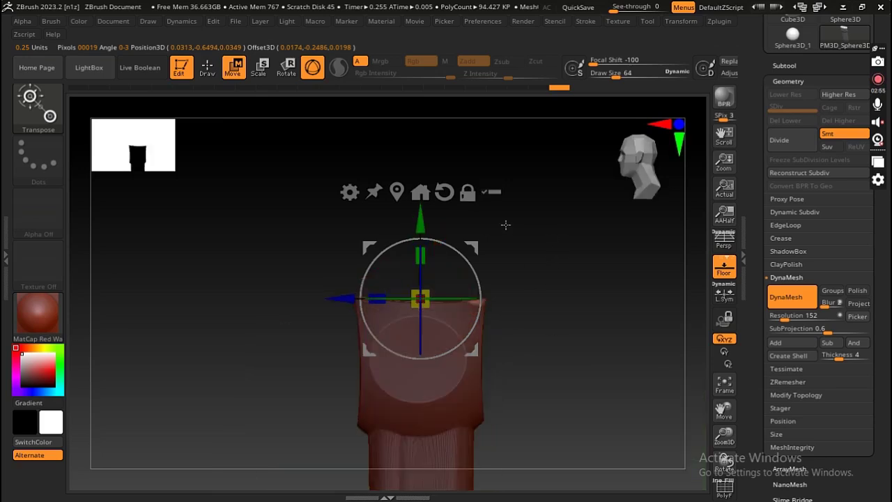
{"action": "left_click_drag", "start_coordinate": [420, 225], "coordinate": [416, 122]}
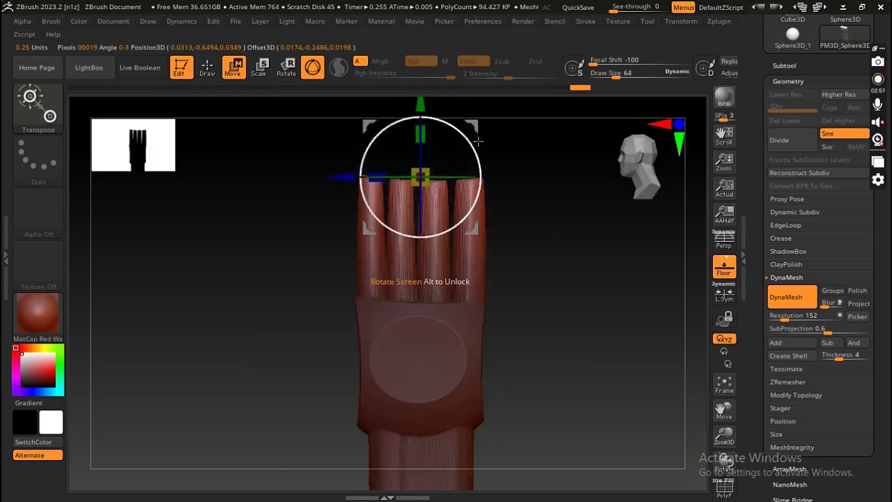
{"action": "key", "text": "ctrl+z"}
{"action": "key", "text": "ctrl+shift+z"}
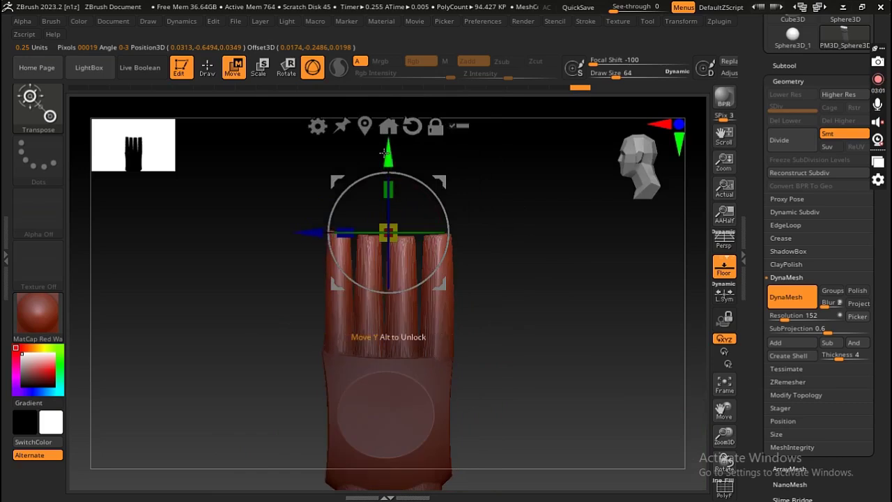
{"action": "mouse_move", "coordinate": [472, 234]}
{"action": "left_mouse_down"}
{"action": "mouse_move", "coordinate": [465, 255]}
{"action": "mouse_move", "coordinate": [483, 241]}
{"action": "mouse_move", "coordinate": [435, 335]}
{"action": "left_mouse_up"}
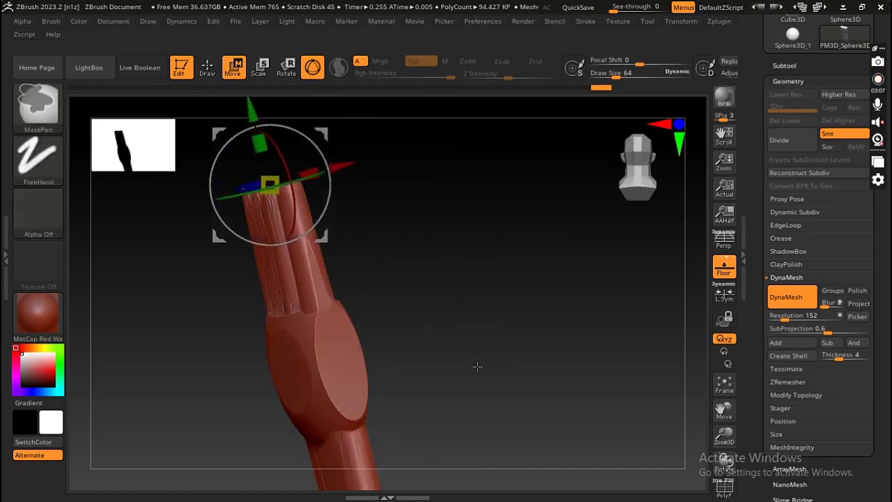
Step: Undo the gizmo repositioning and rotate the view around the hand
{"action": "left_click", "coordinate": [339, 355]}
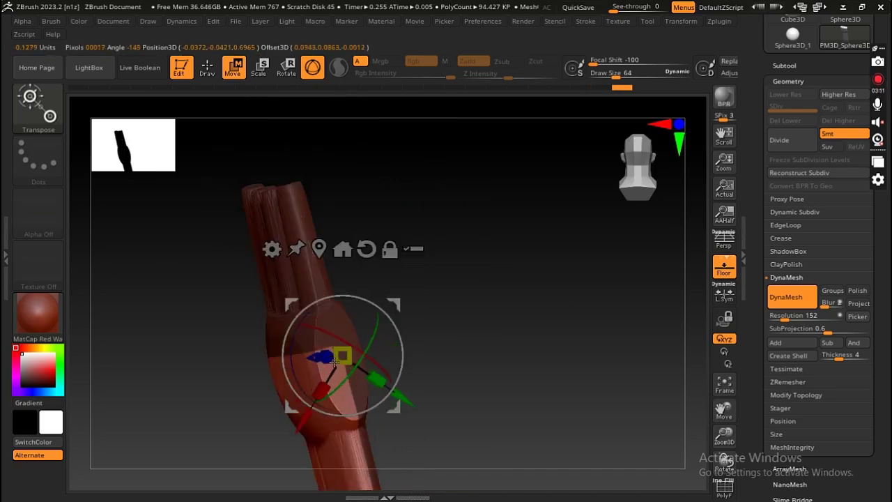
{"action": "key", "text": "ctrl+z"}
{"action": "key", "text": "q"}
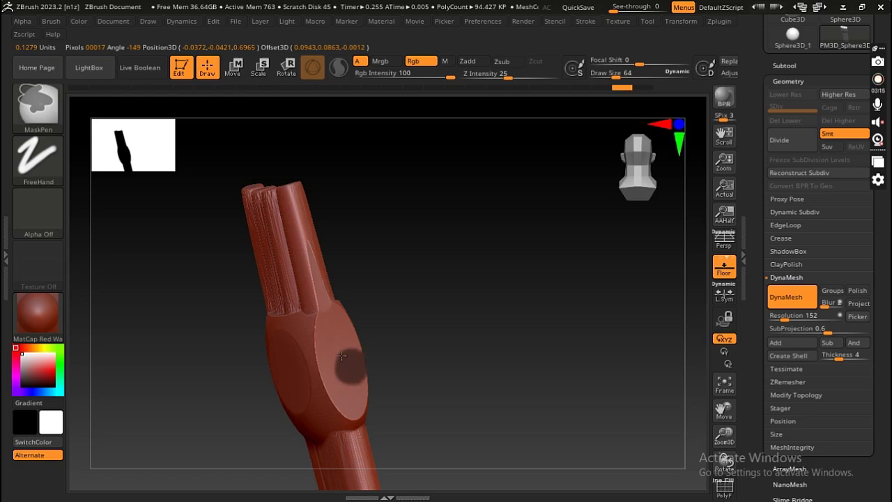
{"action": "left_click_drag", "start_coordinate": [408, 355], "coordinate": [374, 364]}
{"action": "mouse_move", "coordinate": [349, 386]}
{"action": "left_mouse_down"}
{"action": "mouse_move", "coordinate": [574, 301]}
{"action": "mouse_move", "coordinate": [490, 287]}
{"action": "mouse_move", "coordinate": [508, 273]}
{"action": "left_mouse_up"}
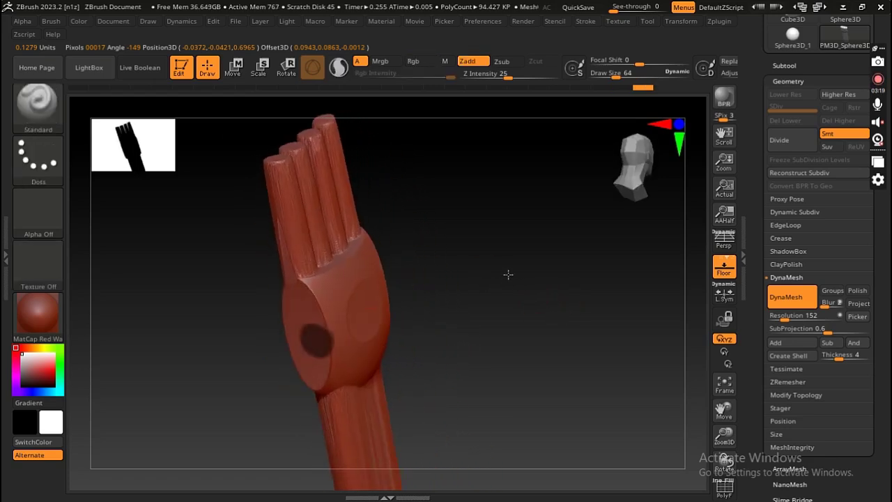
Step: Pivot at the wrist, stand the hand upright, and invert the mask to free the side spot
{"action": "left_click", "coordinate": [233, 68]}
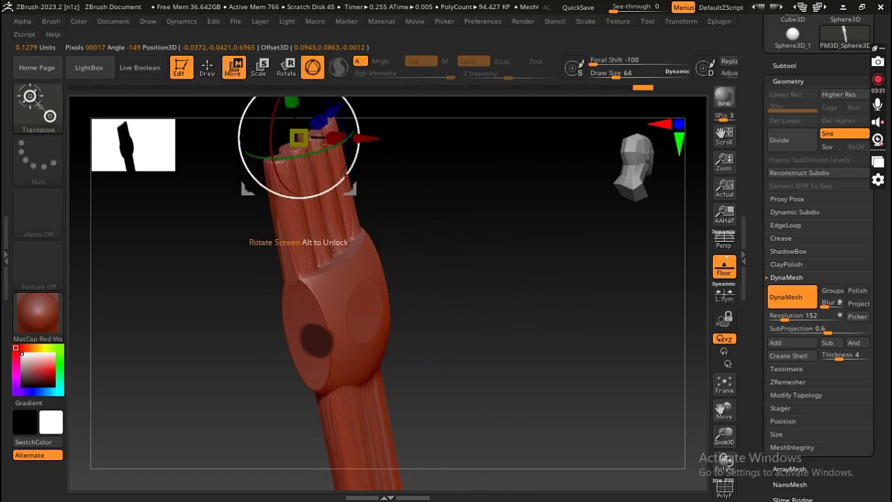
{"action": "mouse_move", "coordinate": [453, 324]}
{"action": "left_mouse_down"}
{"action": "mouse_move", "coordinate": [485, 297]}
{"action": "mouse_move", "coordinate": [311, 91]}
{"action": "left_mouse_up"}
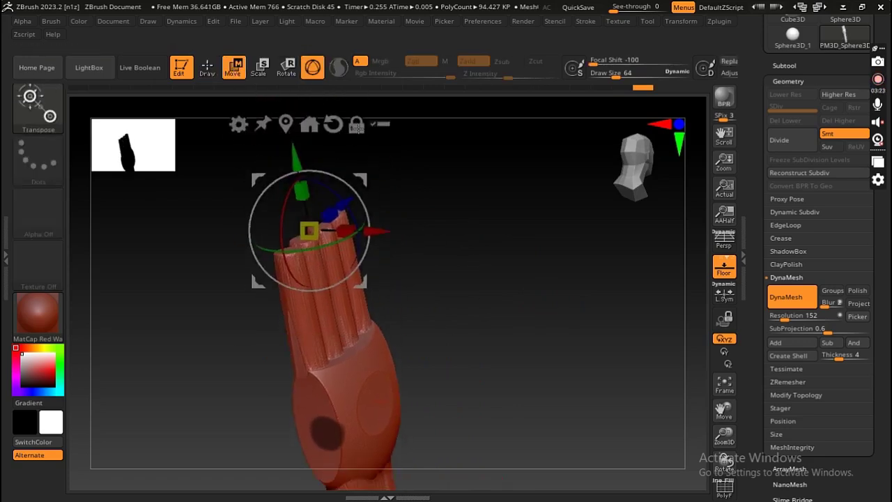
{"action": "left_click", "coordinate": [286, 118]}
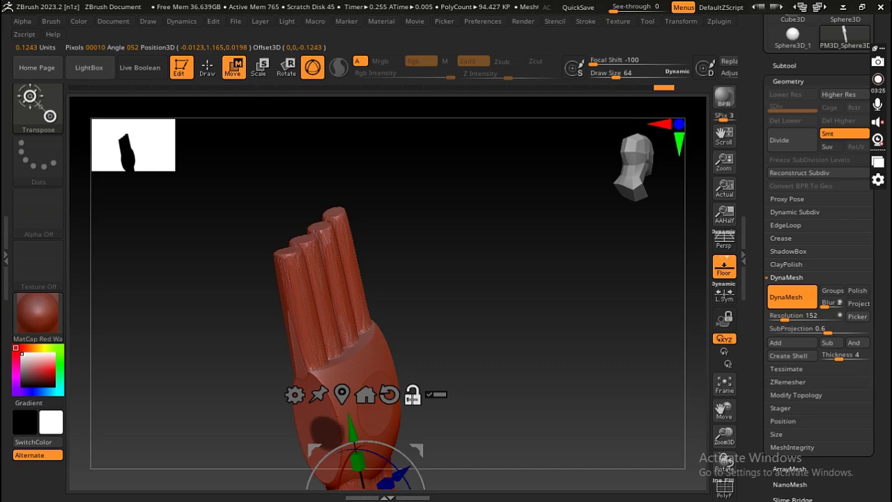
{"action": "left_click_drag", "start_coordinate": [456, 355], "coordinate": [518, 244]}
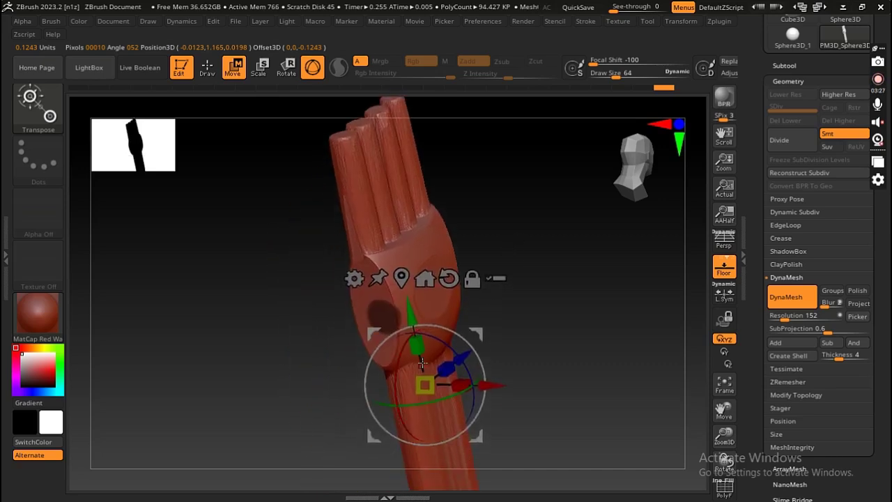
{"action": "mouse_move", "coordinate": [442, 364]}
{"action": "left_mouse_down", "text": "alt"}
{"action": "mouse_move", "coordinate": [515, 338]}
{"action": "mouse_move", "coordinate": [530, 279]}
{"action": "left_mouse_up", "text": "alt"}
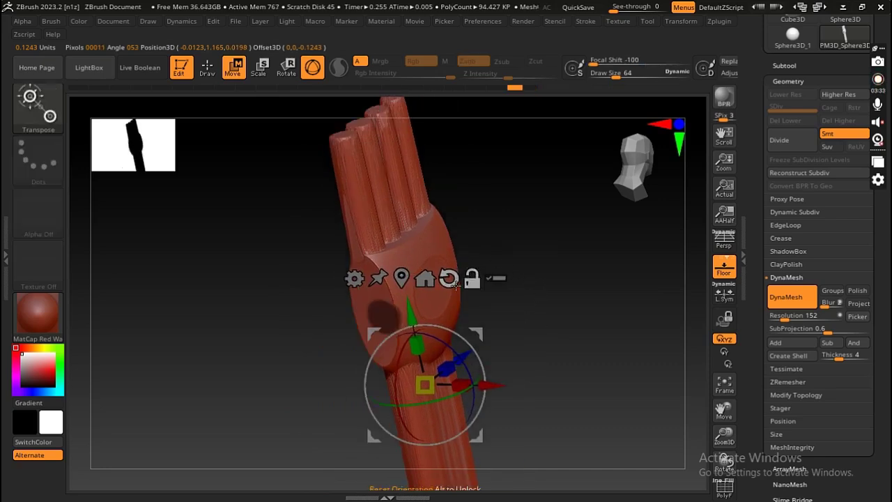
{"action": "left_click", "coordinate": [519, 294], "text": "ctrl"}
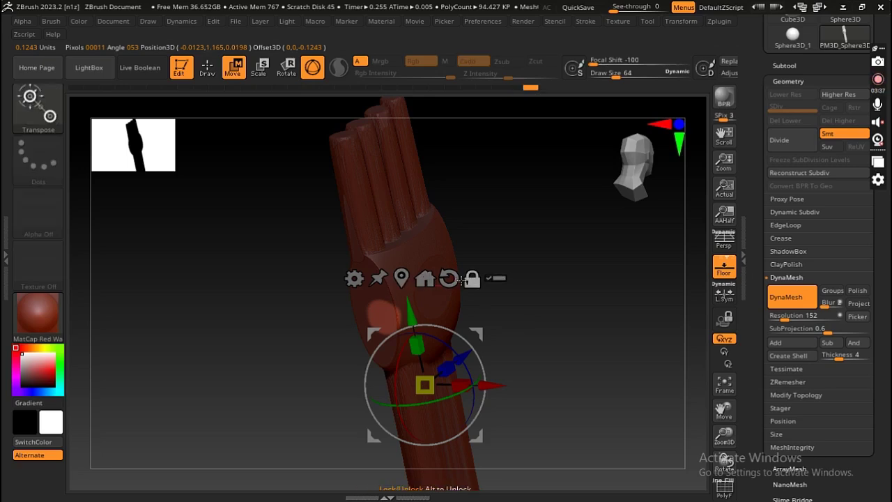
Step: Move the unmasked side spot out from the palm to start the thumb
{"action": "left_click_drag", "start_coordinate": [472, 278], "coordinate": [429, 213]}
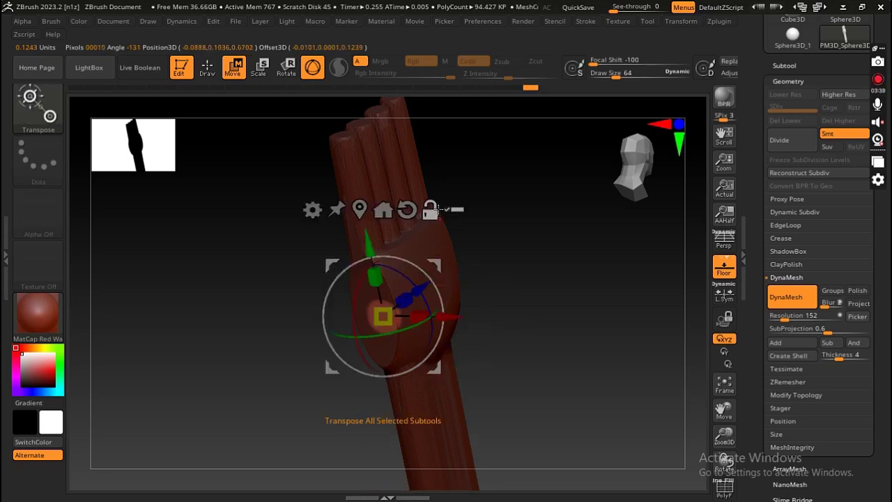
{"action": "left_click_drag", "start_coordinate": [416, 279], "coordinate": [378, 309]}
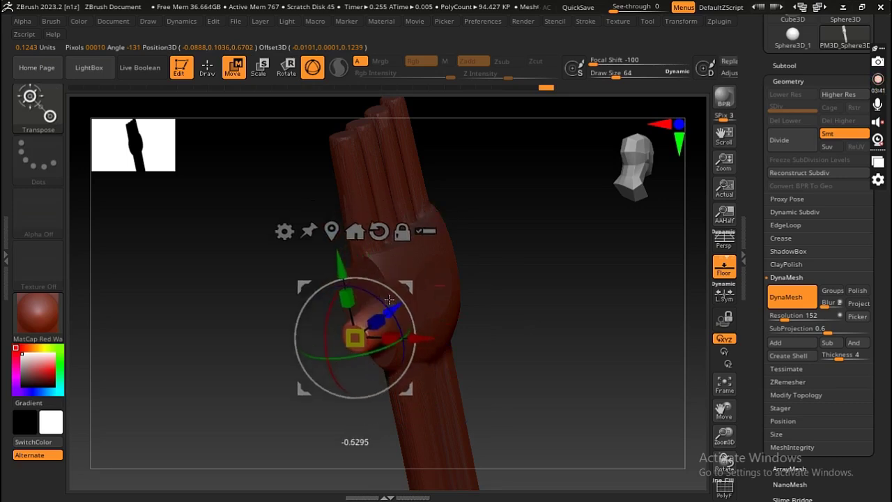
{"action": "left_click_drag", "start_coordinate": [327, 270], "coordinate": [320, 234]}
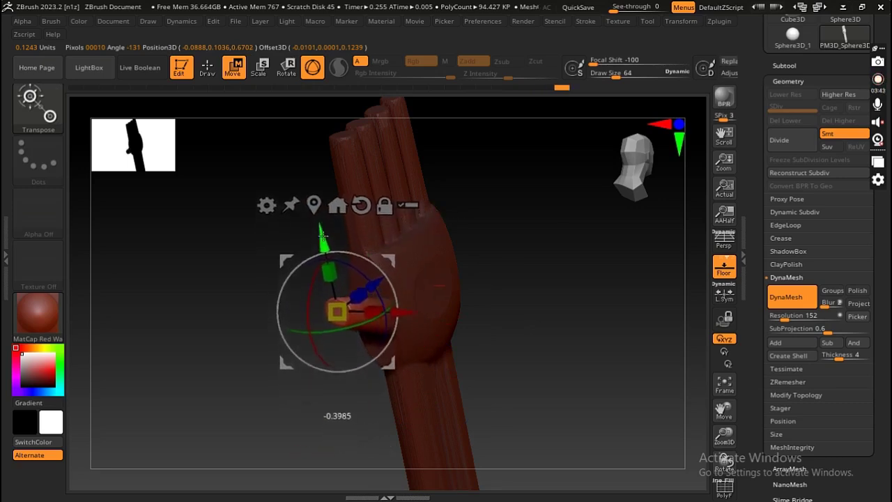
{"action": "left_click_drag", "start_coordinate": [469, 297], "coordinate": [507, 244]}
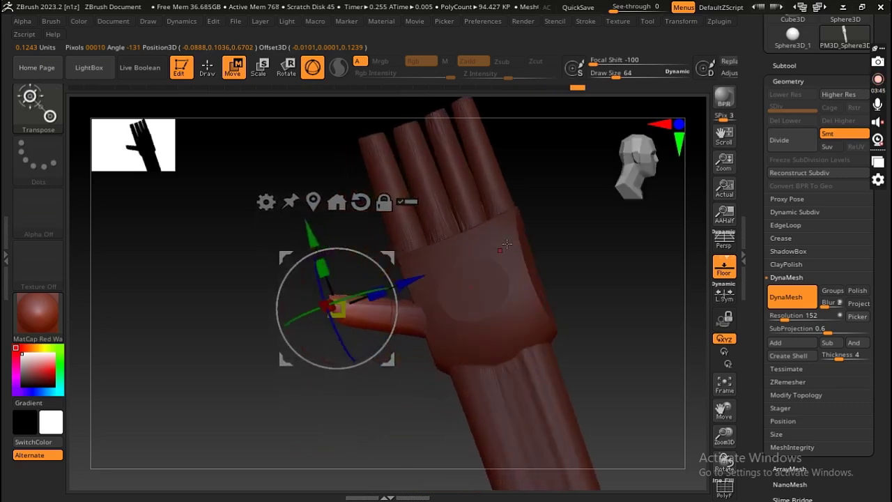
{"action": "key", "text": "q"}
{"action": "mouse_move", "coordinate": [530, 278]}
{"action": "left_mouse_down"}
{"action": "mouse_move", "coordinate": [614, 255]}
{"action": "mouse_move", "coordinate": [577, 255]}
{"action": "mouse_move", "coordinate": [583, 269]}
{"action": "mouse_move", "coordinate": [590, 247]}
{"action": "mouse_move", "coordinate": [539, 297]}
{"action": "mouse_move", "coordinate": [542, 273]}
{"action": "left_mouse_up"}
Step: Push the thumb further up and outward, then clear the mask from the whole hand
{"action": "key", "text": "w"}
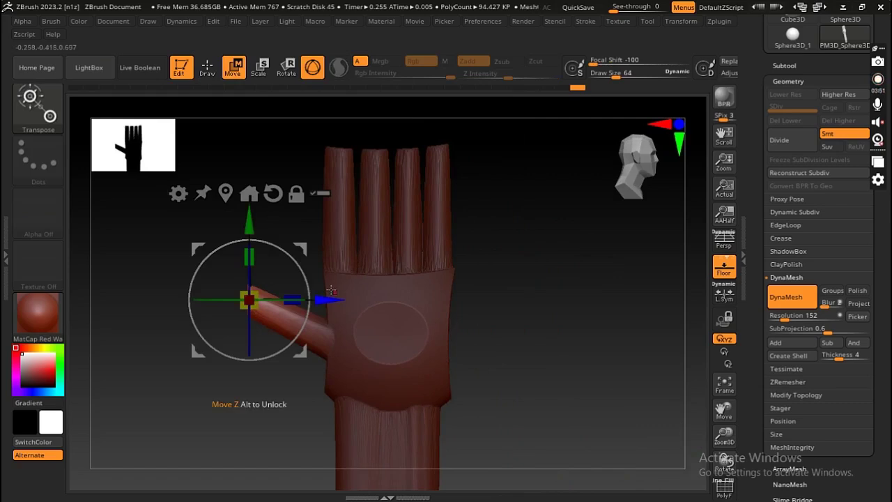
{"action": "mouse_move", "coordinate": [321, 299]}
{"action": "left_mouse_down"}
{"action": "mouse_move", "coordinate": [334, 272]}
{"action": "mouse_move", "coordinate": [352, 274]}
{"action": "left_mouse_up"}
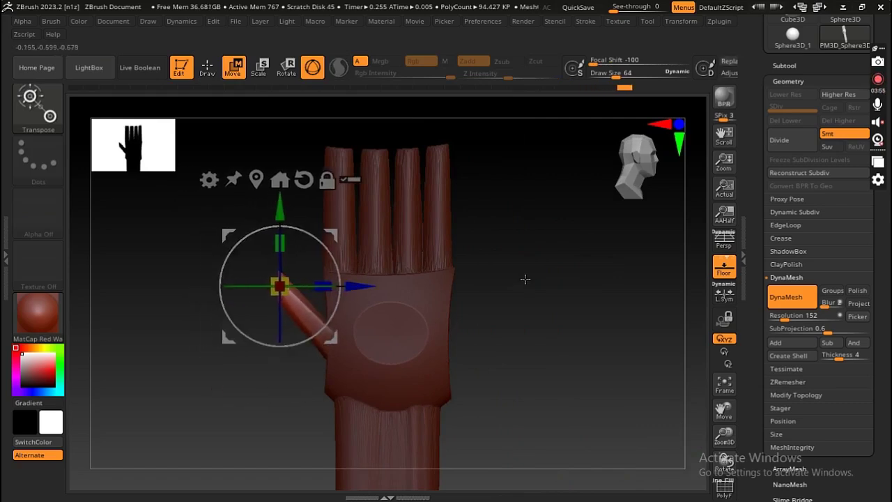
{"action": "left_click_drag", "start_coordinate": [525, 279], "coordinate": [550, 294]}
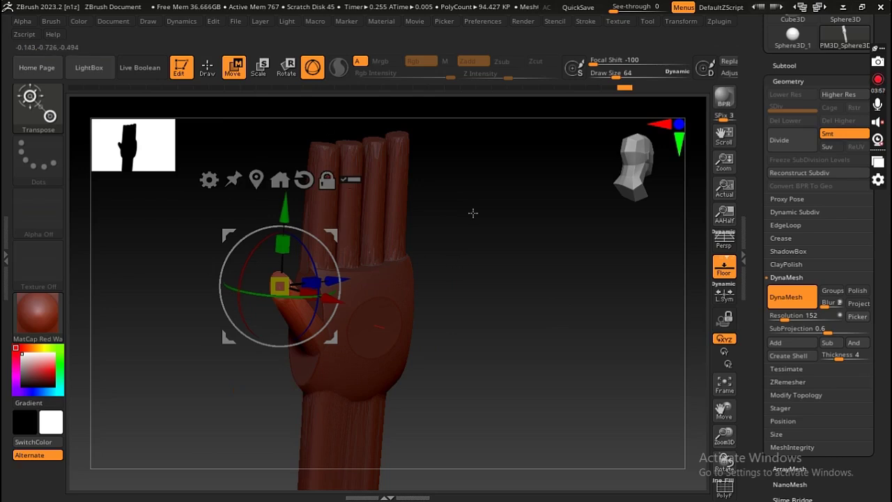
{"action": "mouse_move", "coordinate": [462, 247]}
{"action": "left_mouse_down", "text": "ctrl"}
{"action": "mouse_move", "coordinate": [474, 325]}
{"action": "mouse_move", "coordinate": [498, 252]}
{"action": "mouse_move", "coordinate": [499, 264]}
{"action": "mouse_move", "coordinate": [498, 240]}
{"action": "mouse_move", "coordinate": [500, 297]}
{"action": "mouse_move", "coordinate": [534, 253]}
{"action": "mouse_move", "coordinate": [513, 281]}
{"action": "left_mouse_up", "text": "ctrl"}
Step: Select the TrimRect brush from the list of trim brushes
{"action": "key", "text": "ctrl"}
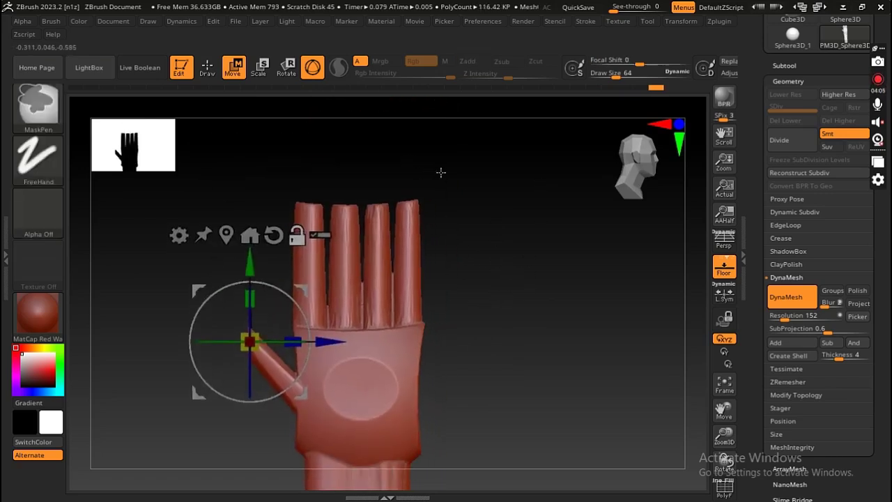
{"action": "key", "text": "ctrl+shift"}
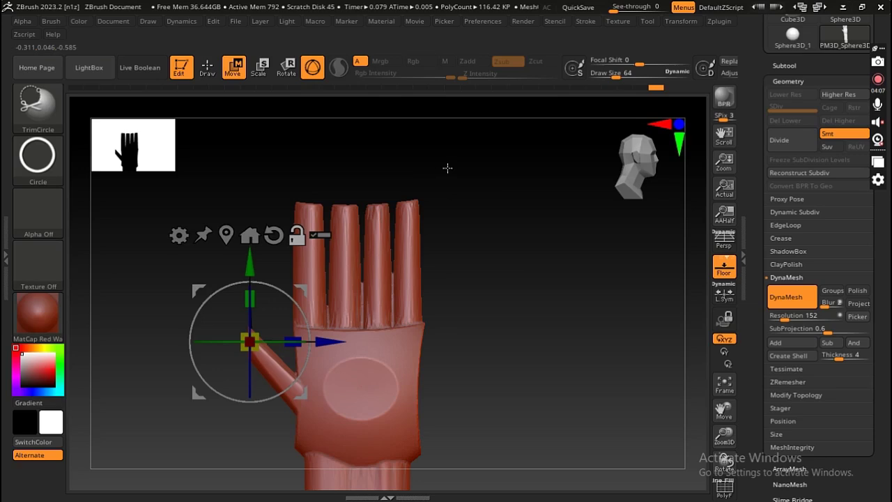
{"action": "left_click", "coordinate": [37, 108]}
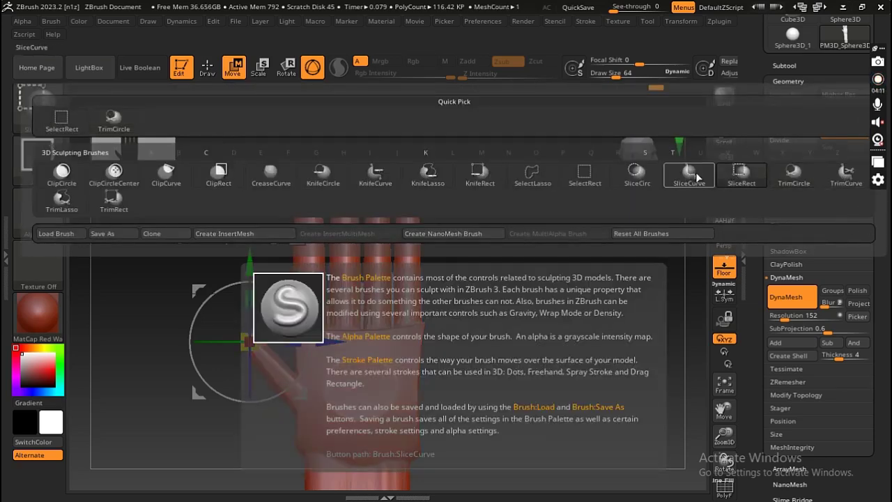
{"action": "left_click", "coordinate": [734, 180]}
{"action": "left_click", "coordinate": [38, 110], "text": "ctrl+shift"}
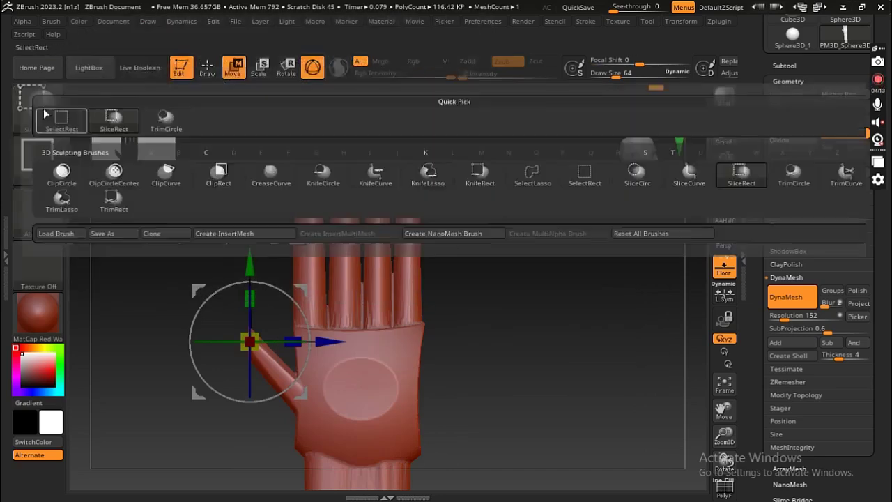
{"action": "left_click", "coordinate": [115, 201]}
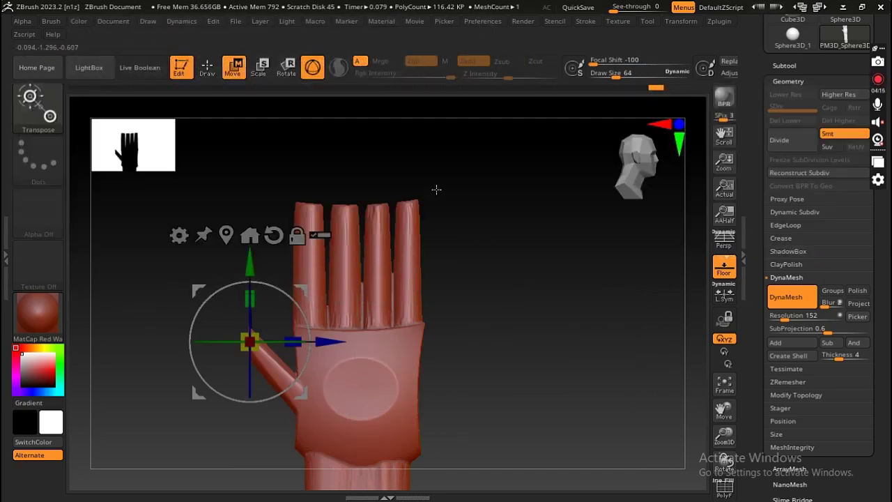
Step: Slice the index and middle fingertips flat with TrimRect rectangles
{"action": "key", "text": "ctrl"}
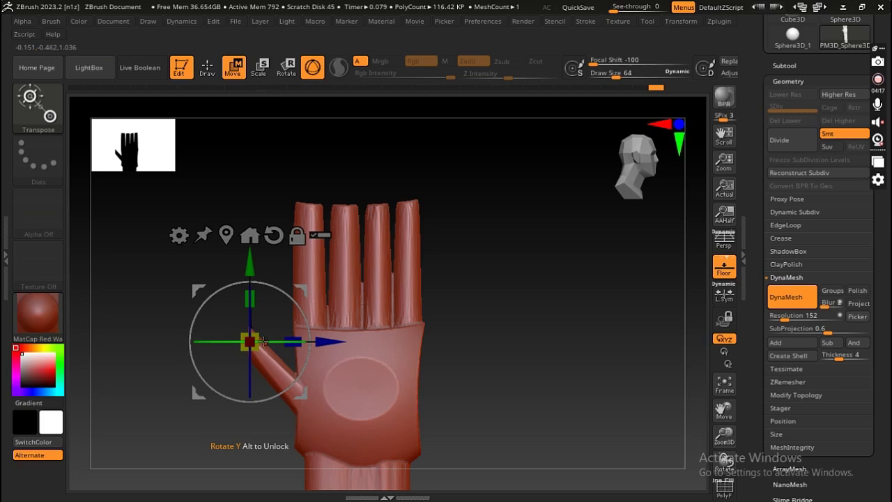
{"action": "key", "text": "ctrl"}
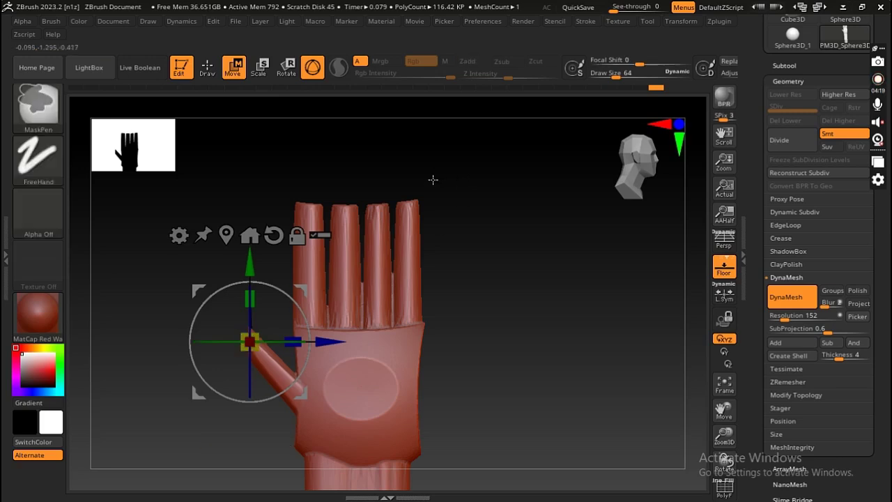
{"action": "left_click_drag", "start_coordinate": [433, 181], "coordinate": [394, 233], "text": "ctrl+shift"}
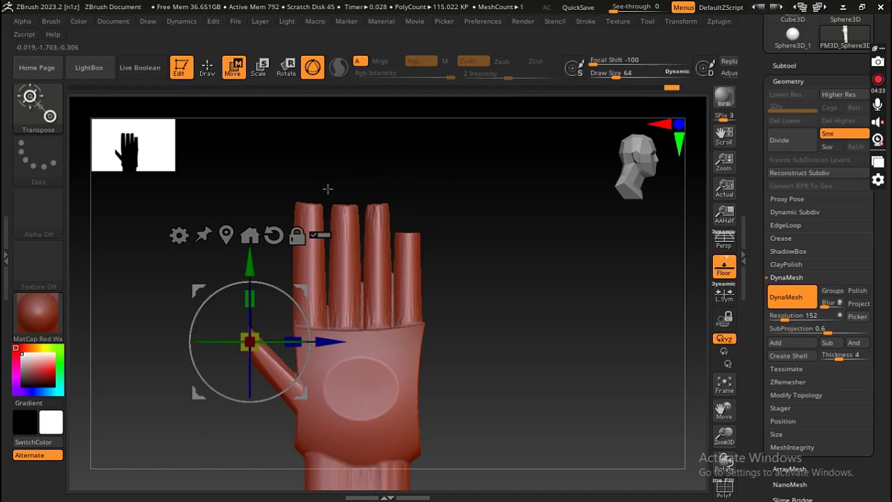
{"action": "key", "text": "ctrl"}
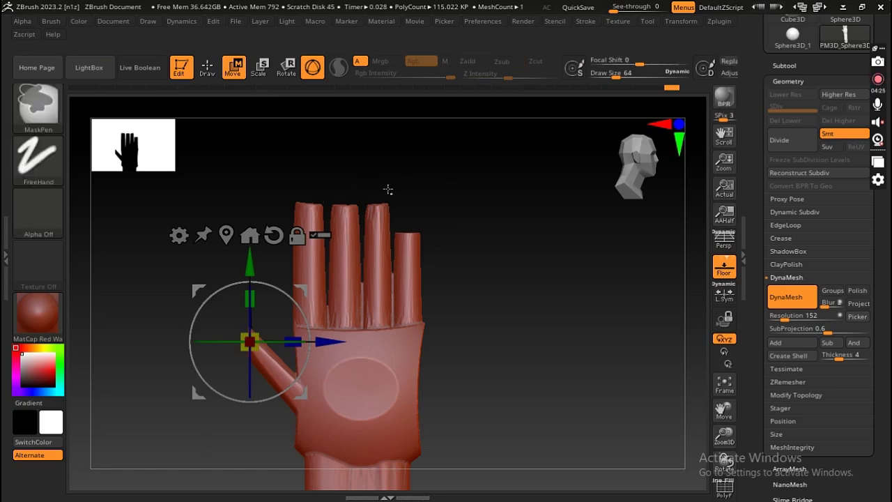
{"action": "key", "text": "ctrl+shift"}
{"action": "left_click_drag", "start_coordinate": [367, 210], "coordinate": [367, 210], "text": "ctrl+shift"}
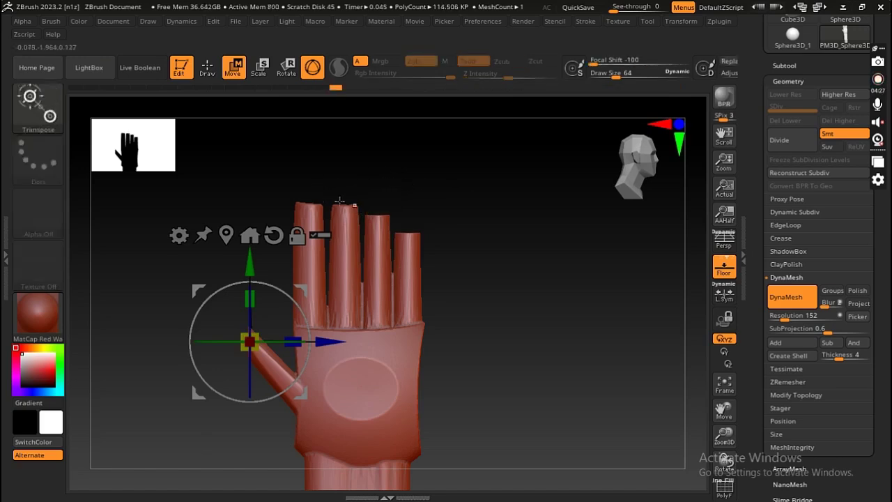
{"action": "key", "text": "ctrl+shift"}
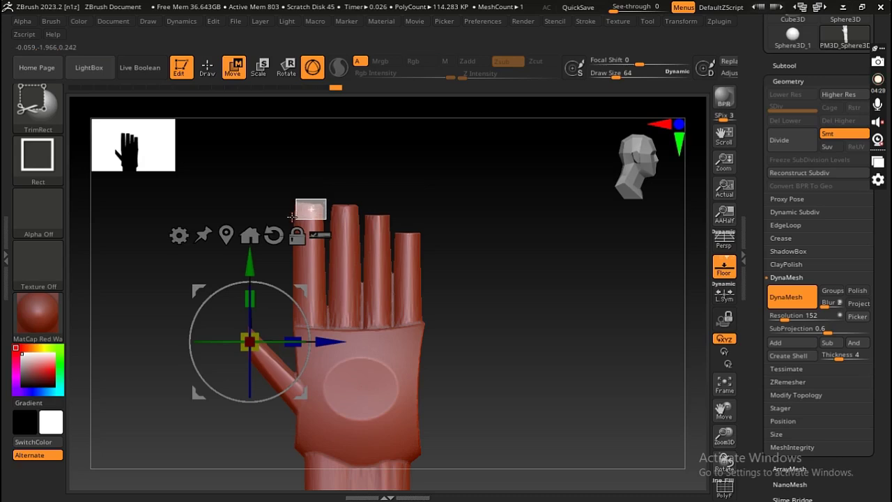
{"action": "left_click_drag", "start_coordinate": [289, 213], "coordinate": [292, 213], "text": "ctrl+shift"}
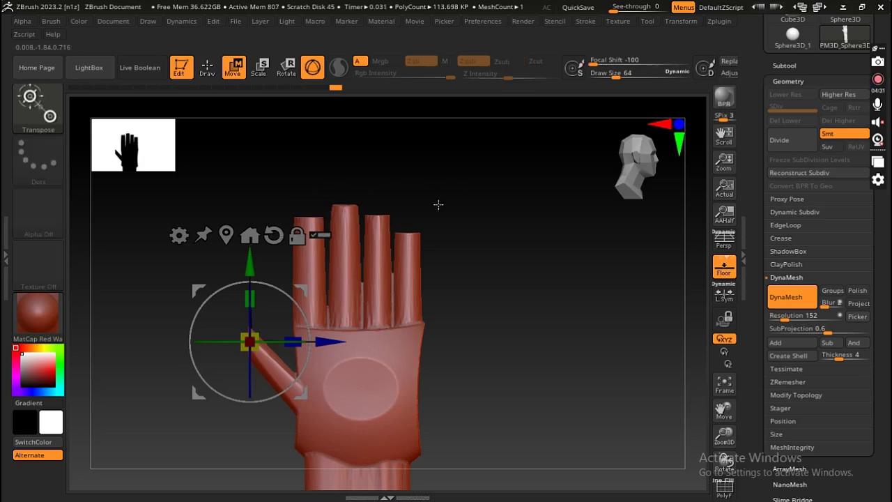
{"action": "mouse_move", "coordinate": [439, 201]}
{"action": "left_mouse_down"}
{"action": "mouse_move", "coordinate": [524, 244]}
{"action": "mouse_move", "coordinate": [475, 241]}
{"action": "mouse_move", "coordinate": [458, 281]}
{"action": "mouse_move", "coordinate": [477, 272]}
{"action": "mouse_move", "coordinate": [513, 213]}
{"action": "left_mouse_up"}
Step: Return to sculpting mode, frame the fingers close up and clear the mask
{"action": "left_click", "coordinate": [207, 67]}
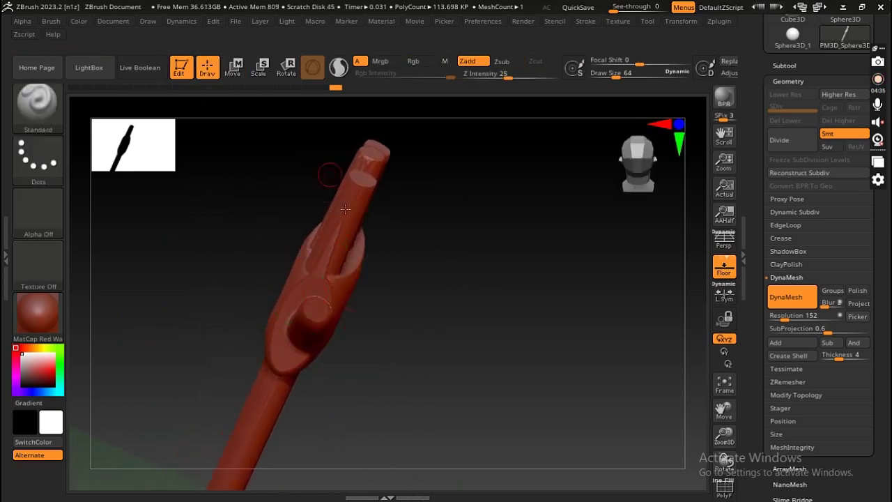
{"action": "mouse_move", "coordinate": [329, 219]}
{"action": "left_mouse_down"}
{"action": "mouse_move", "coordinate": [458, 265]}
{"action": "mouse_move", "coordinate": [386, 251]}
{"action": "mouse_move", "coordinate": [524, 315]}
{"action": "mouse_move", "coordinate": [454, 285]}
{"action": "left_mouse_up"}
{"action": "left_click_drag", "start_coordinate": [648, 267], "coordinate": [522, 186], "text": "alt"}
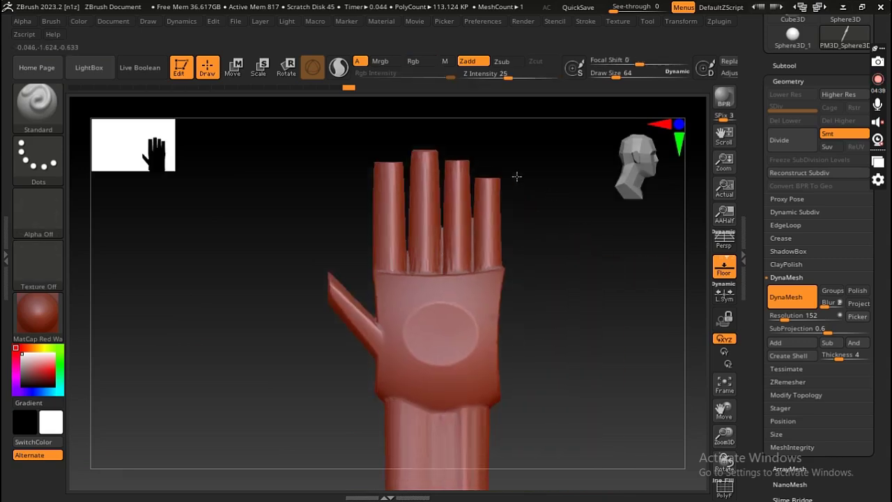
{"action": "key", "text": "ctrl"}
{"action": "right_click_drag", "start_coordinate": [514, 180], "coordinate": [474, 379], "text": "ctrl"}
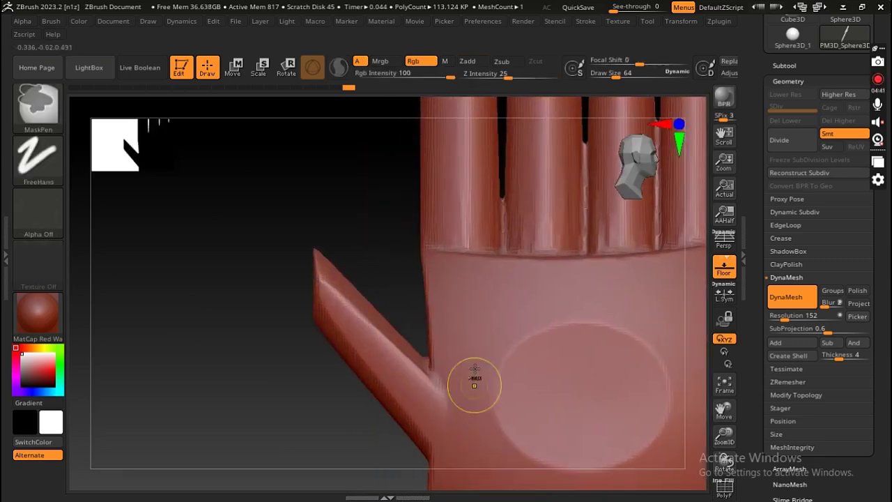
{"action": "mouse_move", "coordinate": [474, 379]}
{"action": "left_mouse_down"}
{"action": "mouse_move", "coordinate": [418, 279]}
{"action": "mouse_move", "coordinate": [413, 189]}
{"action": "left_mouse_up"}
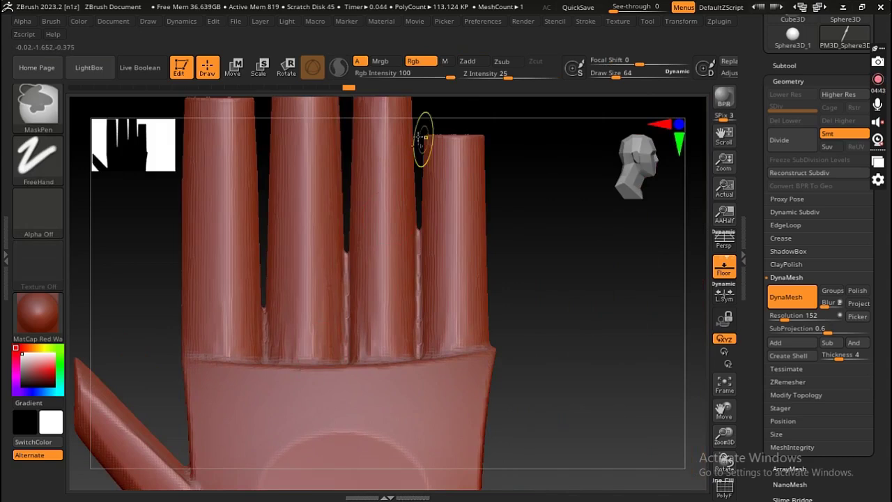
{"action": "left_click", "coordinate": [420, 126], "text": "ctrl"}
{"action": "left_click", "coordinate": [525, 200], "text": "ctrl"}
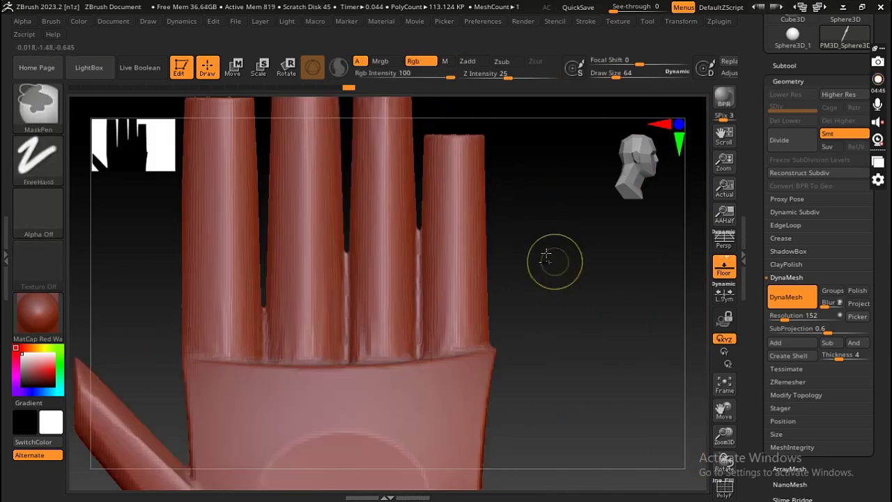
{"action": "mouse_move", "coordinate": [537, 259]}
{"action": "left_mouse_down"}
{"action": "mouse_move", "coordinate": [538, 230]}
{"action": "mouse_move", "coordinate": [514, 245]}
{"action": "left_mouse_up"}
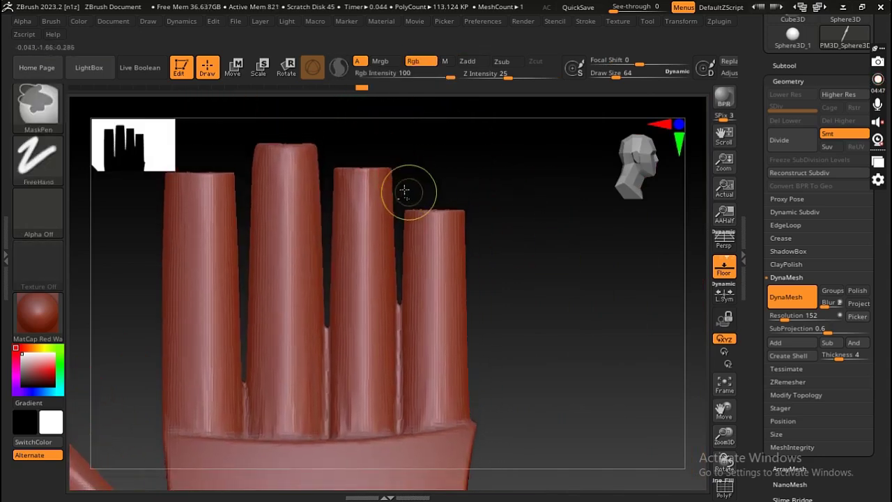
Step: Trim away the webbing between the third and fourth fingers with TrimRect
{"action": "key", "text": "ctrl+shift"}
{"action": "left_click_drag", "start_coordinate": [404, 189], "coordinate": [390, 426], "text": "ctrl+shift"}
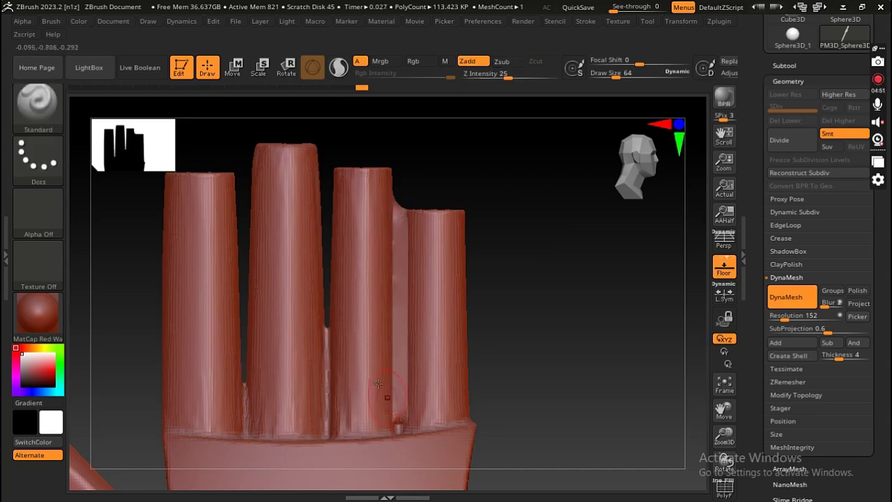
{"action": "key", "text": "ctrl+shift"}
{"action": "left_click", "coordinate": [431, 171], "text": "ctrl+shift"}
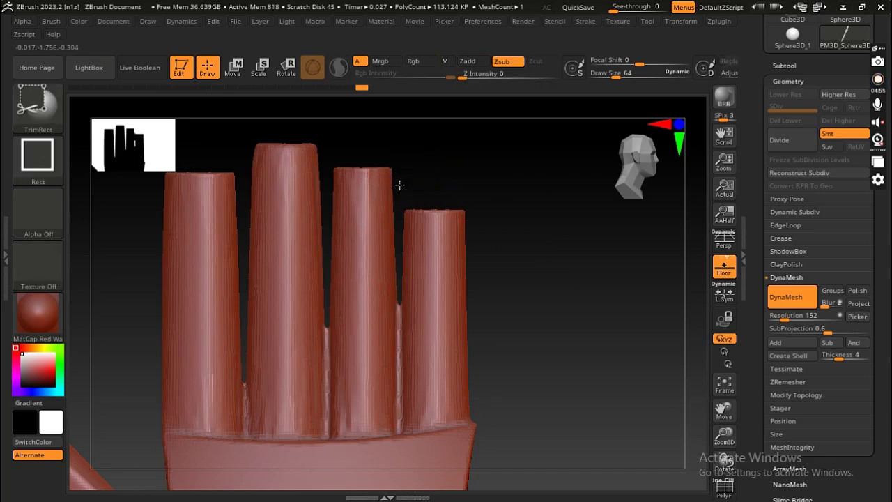
{"action": "left_click_drag", "start_coordinate": [399, 184], "coordinate": [388, 421], "text": "ctrl+shift"}
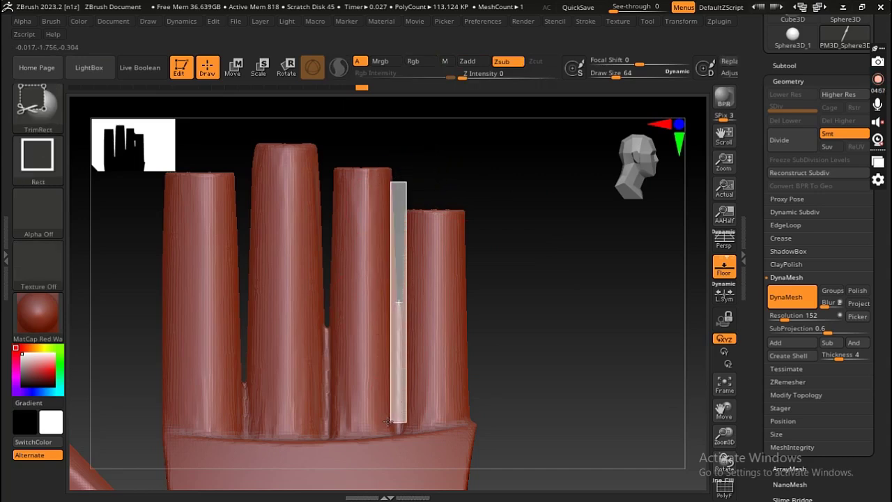
{"action": "left_click_drag", "start_coordinate": [387, 428], "coordinate": [388, 427], "text": "ctrl+shift"}
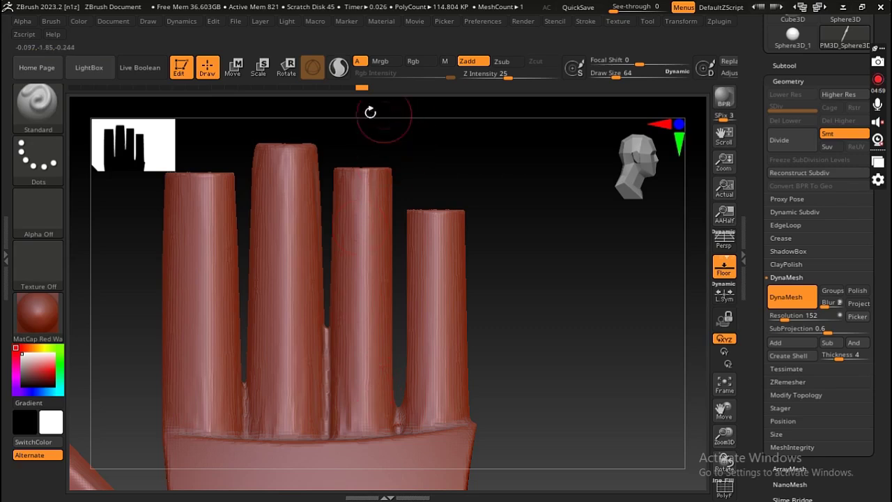
Step: Cut the webbing between fingers two and three and between the first two fingers
{"action": "key", "text": "ctrl+shift"}
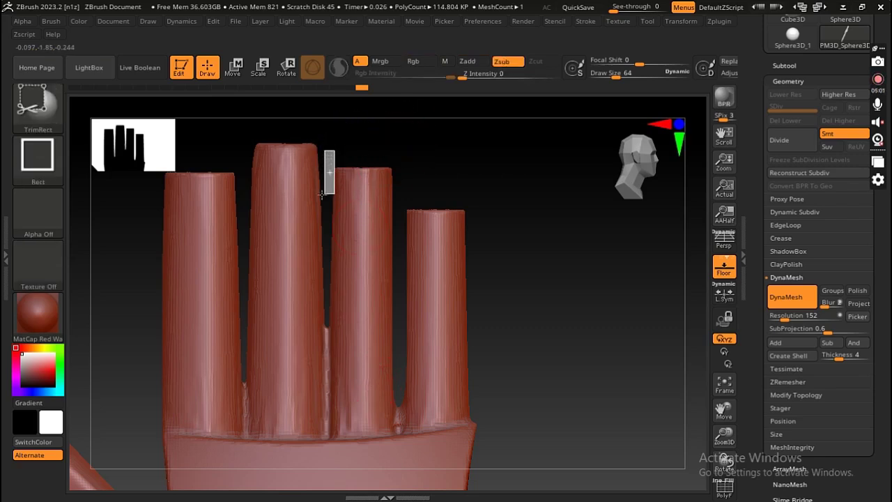
{"action": "left_click_drag", "start_coordinate": [322, 195], "coordinate": [322, 435], "text": "ctrl+shift"}
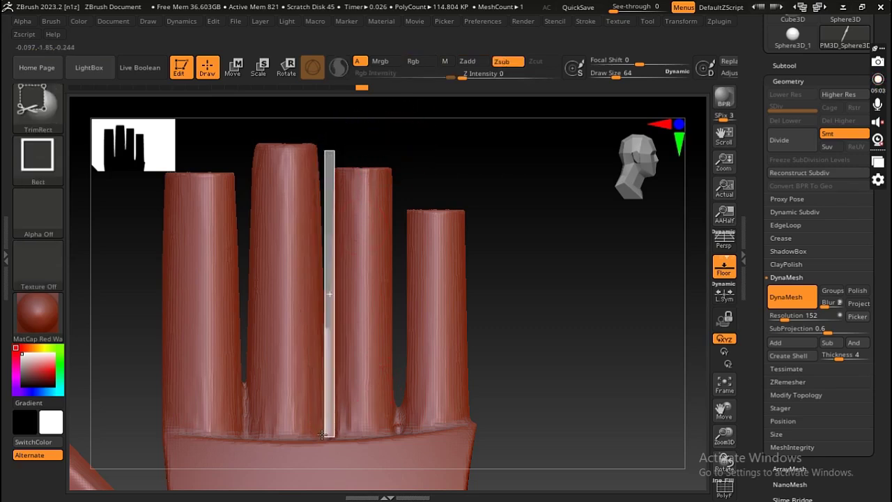
{"action": "left_click_drag", "start_coordinate": [323, 434], "coordinate": [323, 434], "text": "ctrl+shift"}
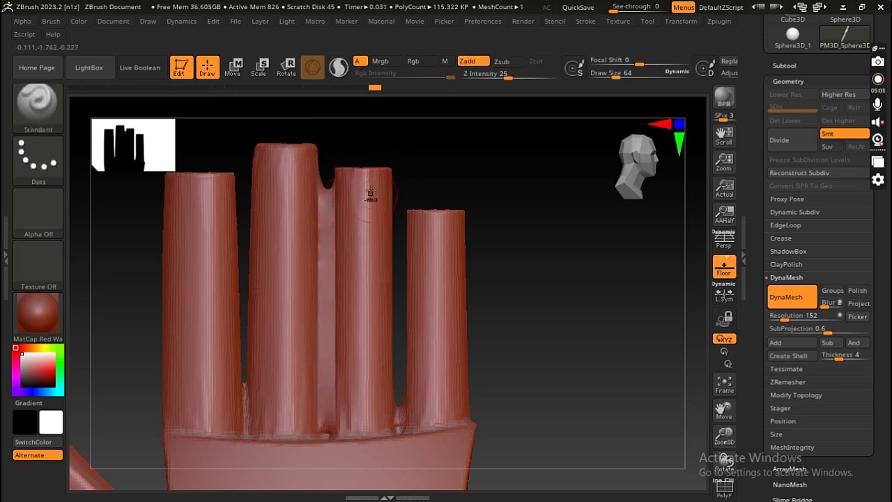
{"action": "left_click_drag", "start_coordinate": [370, 195], "coordinate": [379, 175], "text": "ctrl+shift"}
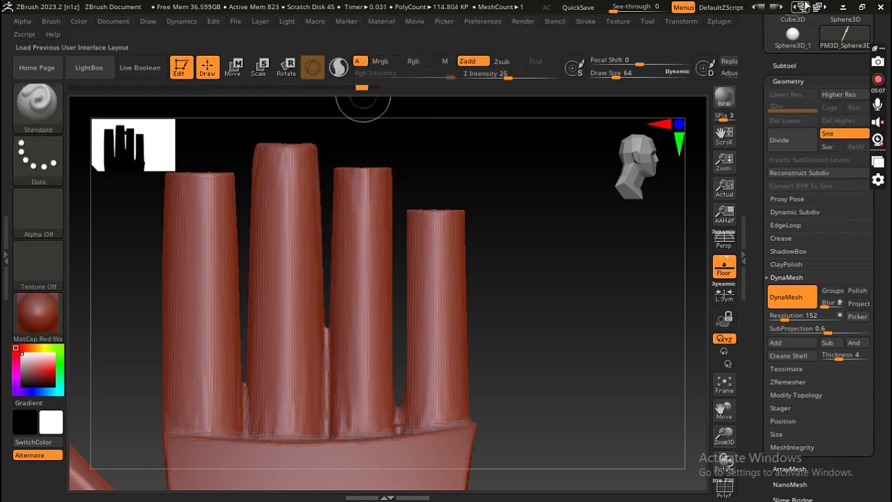
{"action": "key", "text": "ctrl+shift"}
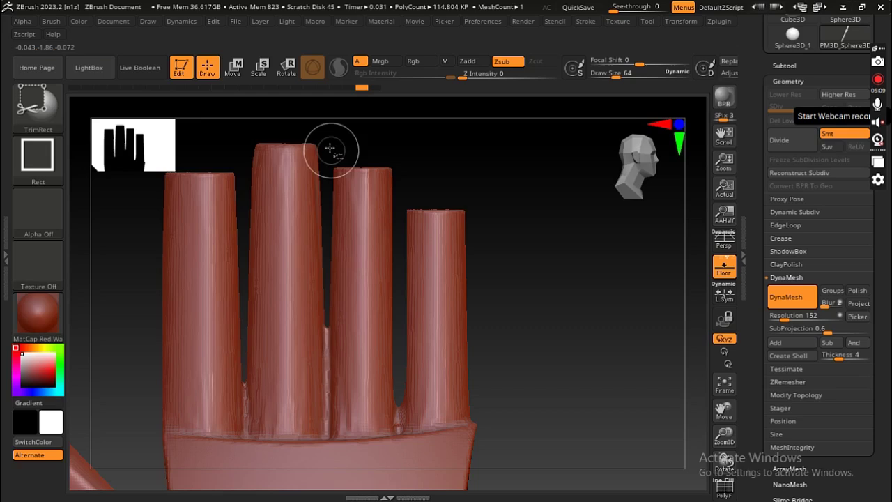
{"action": "mouse_move", "coordinate": [327, 152]}
{"action": "left_mouse_down", "text": "ctrl+shift"}
{"action": "mouse_move", "coordinate": [321, 441]}
{"action": "mouse_move", "coordinate": [318, 434]}
{"action": "left_mouse_up", "text": "ctrl+shift"}
{"action": "key", "text": "ctrl+shift"}
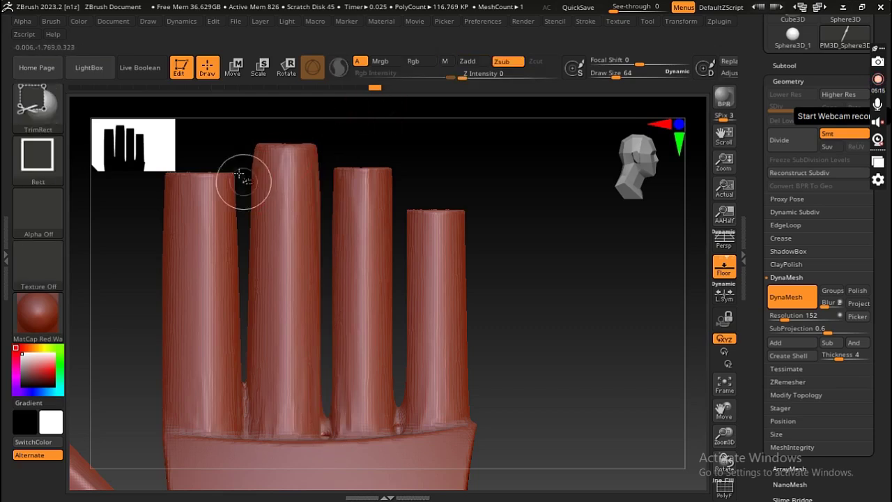
{"action": "left_click_drag", "start_coordinate": [233, 156], "coordinate": [243, 431], "text": "ctrl+shift"}
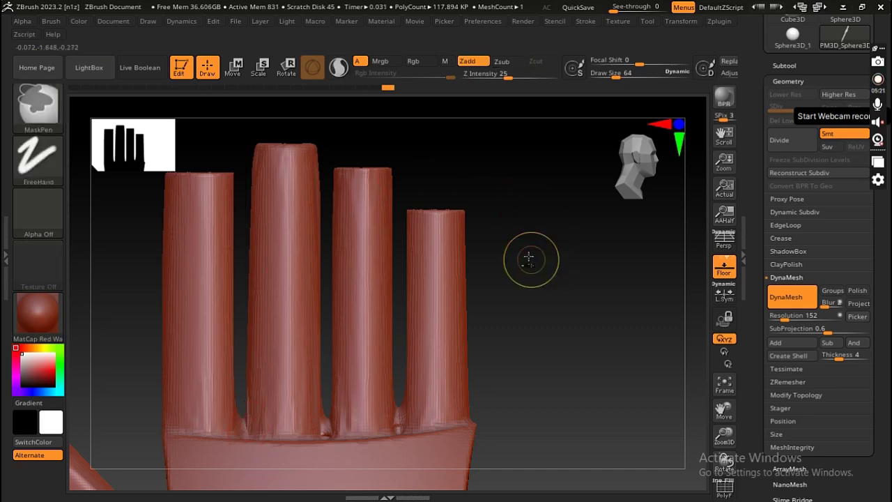
{"action": "mouse_move", "coordinate": [530, 269]}
{"action": "left_mouse_down", "text": "ctrl+shift"}
{"action": "mouse_move", "coordinate": [581, 377]}
{"action": "mouse_move", "coordinate": [442, 370]}
{"action": "mouse_move", "coordinate": [568, 325]}
{"action": "mouse_move", "coordinate": [498, 390]}
{"action": "mouse_move", "coordinate": [533, 300]}
{"action": "mouse_move", "coordinate": [548, 342]}
{"action": "mouse_move", "coordinate": [405, 333]}
{"action": "mouse_move", "coordinate": [439, 212]}
{"action": "mouse_move", "coordinate": [508, 351]}
{"action": "mouse_move", "coordinate": [516, 338]}
{"action": "mouse_move", "coordinate": [479, 299]}
{"action": "mouse_move", "coordinate": [519, 327]}
{"action": "mouse_move", "coordinate": [476, 318]}
{"action": "mouse_move", "coordinate": [422, 287]}
{"action": "mouse_move", "coordinate": [470, 356]}
{"action": "mouse_move", "coordinate": [445, 245]}
{"action": "mouse_move", "coordinate": [407, 230]}
{"action": "mouse_move", "coordinate": [440, 260]}
{"action": "mouse_move", "coordinate": [470, 365]}
{"action": "mouse_move", "coordinate": [416, 263]}
{"action": "mouse_move", "coordinate": [425, 230]}
{"action": "mouse_move", "coordinate": [428, 273]}
{"action": "left_mouse_up", "text": "ctrl+shift"}
Step: Enlarge the Smooth brush to about 243 draw size, lower its intensity, and open the brush library
{"action": "key", "text": "ctrl"}
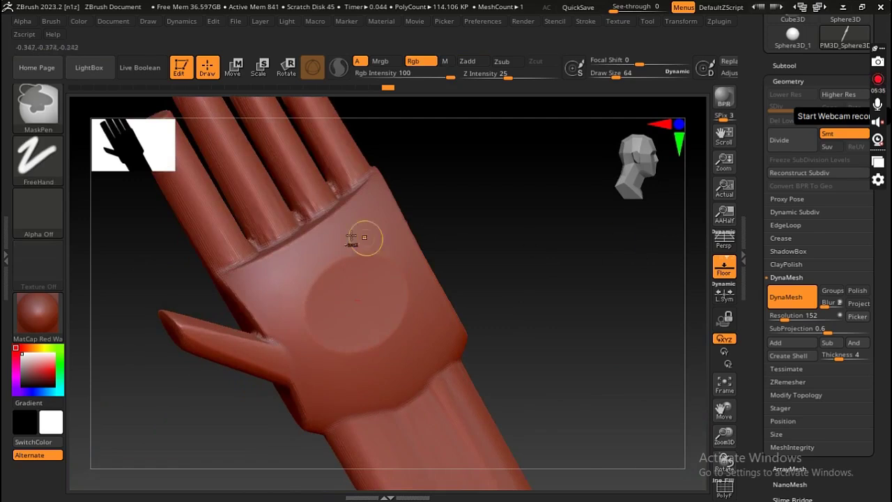
{"action": "key", "text": "shift"}
{"action": "key", "text": "space"}
{"action": "left_click_drag", "start_coordinate": [470, 219], "coordinate": [492, 218]}
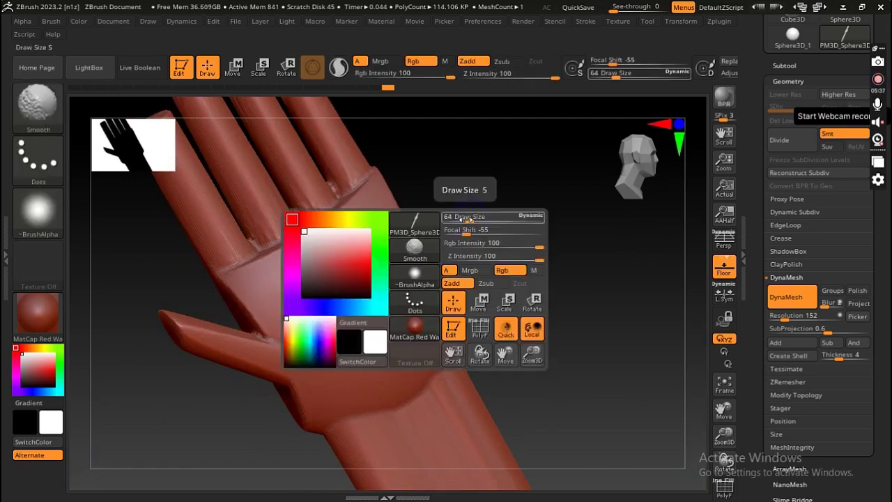
{"action": "mouse_move", "coordinate": [534, 246]}
{"action": "left_mouse_down"}
{"action": "mouse_move", "coordinate": [493, 245]}
{"action": "mouse_move", "coordinate": [528, 246]}
{"action": "left_mouse_up"}
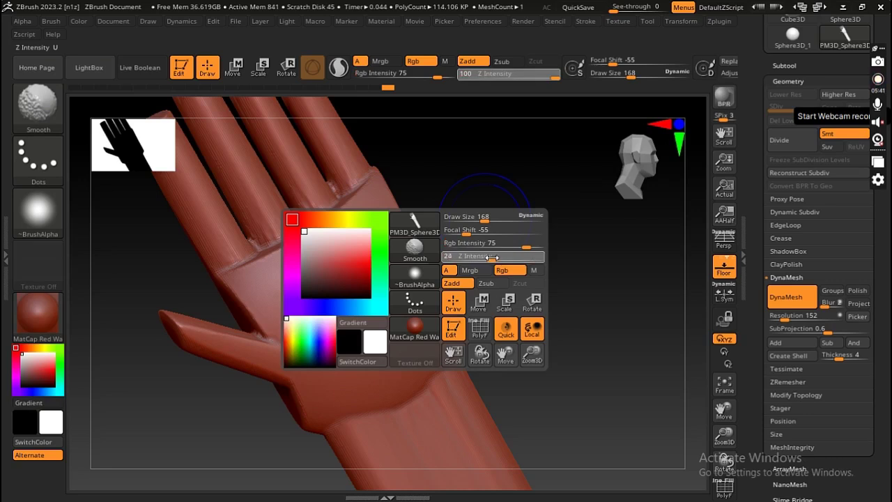
{"action": "key", "text": "space"}
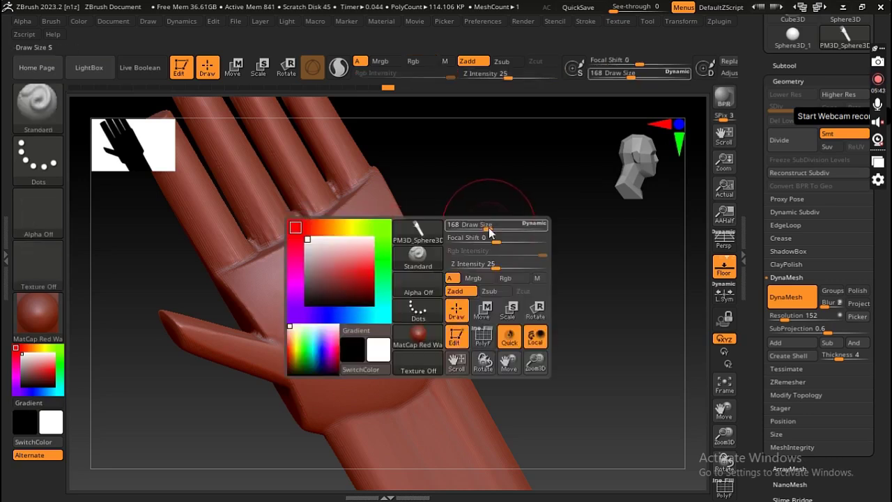
{"action": "left_click_drag", "start_coordinate": [492, 224], "coordinate": [499, 228]}
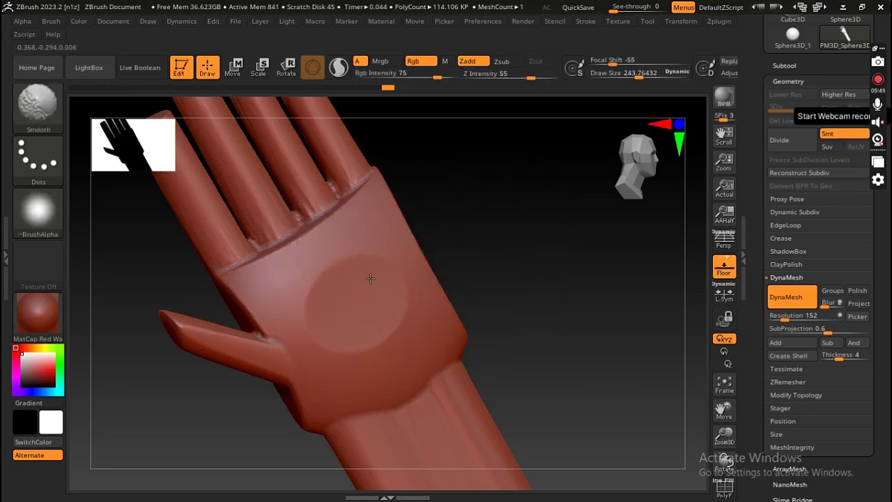
{"action": "key", "text": "shift"}
{"action": "key", "text": "b"}
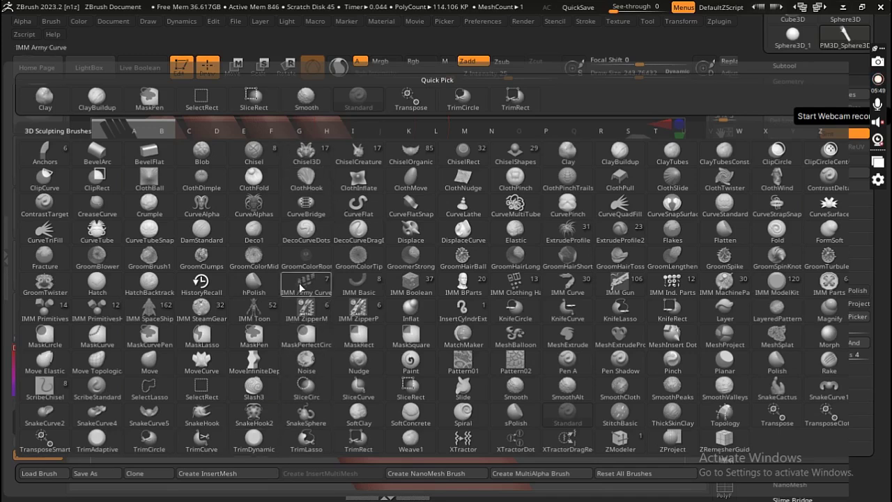
Step: Pick the DamStandard brush and shrink its draw size to about 45
{"action": "key", "text": "d"}
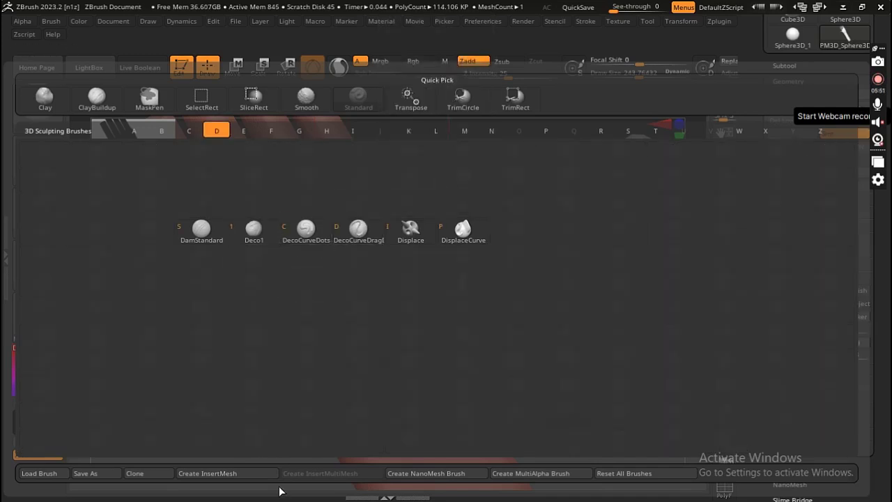
{"action": "left_click", "coordinate": [201, 228]}
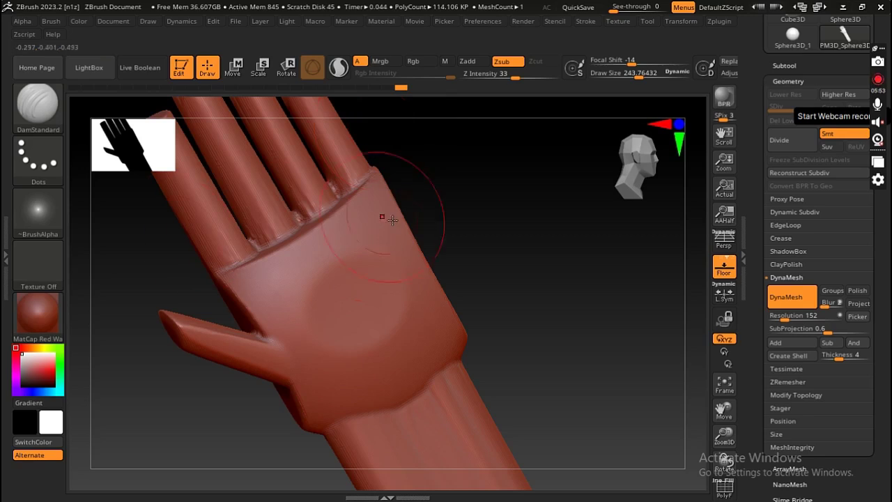
{"action": "key", "text": "space"}
{"action": "left_click_drag", "start_coordinate": [457, 198], "coordinate": [425, 198]}
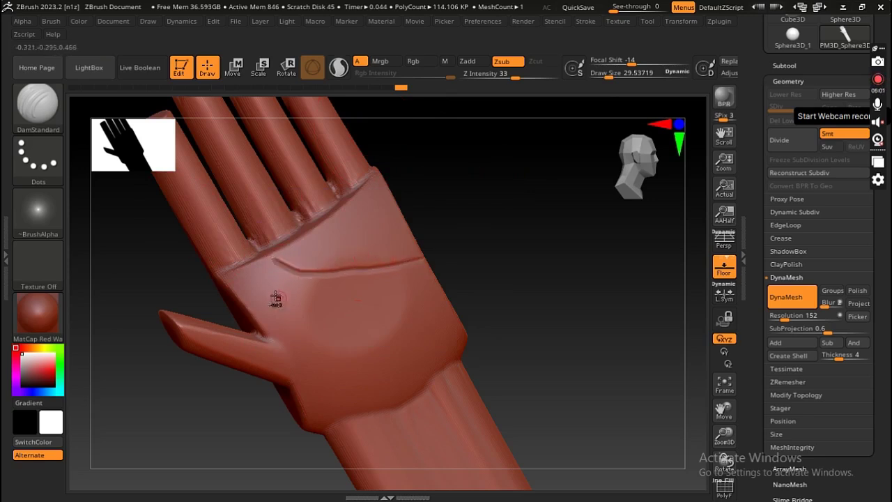
{"action": "left_click_drag", "start_coordinate": [464, 200], "coordinate": [467, 214], "text": "shift"}
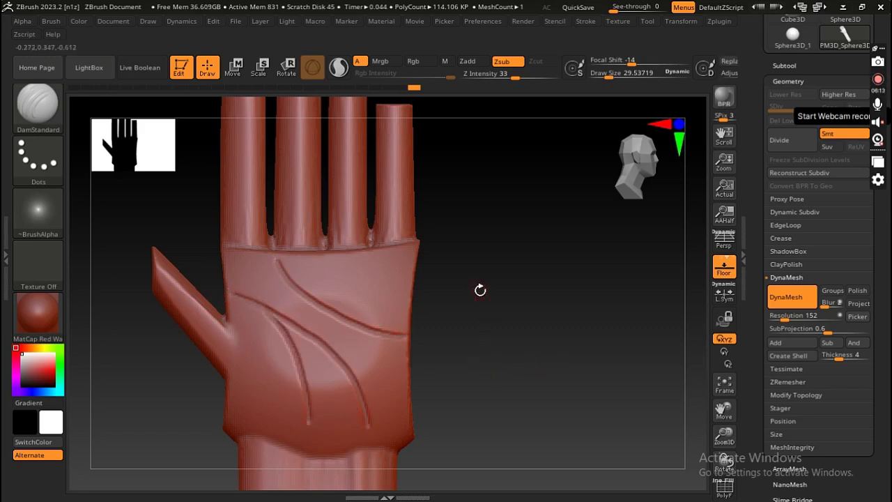
Step: Tune DamStandard size and depth, carve two creases toward the wrist, and extend the short one
{"action": "mouse_move", "coordinate": [481, 290]}
{"action": "left_mouse_down"}
{"action": "mouse_move", "coordinate": [494, 328]}
{"action": "mouse_move", "coordinate": [437, 296]}
{"action": "left_mouse_up"}
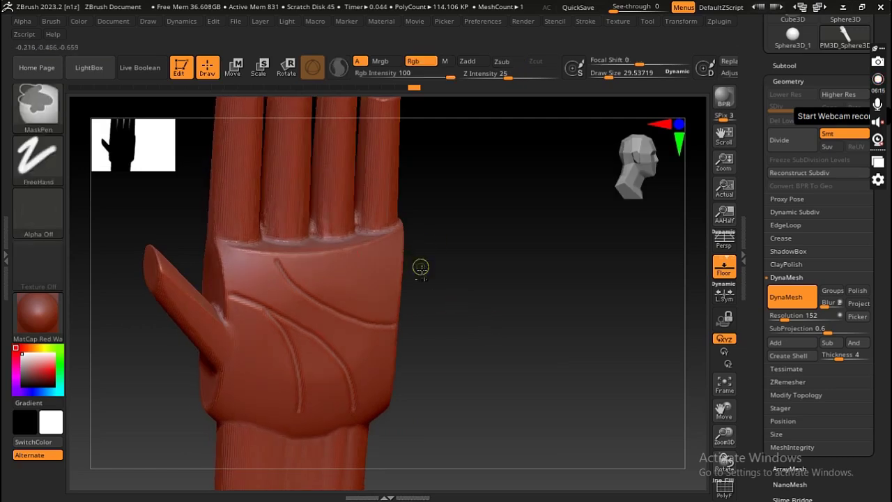
{"action": "mouse_move", "coordinate": [420, 267]}
{"action": "left_mouse_down"}
{"action": "mouse_move", "coordinate": [434, 345]}
{"action": "mouse_move", "coordinate": [454, 375]}
{"action": "mouse_move", "coordinate": [551, 336]}
{"action": "mouse_move", "coordinate": [506, 235]}
{"action": "mouse_move", "coordinate": [525, 238]}
{"action": "left_mouse_up"}
{"action": "key", "text": "space"}
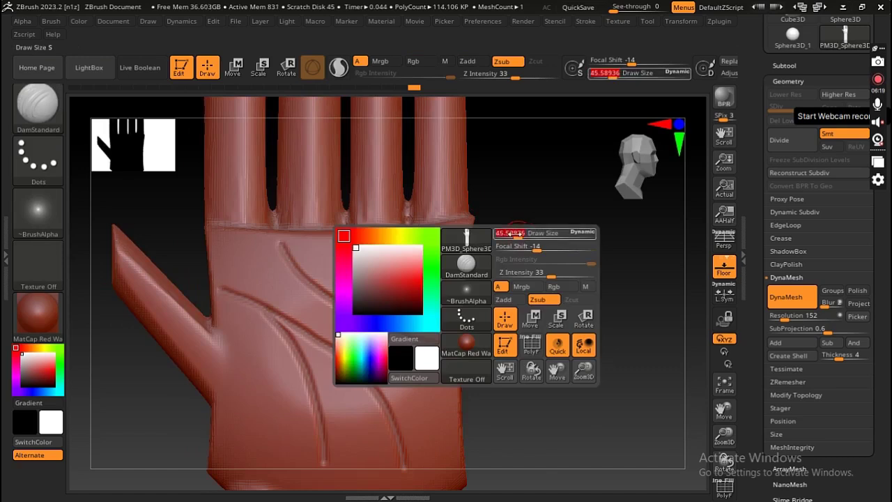
{"action": "left_click_drag", "start_coordinate": [552, 274], "coordinate": [567, 278]}
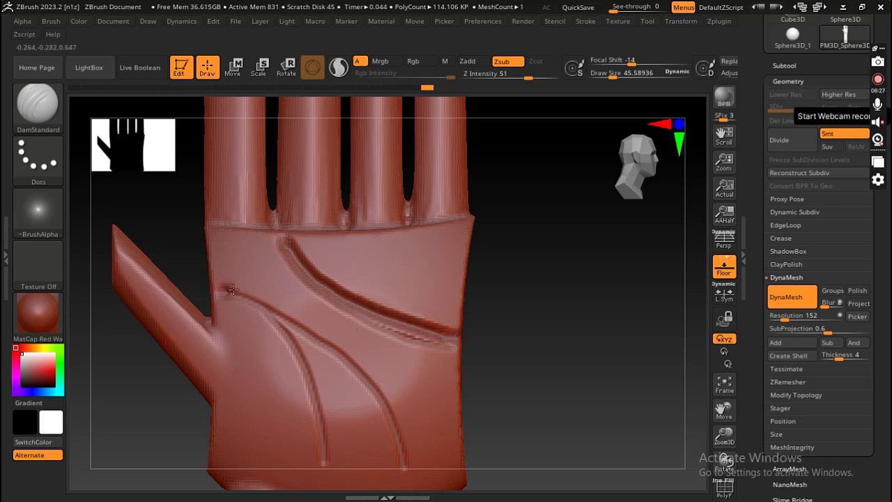
{"action": "mouse_move", "coordinate": [333, 341]}
{"action": "left_mouse_down"}
{"action": "mouse_move", "coordinate": [375, 399]}
{"action": "mouse_move", "coordinate": [405, 471]}
{"action": "left_mouse_up"}
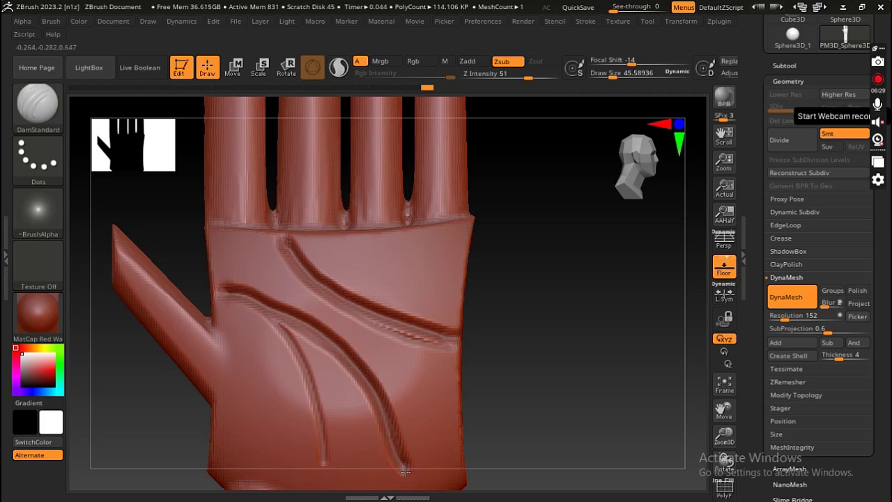
{"action": "left_click_drag", "start_coordinate": [281, 330], "coordinate": [320, 475]}
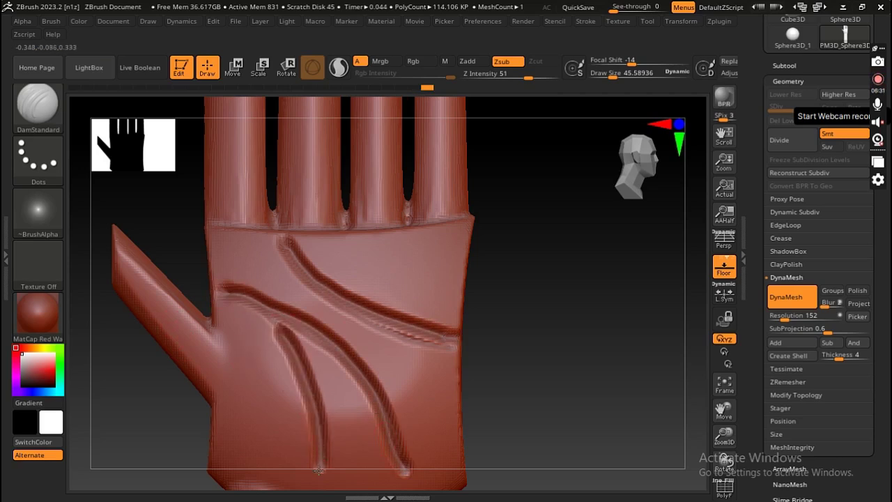
{"action": "mouse_move", "coordinate": [542, 289]}
{"action": "left_mouse_down"}
{"action": "mouse_move", "coordinate": [546, 325]}
{"action": "mouse_move", "coordinate": [556, 307]}
{"action": "left_mouse_up"}
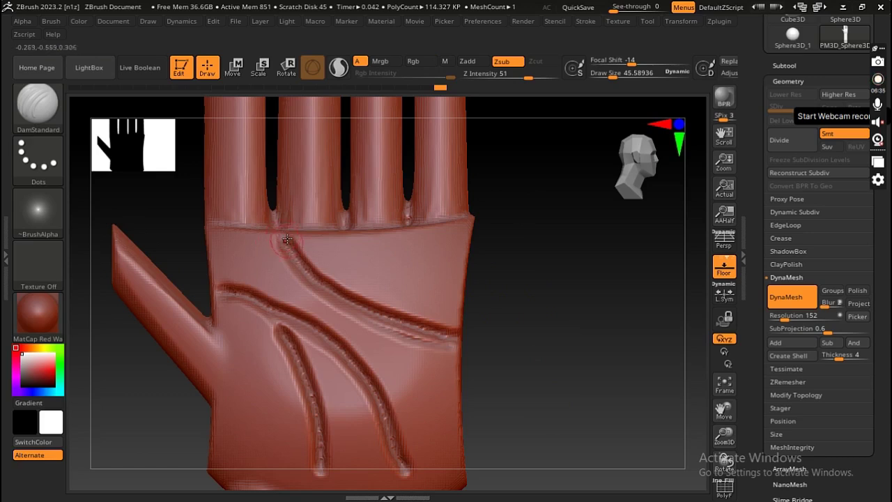
{"action": "left_click_drag", "start_coordinate": [306, 272], "coordinate": [399, 335]}
Step: Soften the edges of the palm creases with the Smooth brush
{"action": "left_click_drag", "start_coordinate": [472, 339], "coordinate": [349, 269], "text": "shift"}
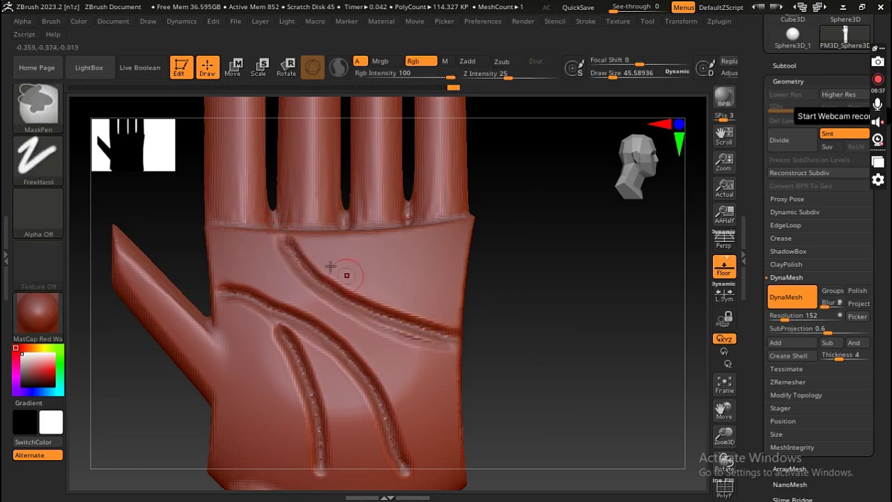
{"action": "left_click_drag", "start_coordinate": [286, 239], "coordinate": [298, 262], "text": "shift"}
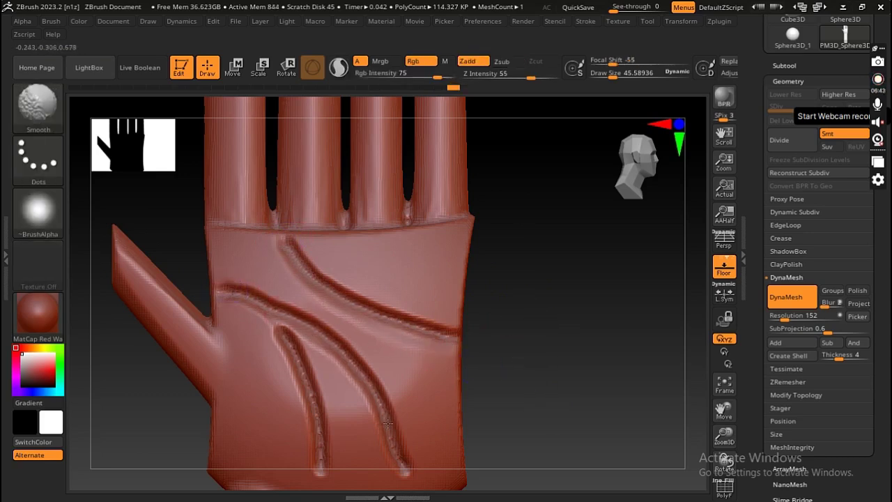
{"action": "left_click_drag", "start_coordinate": [419, 440], "coordinate": [281, 338], "text": "shift"}
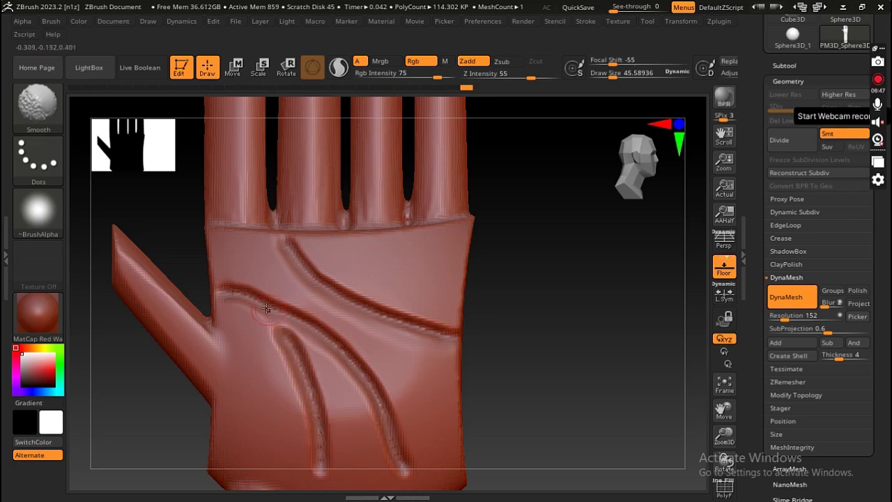
{"action": "left_click_drag", "start_coordinate": [488, 295], "coordinate": [514, 349]}
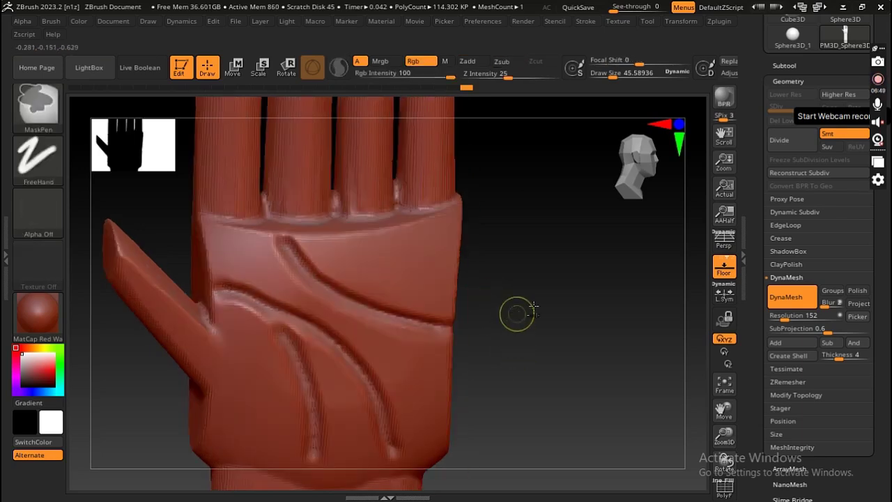
{"action": "mouse_move", "coordinate": [534, 307]}
{"action": "left_mouse_down"}
{"action": "mouse_move", "coordinate": [551, 241]}
{"action": "mouse_move", "coordinate": [486, 371]}
{"action": "mouse_move", "coordinate": [510, 380]}
{"action": "mouse_move", "coordinate": [472, 271]}
{"action": "mouse_move", "coordinate": [502, 256]}
{"action": "mouse_move", "coordinate": [579, 329]}
{"action": "mouse_move", "coordinate": [518, 295]}
{"action": "mouse_move", "coordinate": [444, 285]}
{"action": "mouse_move", "coordinate": [488, 307]}
{"action": "mouse_move", "coordinate": [546, 250]}
{"action": "mouse_move", "coordinate": [493, 258]}
{"action": "mouse_move", "coordinate": [452, 197]}
{"action": "mouse_move", "coordinate": [446, 233]}
{"action": "mouse_move", "coordinate": [520, 285]}
{"action": "left_mouse_up"}
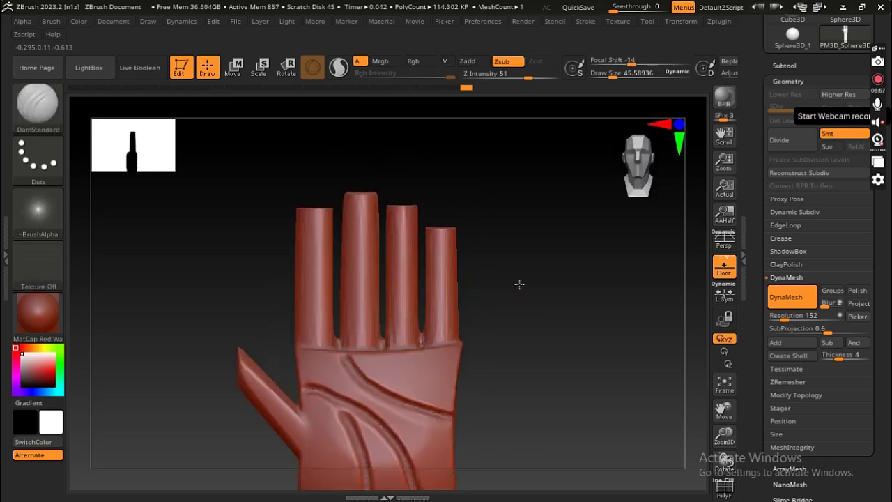
Step: Mask the palm, wrist and forearm, leaving only the little finger's tip unmasked
{"action": "key", "text": "ctrl"}
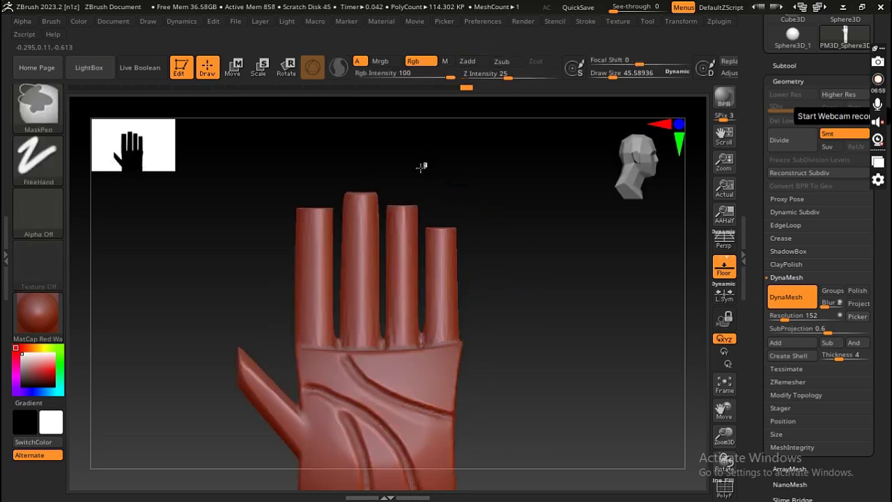
{"action": "left_click_drag", "start_coordinate": [423, 164], "coordinate": [225, 481], "text": "ctrl"}
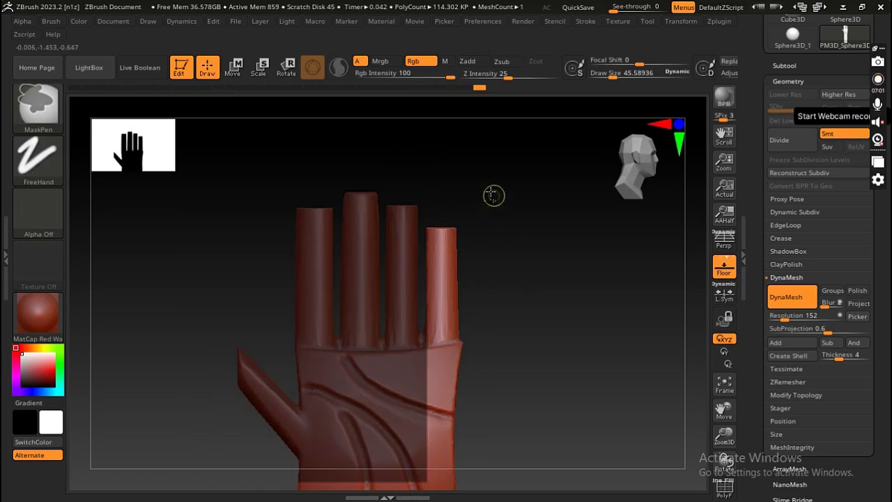
{"action": "left_click_drag", "start_coordinate": [476, 189], "coordinate": [415, 357], "text": "ctrl+alt"}
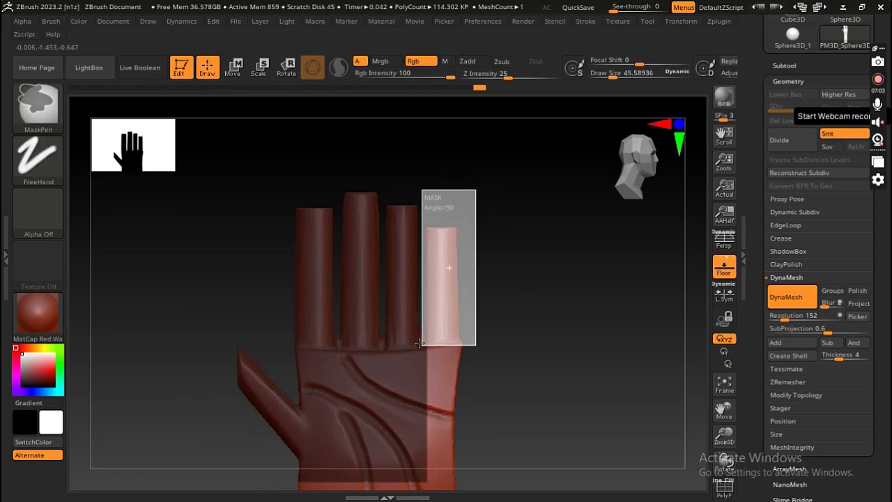
{"action": "left_click", "coordinate": [523, 322], "text": "ctrl"}
{"action": "left_click_drag", "start_coordinate": [502, 311], "coordinate": [535, 290], "text": "alt"}
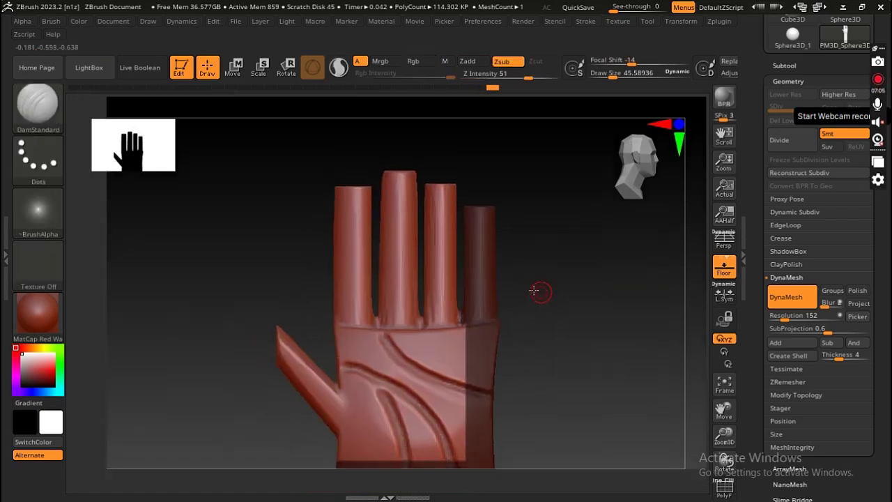
{"action": "left_click_drag", "start_coordinate": [580, 309], "coordinate": [539, 215], "text": "alt"}
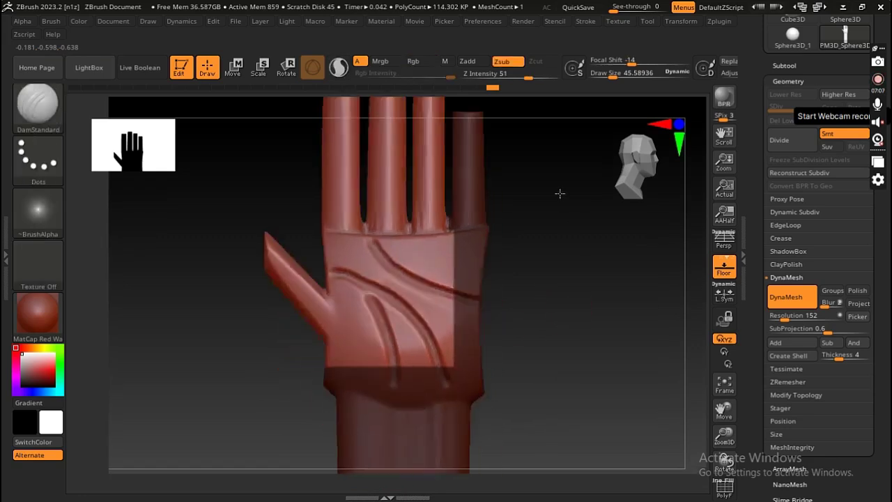
{"action": "left_click", "coordinate": [543, 248], "text": "ctrl"}
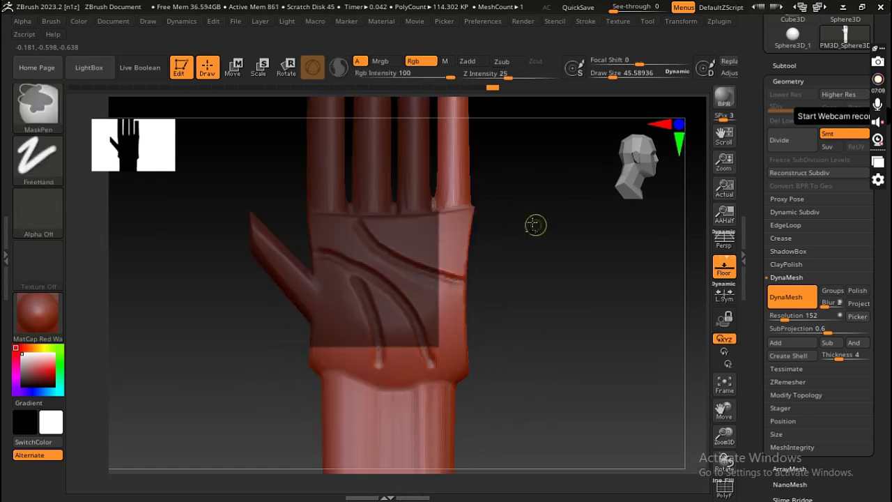
{"action": "left_click_drag", "start_coordinate": [534, 198], "coordinate": [357, 354], "text": "ctrl"}
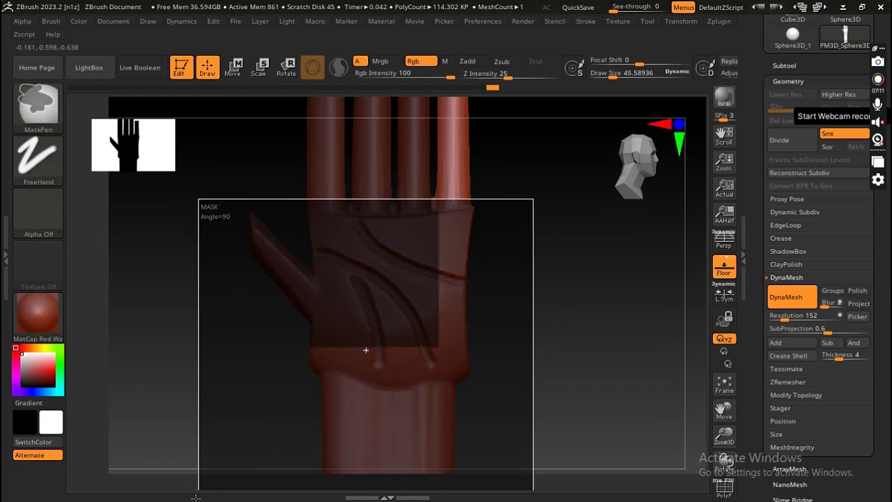
{"action": "mouse_move", "coordinate": [548, 367]}
{"action": "left_mouse_down", "text": "alt"}
{"action": "mouse_move", "coordinate": [549, 209]}
{"action": "mouse_move", "coordinate": [534, 133]}
{"action": "left_mouse_up", "text": "alt"}
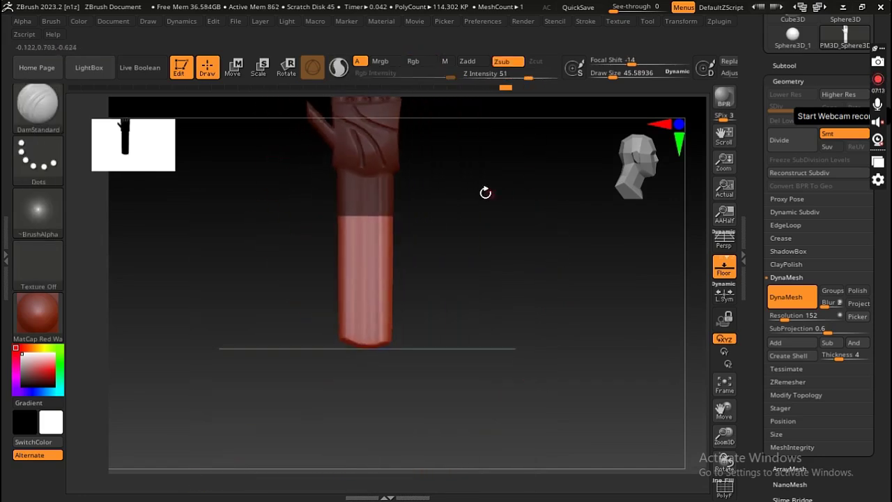
{"action": "key", "text": "ctrl"}
{"action": "left_click_drag", "start_coordinate": [511, 230], "coordinate": [251, 460], "text": "ctrl"}
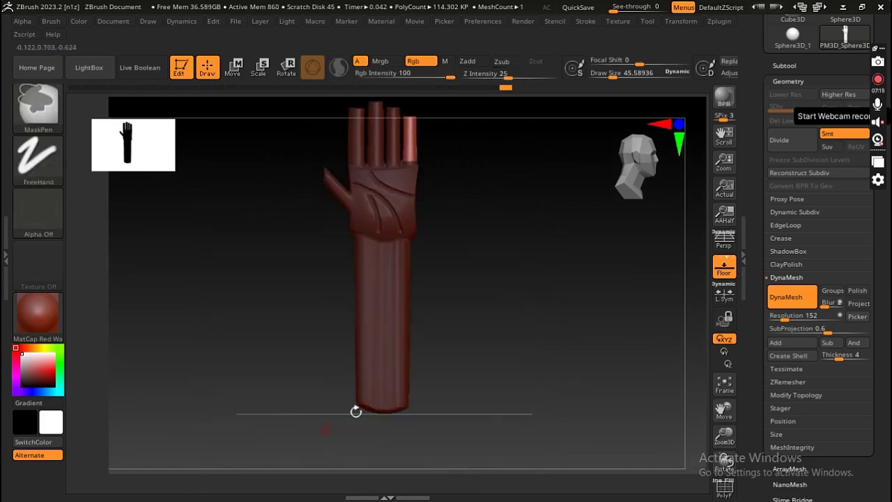
{"action": "mouse_move", "coordinate": [355, 413]}
{"action": "left_mouse_down"}
{"action": "mouse_move", "coordinate": [422, 275]}
{"action": "mouse_move", "coordinate": [486, 205]}
{"action": "mouse_move", "coordinate": [449, 298]}
{"action": "mouse_move", "coordinate": [432, 283]}
{"action": "mouse_move", "coordinate": [398, 307]}
{"action": "mouse_move", "coordinate": [418, 243]}
{"action": "mouse_move", "coordinate": [409, 350]}
{"action": "mouse_move", "coordinate": [464, 189]}
{"action": "mouse_move", "coordinate": [414, 283]}
{"action": "mouse_move", "coordinate": [460, 289]}
{"action": "mouse_move", "coordinate": [474, 225]}
{"action": "left_mouse_up"}
Step: Tilt the unmasked little fingertip with the rotate gizmo and mask the area below the bend
{"action": "key", "text": "ctrl"}
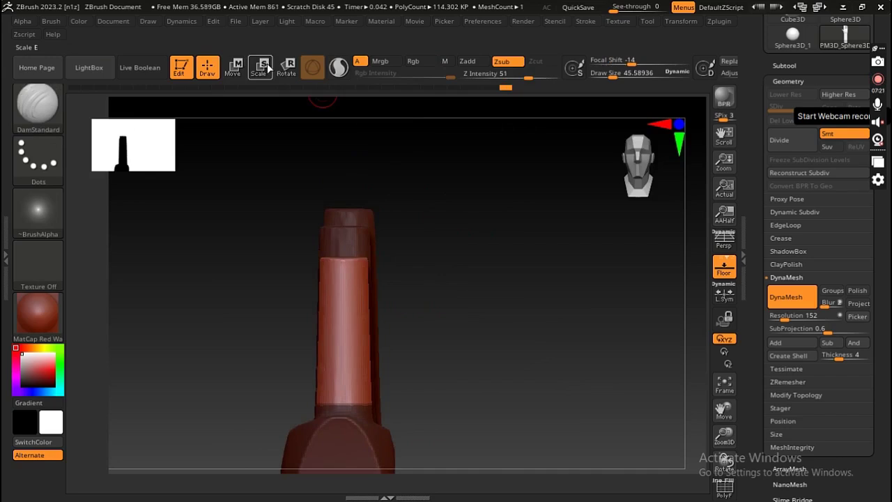
{"action": "left_click", "coordinate": [281, 67]}
{"action": "mouse_move", "coordinate": [375, 419]}
{"action": "left_mouse_down"}
{"action": "mouse_move", "coordinate": [369, 396]}
{"action": "mouse_move", "coordinate": [246, 468]}
{"action": "mouse_move", "coordinate": [258, 468]}
{"action": "left_mouse_up"}
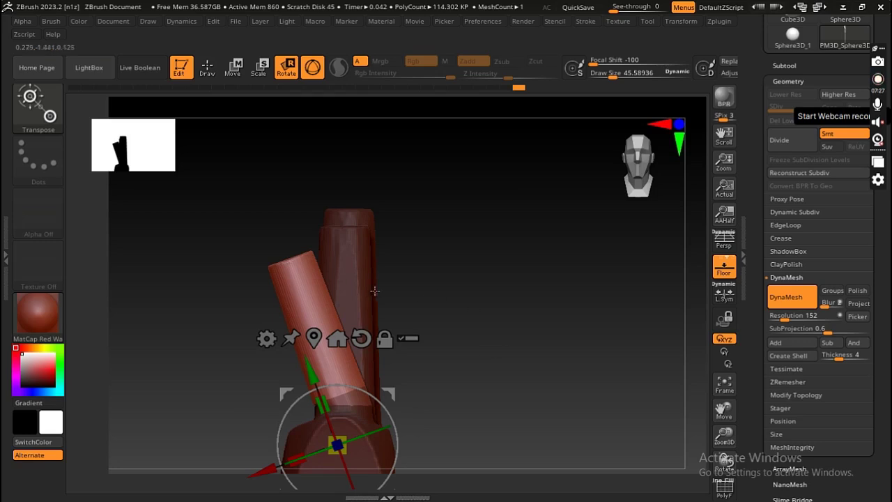
{"action": "key", "text": "ctrl"}
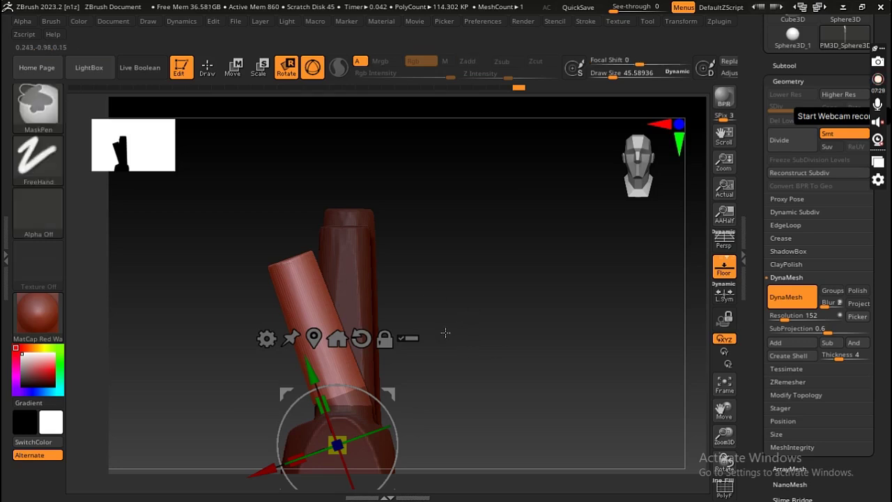
{"action": "mouse_move", "coordinate": [446, 328]}
{"action": "left_mouse_down", "text": "ctrl"}
{"action": "mouse_move", "coordinate": [357, 453]}
{"action": "mouse_move", "coordinate": [282, 475]}
{"action": "left_mouse_up", "text": "ctrl"}
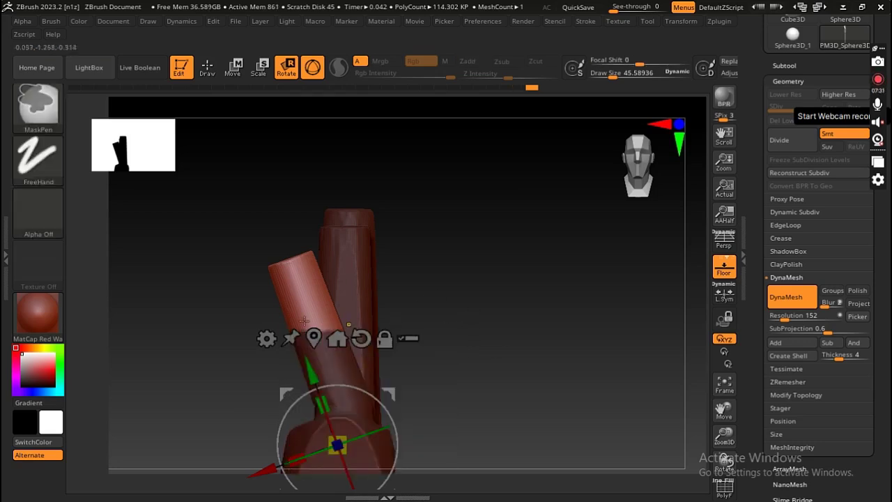
{"action": "mouse_move", "coordinate": [269, 321]}
{"action": "left_mouse_down", "text": "ctrl"}
{"action": "mouse_move", "coordinate": [324, 341]}
{"action": "mouse_move", "coordinate": [358, 338]}
{"action": "left_mouse_up", "text": "ctrl"}
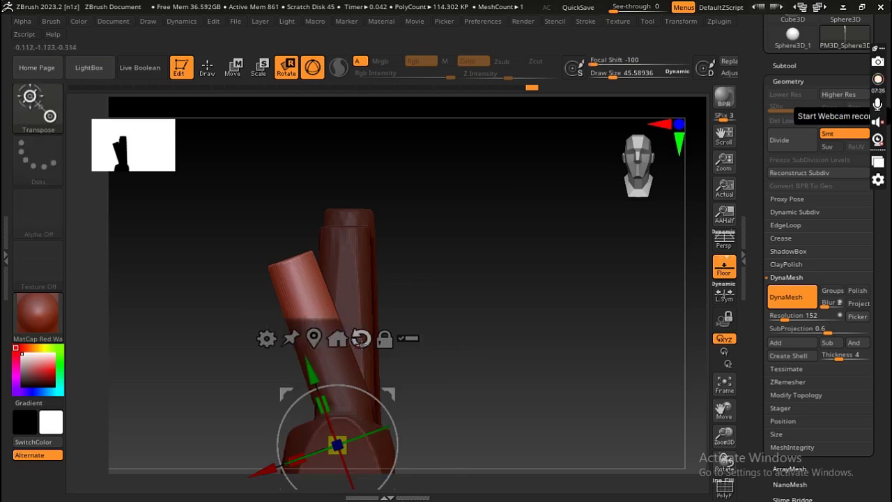
Step: Refine the mask and rotate the finger segment about 12 degrees counter-clockwise into place
{"action": "key", "text": "ctrl"}
{"action": "left_click_drag", "start_coordinate": [249, 308], "coordinate": [359, 347], "text": "ctrl"}
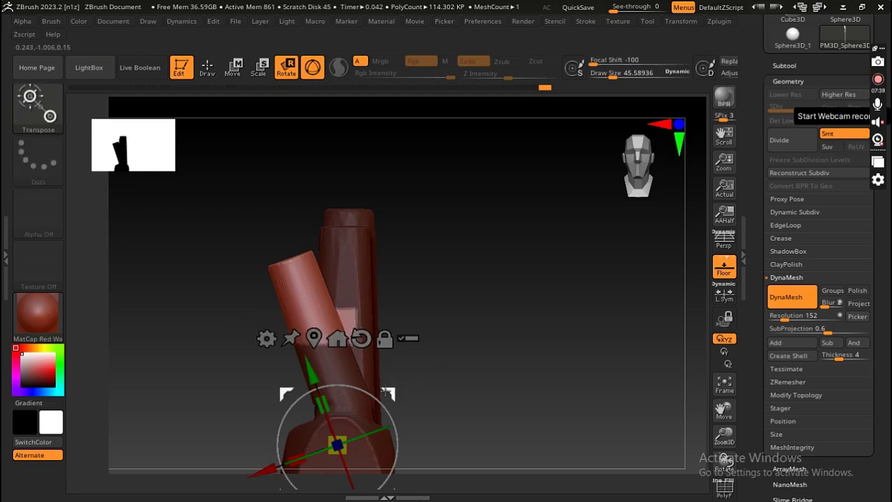
{"action": "left_click", "coordinate": [314, 339]}
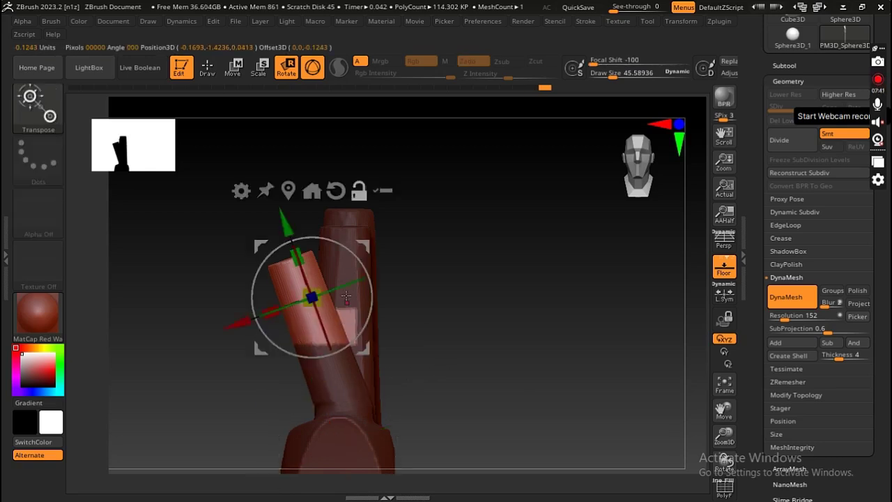
{"action": "left_click_drag", "start_coordinate": [330, 250], "coordinate": [421, 267]}
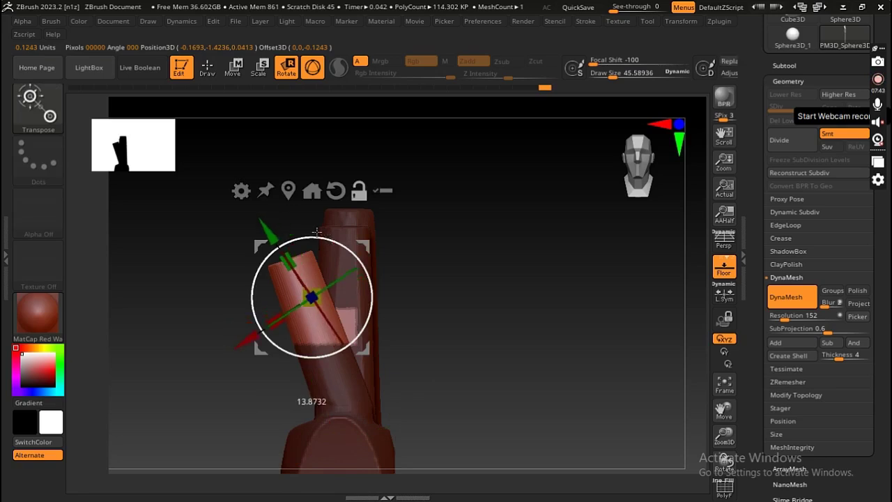
{"action": "key", "text": "ctrl"}
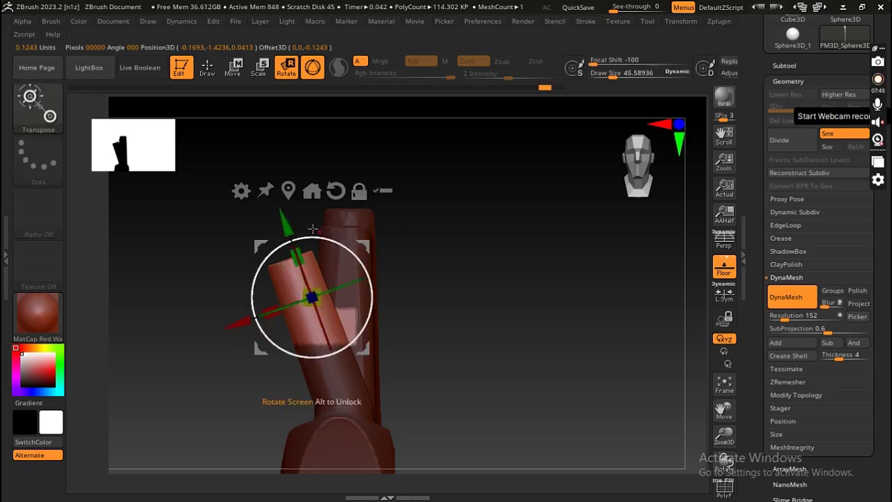
{"action": "mouse_move", "coordinate": [312, 233]}
{"action": "left_mouse_down"}
{"action": "mouse_move", "coordinate": [258, 235]}
{"action": "mouse_move", "coordinate": [251, 283]}
{"action": "left_mouse_up"}
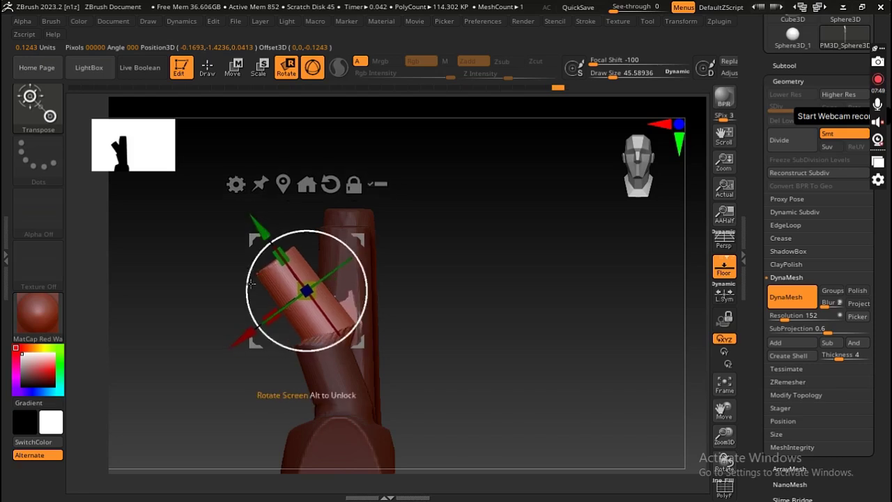
{"action": "left_click_drag", "start_coordinate": [247, 334], "coordinate": [238, 325]}
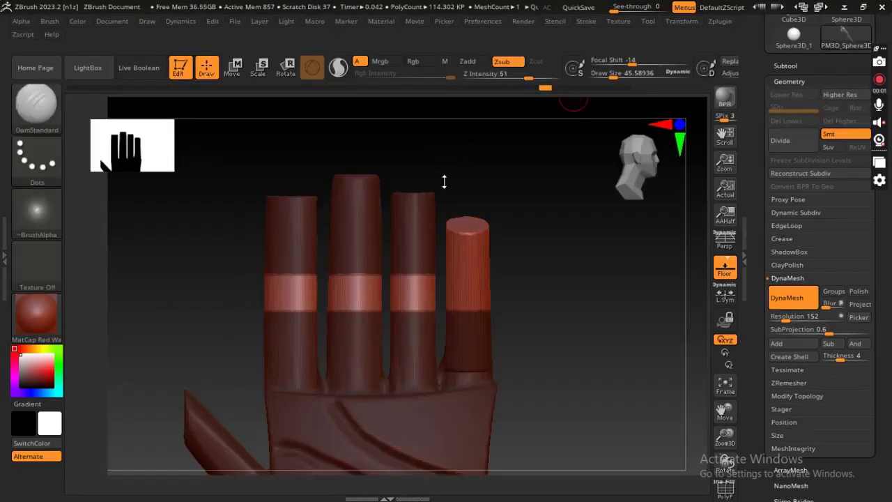
Step: Switch the mask stroke to rectangle and mask the three larger fingers
{"action": "key", "text": "ctrl"}
{"action": "left_click_drag", "start_coordinate": [418, 237], "coordinate": [426, 159], "text": "ctrl"}
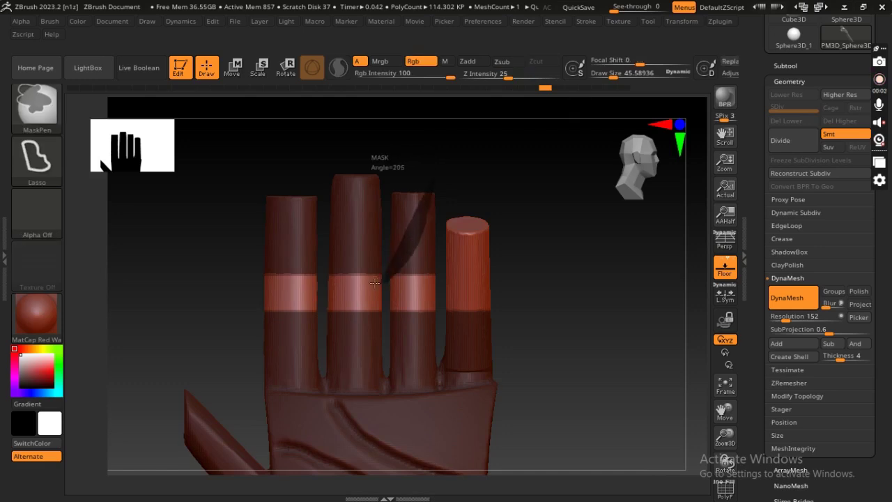
{"action": "left_click", "coordinate": [39, 161]}
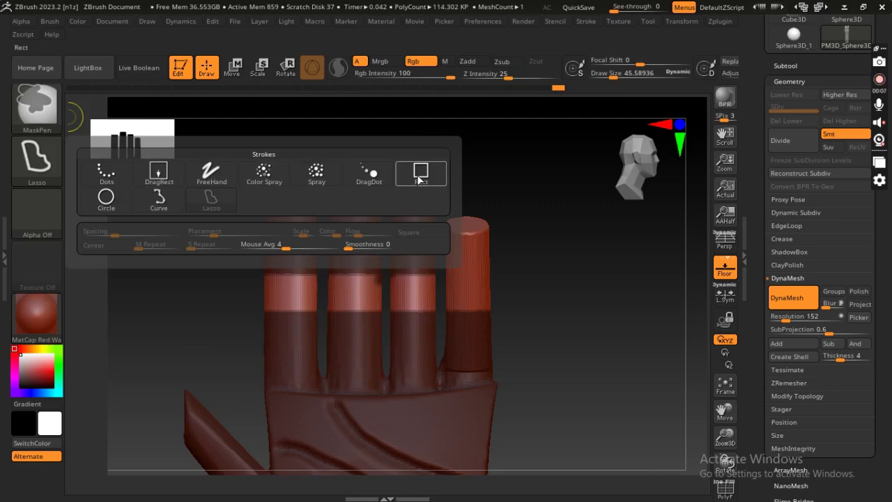
{"action": "left_click", "coordinate": [422, 172]}
{"action": "mouse_move", "coordinate": [439, 160]}
{"action": "left_mouse_down", "text": "ctrl"}
{"action": "mouse_move", "coordinate": [364, 319]}
{"action": "mouse_move", "coordinate": [255, 332]}
{"action": "mouse_move", "coordinate": [564, 247]}
{"action": "mouse_move", "coordinate": [522, 260]}
{"action": "left_mouse_up", "text": "ctrl"}
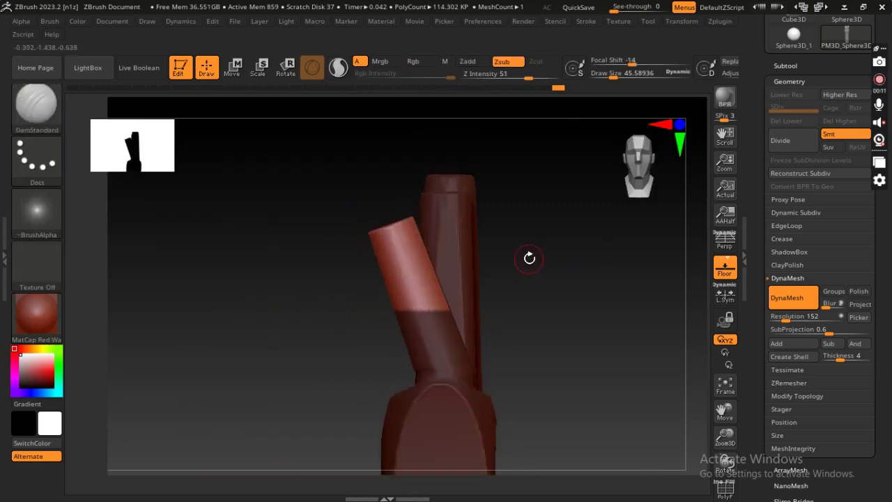
Step: Rotate the raised little finger segment counter-clockwise and nudge it up and left with the gizmo
{"action": "key", "text": "w"}
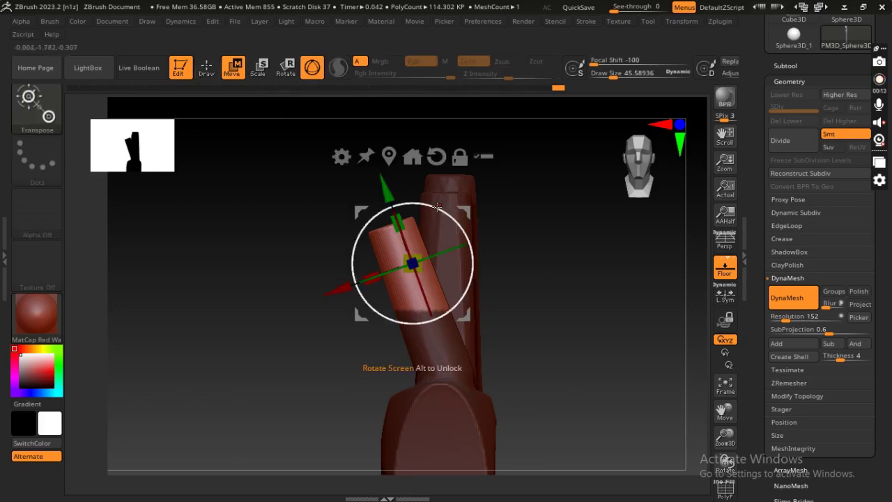
{"action": "left_click_drag", "start_coordinate": [440, 207], "coordinate": [422, 203]}
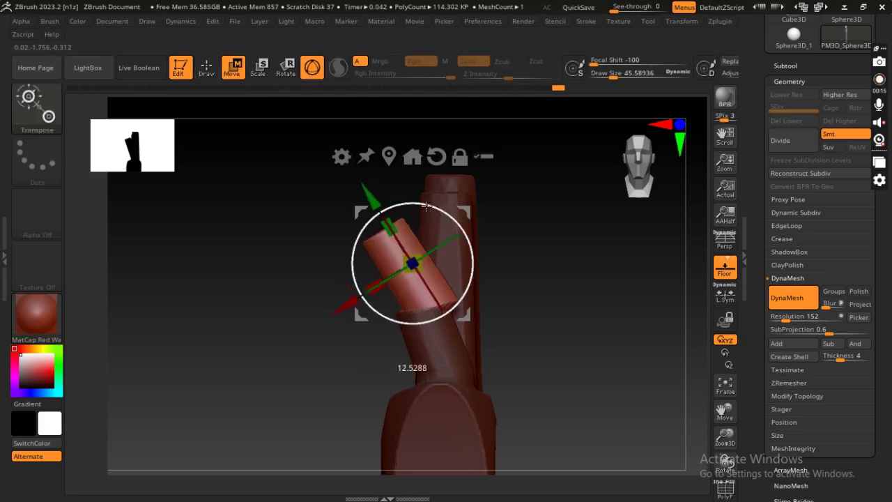
{"action": "left_click_drag", "start_coordinate": [345, 309], "coordinate": [335, 311]}
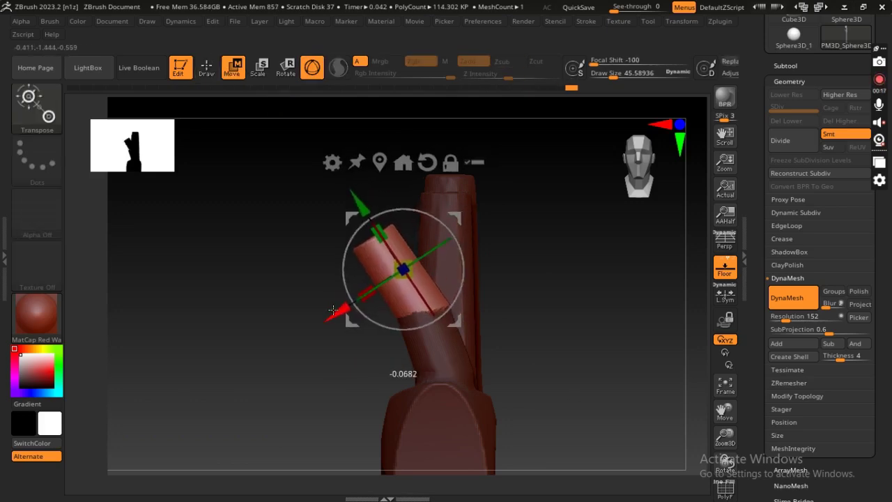
{"action": "left_click_drag", "start_coordinate": [358, 198], "coordinate": [353, 194]}
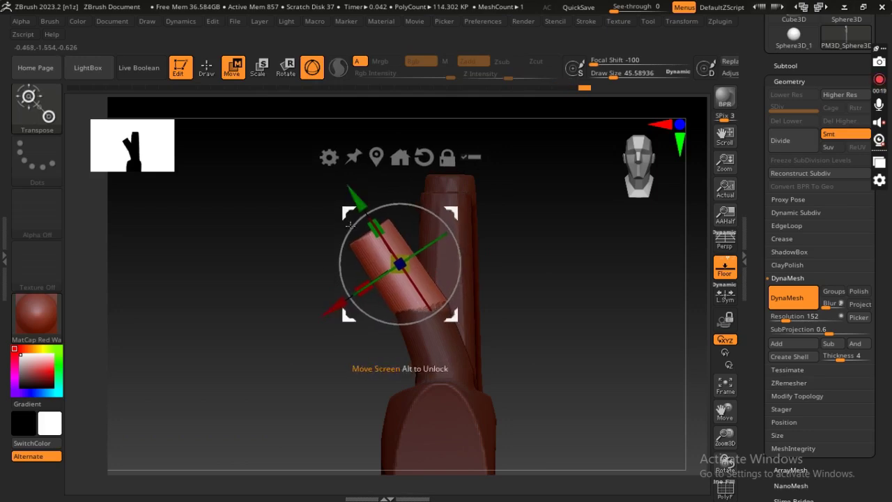
{"action": "left_click_drag", "start_coordinate": [333, 307], "coordinate": [339, 314]}
{"action": "mouse_move", "coordinate": [509, 308]}
{"action": "left_mouse_down"}
{"action": "mouse_move", "coordinate": [579, 305]}
{"action": "mouse_move", "coordinate": [522, 303]}
{"action": "mouse_move", "coordinate": [583, 299]}
{"action": "mouse_move", "coordinate": [599, 283]}
{"action": "left_mouse_up"}
Step: Flatten the finger segment's angle, then clear the mask and return to Draw mode
{"action": "key", "text": "ctrl"}
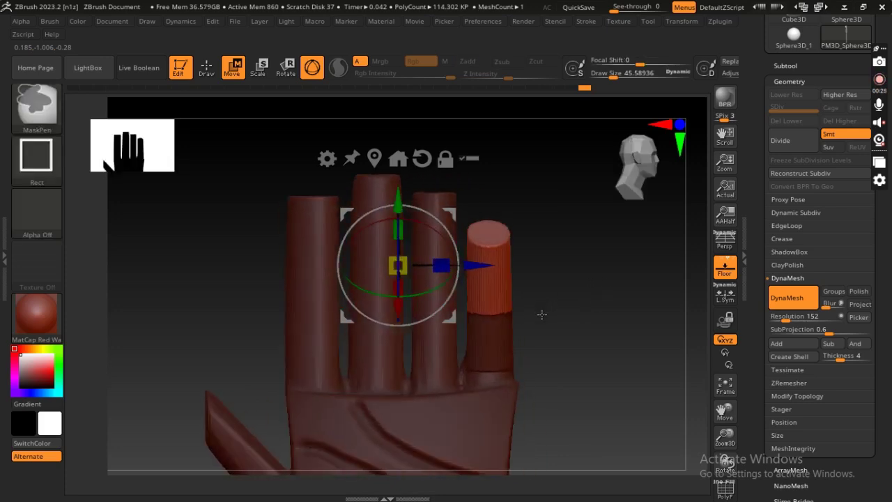
{"action": "mouse_move", "coordinate": [516, 318]}
{"action": "left_mouse_down", "text": "ctrl"}
{"action": "mouse_move", "coordinate": [468, 290]}
{"action": "mouse_move", "coordinate": [527, 289]}
{"action": "mouse_move", "coordinate": [499, 303]}
{"action": "left_mouse_up", "text": "ctrl"}
{"action": "mouse_move", "coordinate": [366, 210]}
{"action": "left_mouse_down"}
{"action": "mouse_move", "coordinate": [336, 216]}
{"action": "mouse_move", "coordinate": [328, 202]}
{"action": "left_mouse_up"}
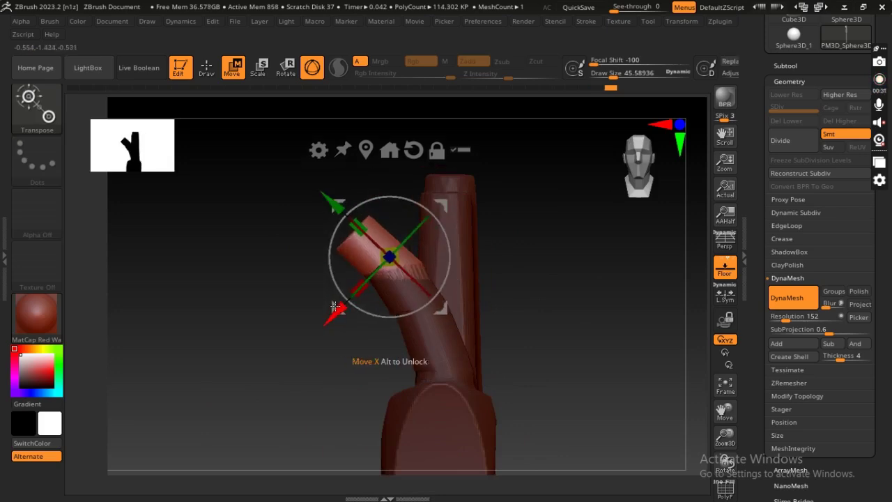
{"action": "left_click_drag", "start_coordinate": [339, 309], "coordinate": [334, 310]}
{"action": "left_click_drag", "start_coordinate": [334, 211], "coordinate": [327, 211]}
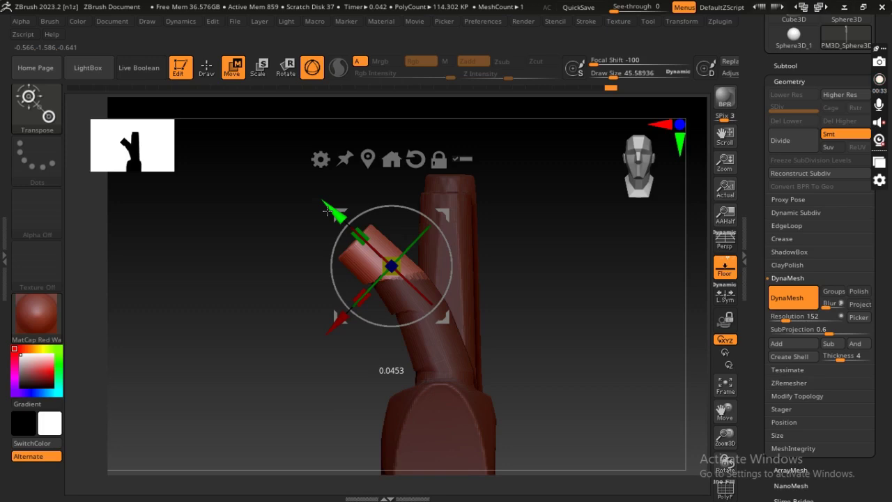
{"action": "left_click", "coordinate": [215, 237], "text": "ctrl"}
{"action": "key", "text": "q"}
{"action": "left_click_drag", "start_coordinate": [230, 293], "coordinate": [303, 288]}
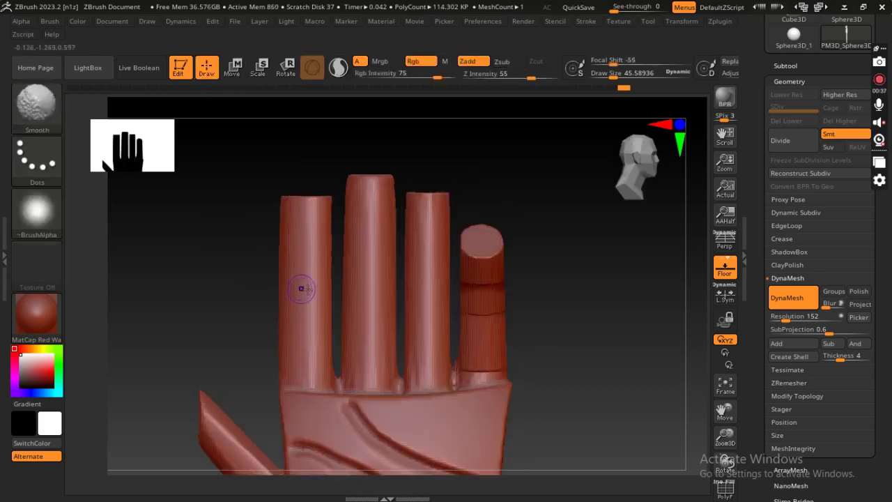
Step: Inspect the bent little finger from several angles, then filter the brush library to P brushes
{"action": "mouse_move", "coordinate": [556, 309]}
{"action": "left_mouse_down"}
{"action": "mouse_move", "coordinate": [574, 295]}
{"action": "mouse_move", "coordinate": [567, 301]}
{"action": "left_mouse_up"}
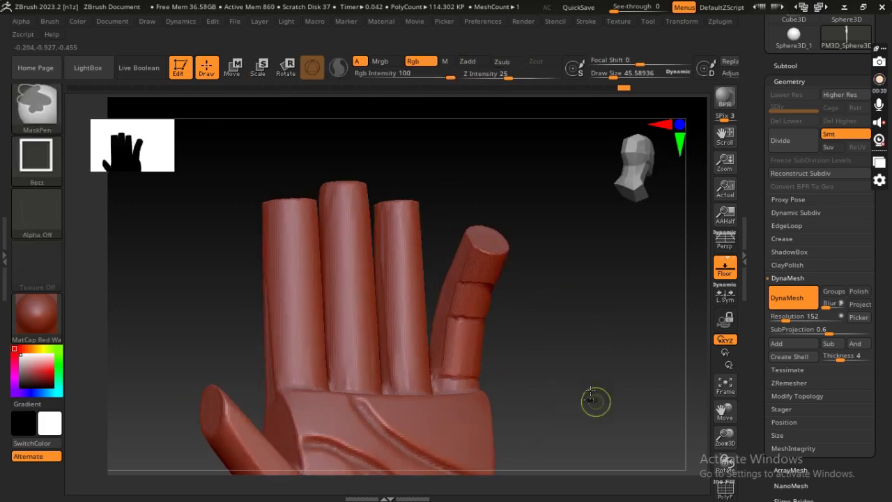
{"action": "mouse_move", "coordinate": [593, 402]}
{"action": "left_mouse_down"}
{"action": "mouse_move", "coordinate": [532, 351]}
{"action": "mouse_move", "coordinate": [576, 319]}
{"action": "left_mouse_up"}
{"action": "right_click_drag", "start_coordinate": [575, 318], "coordinate": [563, 439], "text": "ctrl"}
{"action": "left_click_drag", "start_coordinate": [564, 439], "coordinate": [537, 285]}
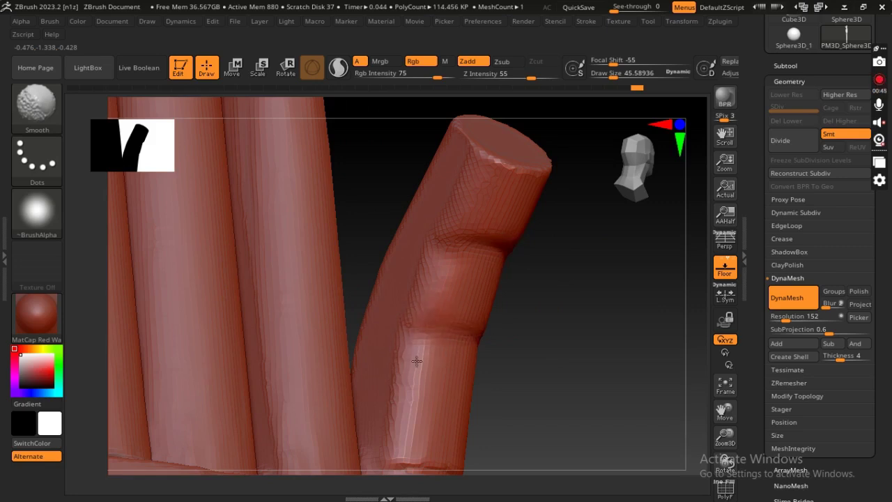
{"action": "mouse_move", "coordinate": [416, 469]}
{"action": "left_mouse_down"}
{"action": "mouse_move", "coordinate": [553, 265]}
{"action": "mouse_move", "coordinate": [376, 355]}
{"action": "left_mouse_up"}
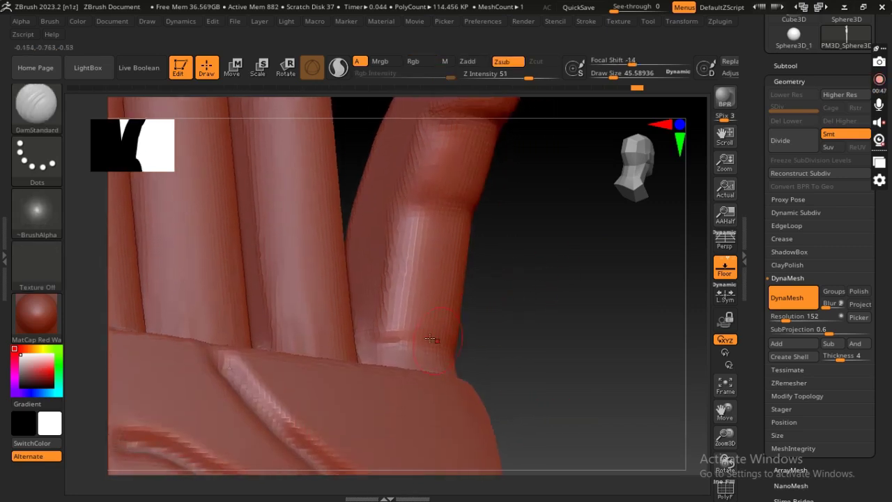
{"action": "mouse_move", "coordinate": [488, 387]}
{"action": "left_mouse_down"}
{"action": "mouse_move", "coordinate": [412, 380]}
{"action": "mouse_move", "coordinate": [500, 325]}
{"action": "mouse_move", "coordinate": [526, 241]}
{"action": "mouse_move", "coordinate": [539, 282]}
{"action": "mouse_move", "coordinate": [523, 314]}
{"action": "left_mouse_up"}
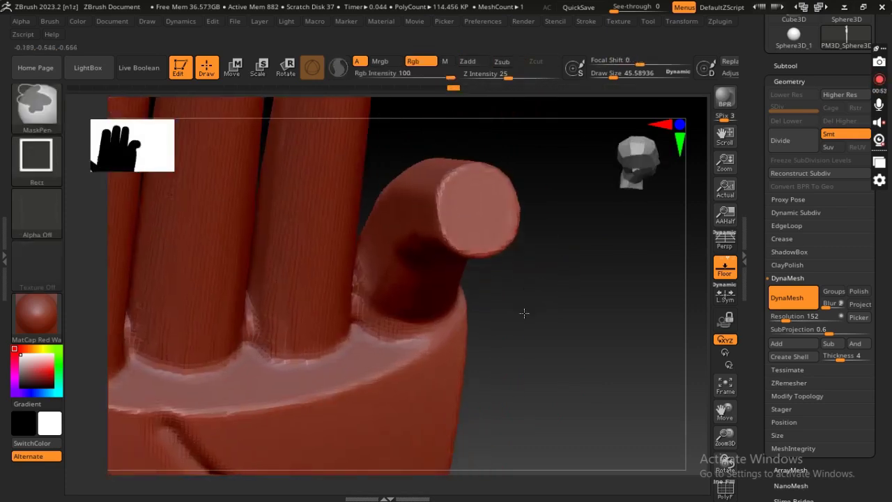
{"action": "key", "text": "b"}
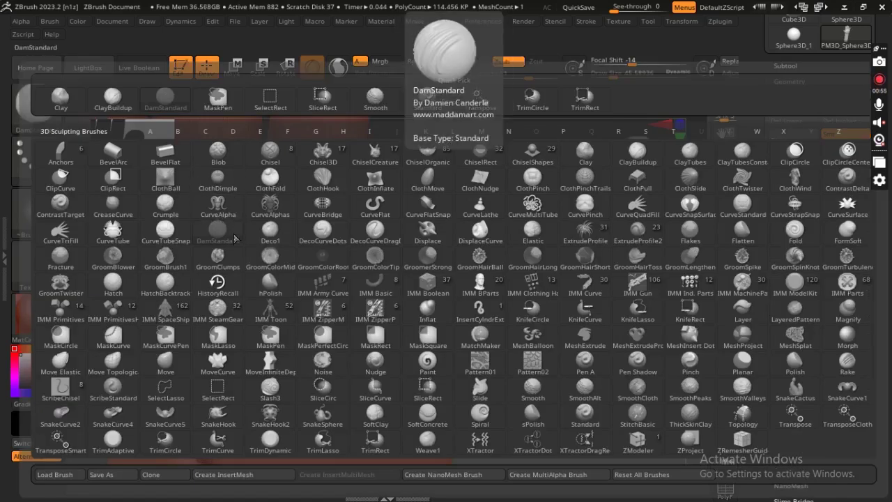
{"action": "key", "text": "p"}
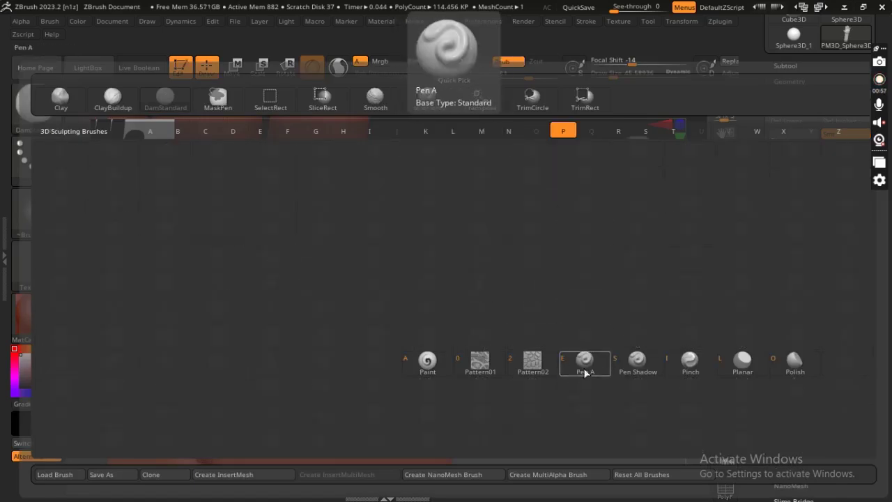
Step: Select the Pinch brush from the P-filtered brush library
{"action": "left_click", "coordinate": [428, 366]}
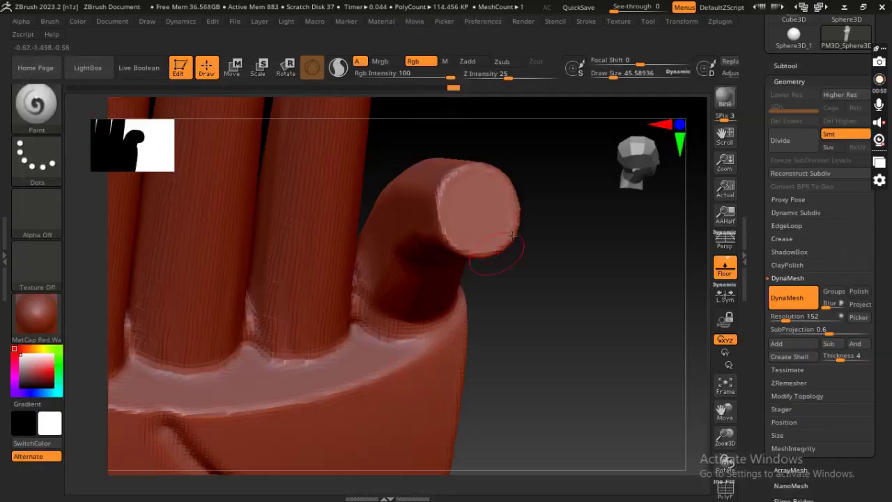
{"action": "left_click", "coordinate": [32, 112]}
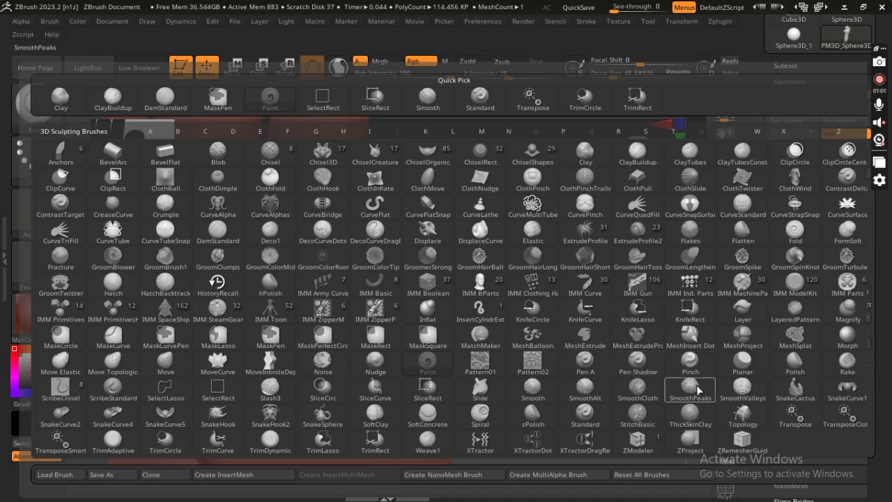
{"action": "key", "text": "p"}
{"action": "left_click", "coordinate": [690, 361]}
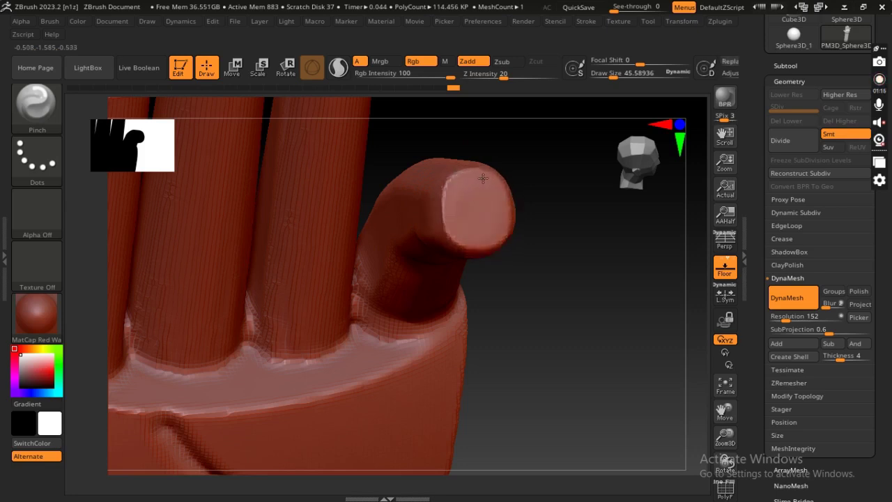
Step: Raise the Pinch draw size to 84.28 and flatten the little fingertip
{"action": "key", "text": "space"}
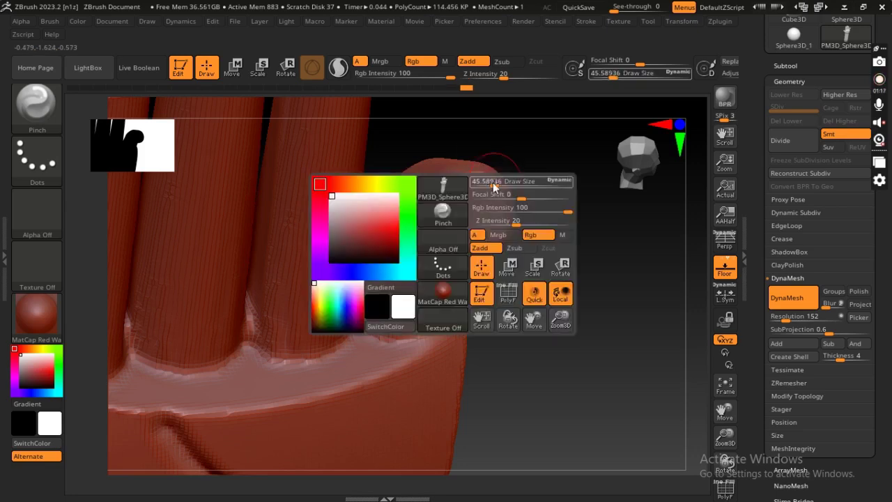
{"action": "left_click_drag", "start_coordinate": [491, 187], "coordinate": [493, 177]}
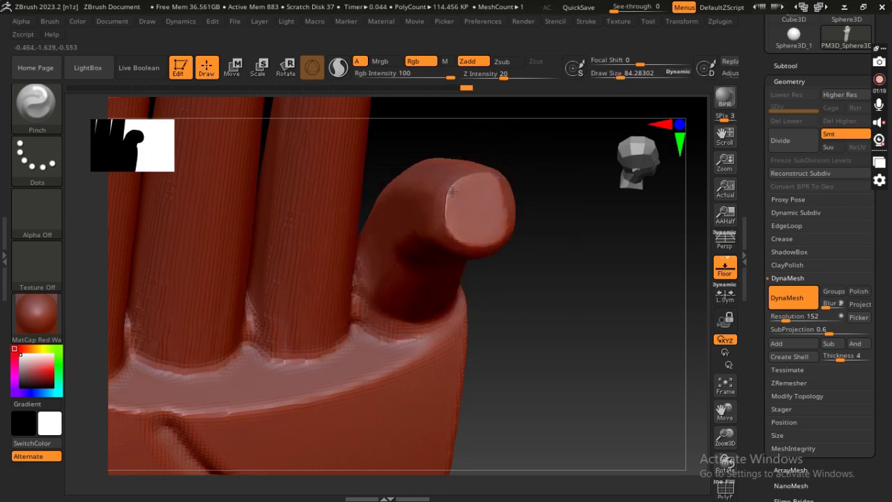
{"action": "mouse_move", "coordinate": [490, 230]}
{"action": "left_mouse_down"}
{"action": "mouse_move", "coordinate": [474, 205]}
{"action": "mouse_move", "coordinate": [467, 209]}
{"action": "left_mouse_up"}
{"action": "mouse_move", "coordinate": [530, 231]}
{"action": "left_mouse_down"}
{"action": "mouse_move", "coordinate": [522, 238]}
{"action": "mouse_move", "coordinate": [514, 180]}
{"action": "left_mouse_up"}
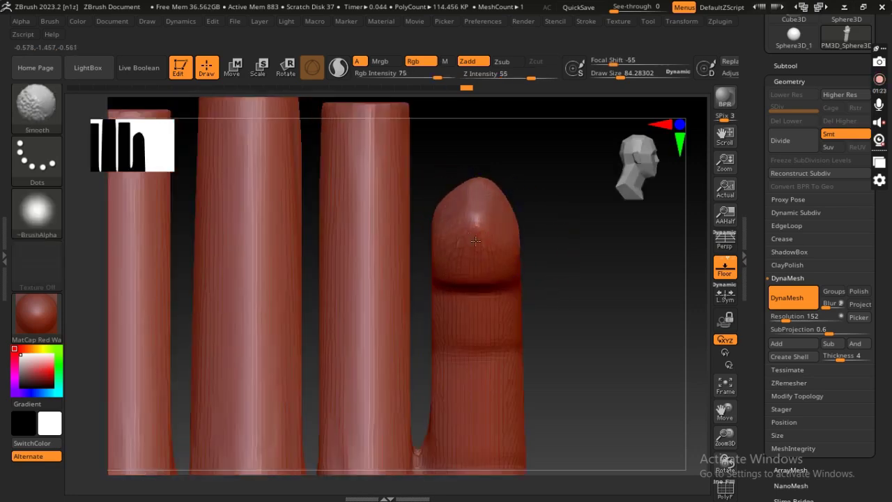
{"action": "mouse_move", "coordinate": [540, 226]}
{"action": "left_mouse_down"}
{"action": "mouse_move", "coordinate": [567, 216]}
{"action": "mouse_move", "coordinate": [560, 249]}
{"action": "left_mouse_up"}
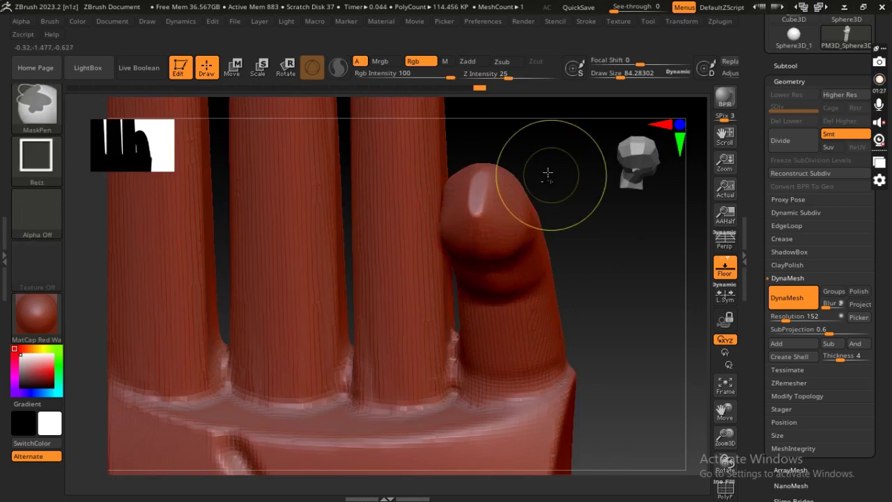
{"action": "mouse_move", "coordinate": [562, 169]}
{"action": "left_mouse_down"}
{"action": "mouse_move", "coordinate": [564, 223]}
{"action": "mouse_move", "coordinate": [564, 210]}
{"action": "mouse_move", "coordinate": [536, 206]}
{"action": "left_mouse_up"}
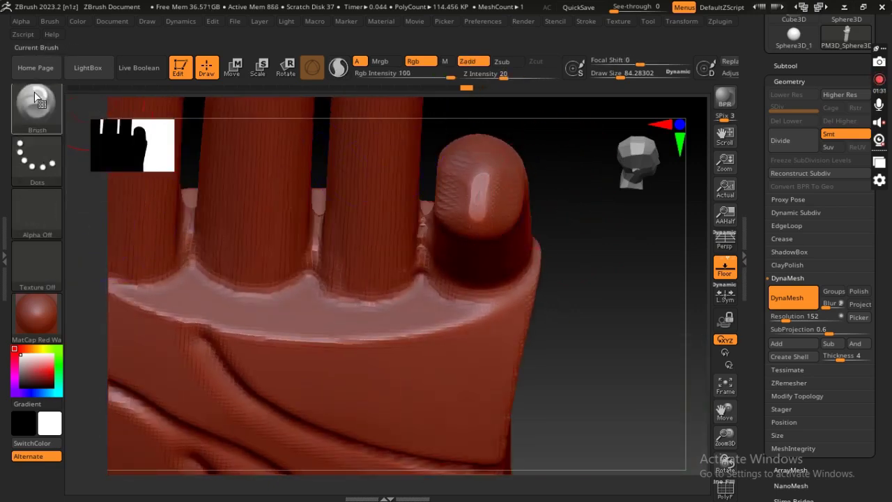
Step: Pinch a nail shape onto the fingertip with the DragRect stroke, then restore FreeHand
{"action": "left_click", "coordinate": [37, 160]}
{"action": "left_click", "coordinate": [228, 171]}
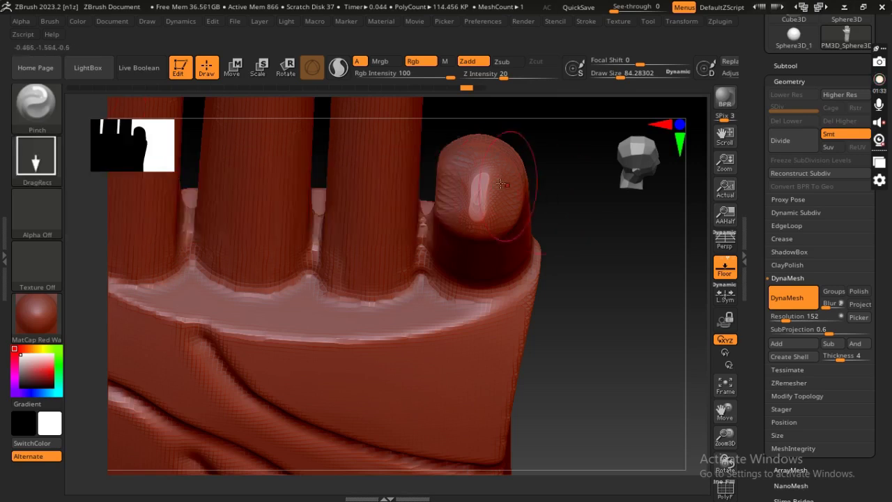
{"action": "left_click_drag", "start_coordinate": [500, 183], "coordinate": [476, 191]}
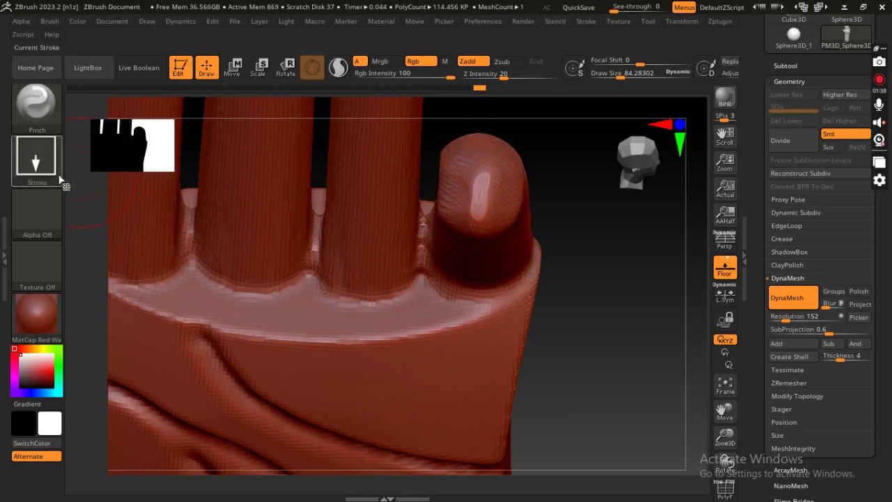
{"action": "left_click", "coordinate": [39, 163]}
{"action": "left_click", "coordinate": [51, 170]}
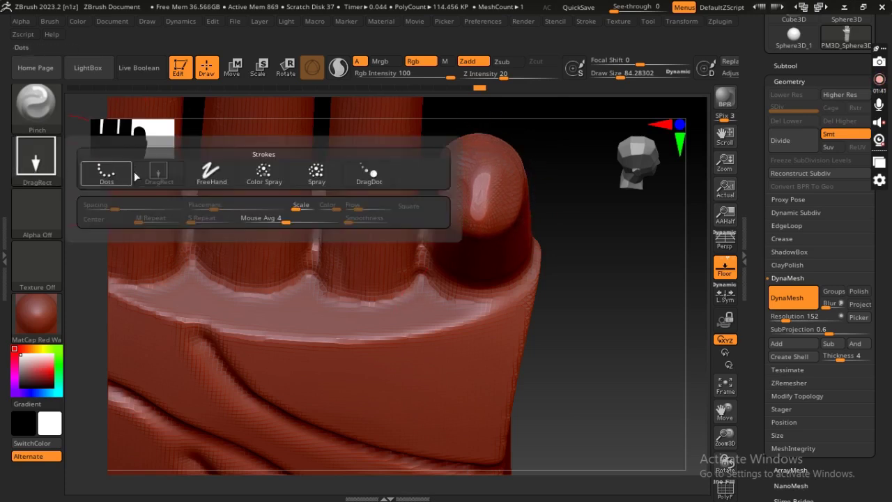
{"action": "left_click", "coordinate": [211, 171]}
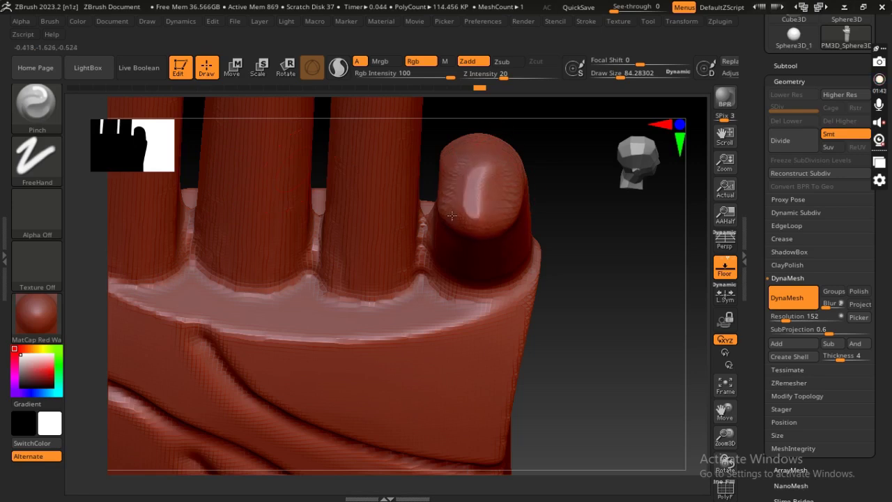
Step: Smooth the fingertip surface and inspect the upright fingers up close
{"action": "mouse_move", "coordinate": [572, 253]}
{"action": "left_mouse_down"}
{"action": "mouse_move", "coordinate": [612, 209]}
{"action": "mouse_move", "coordinate": [602, 193]}
{"action": "left_mouse_up"}
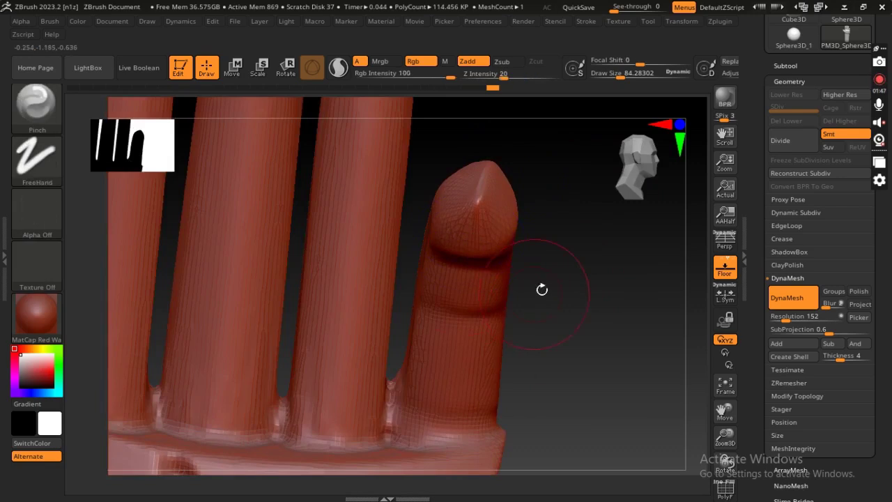
{"action": "mouse_move", "coordinate": [613, 328]}
{"action": "left_mouse_down"}
{"action": "mouse_move", "coordinate": [599, 356]}
{"action": "mouse_move", "coordinate": [518, 418]}
{"action": "mouse_move", "coordinate": [476, 257]}
{"action": "mouse_move", "coordinate": [476, 209]}
{"action": "mouse_move", "coordinate": [502, 291]}
{"action": "mouse_move", "coordinate": [446, 327]}
{"action": "mouse_move", "coordinate": [482, 307]}
{"action": "mouse_move", "coordinate": [394, 279]}
{"action": "mouse_move", "coordinate": [425, 188]}
{"action": "mouse_move", "coordinate": [419, 379]}
{"action": "left_mouse_up"}
{"action": "left_click_drag", "start_coordinate": [456, 318], "coordinate": [406, 235]}
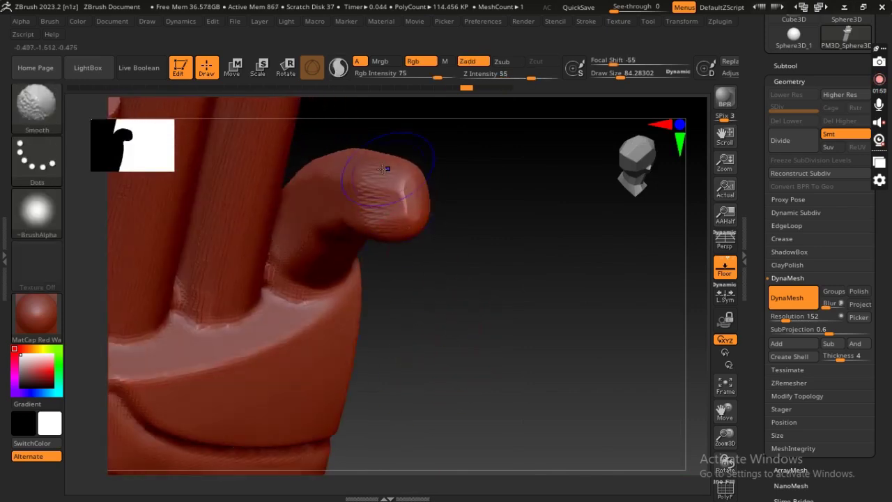
{"action": "left_click_drag", "start_coordinate": [404, 203], "coordinate": [403, 180], "text": "shift"}
{"action": "right_click_drag", "start_coordinate": [514, 274], "coordinate": [442, 218]}
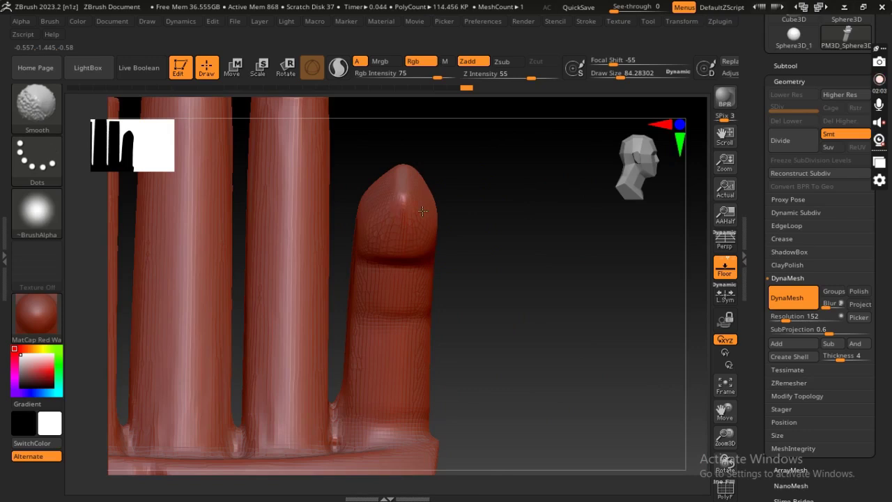
{"action": "mouse_move", "coordinate": [382, 217]}
{"action": "right_mouse_down"}
{"action": "mouse_move", "coordinate": [479, 235]}
{"action": "mouse_move", "coordinate": [480, 321]}
{"action": "mouse_move", "coordinate": [410, 156]}
{"action": "right_mouse_up"}
Step: Try the Dots and DragDot strokes with Alpha 01, then return the stroke to FreeHand
{"action": "right_click_drag", "start_coordinate": [509, 269], "coordinate": [518, 209]}
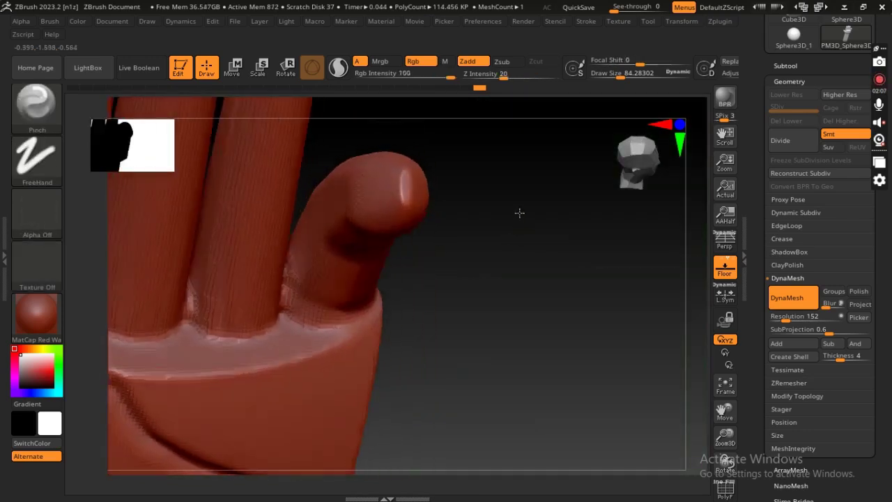
{"action": "left_click", "coordinate": [50, 120]}
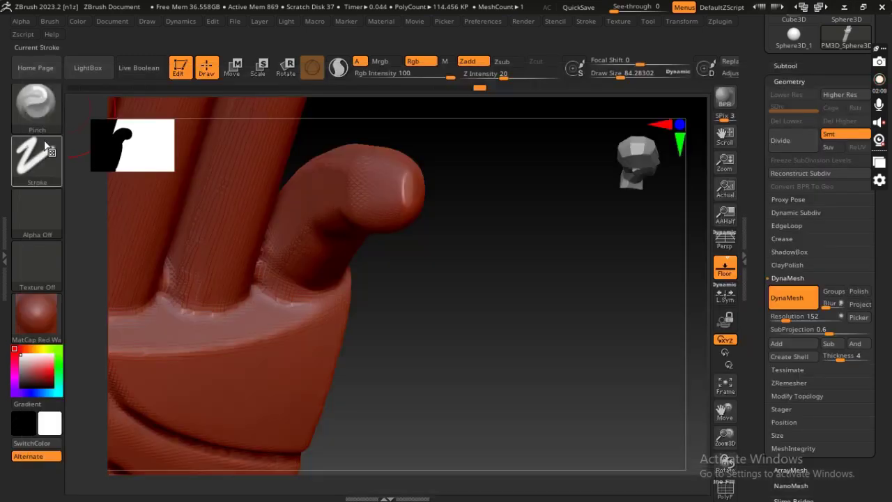
{"action": "left_click", "coordinate": [37, 159]}
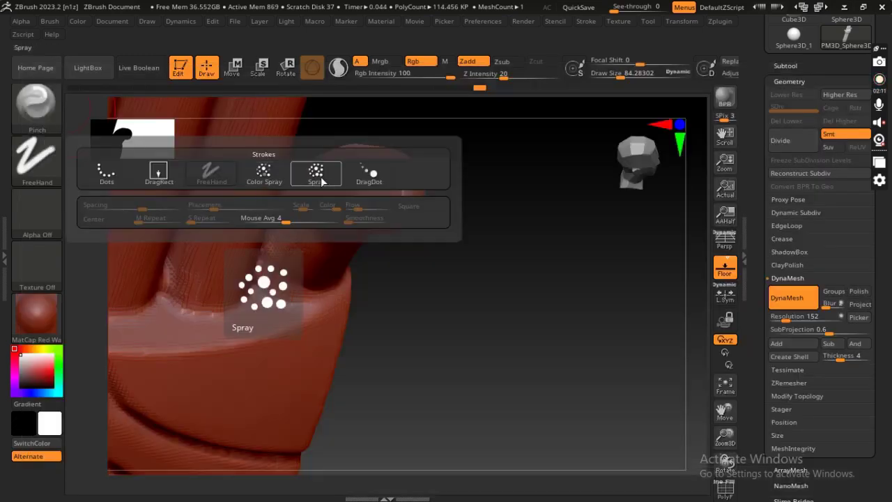
{"action": "left_click", "coordinate": [106, 179]}
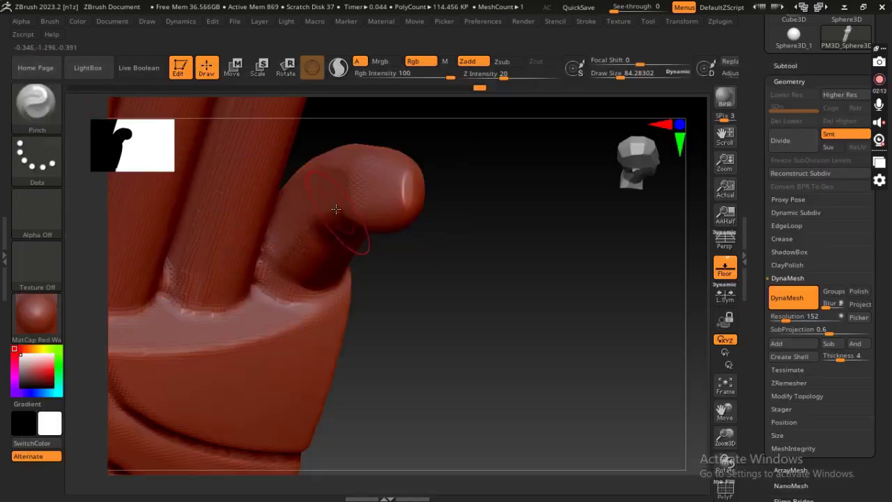
{"action": "left_click", "coordinate": [29, 160]}
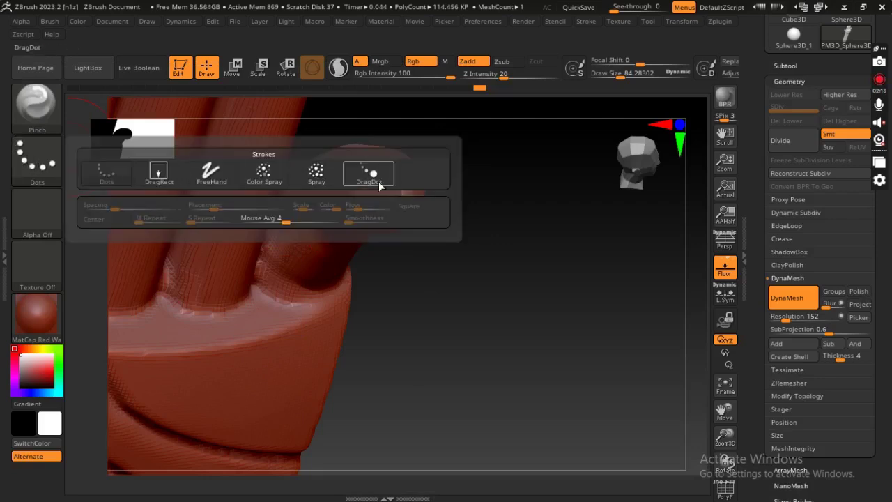
{"action": "left_click", "coordinate": [379, 181]}
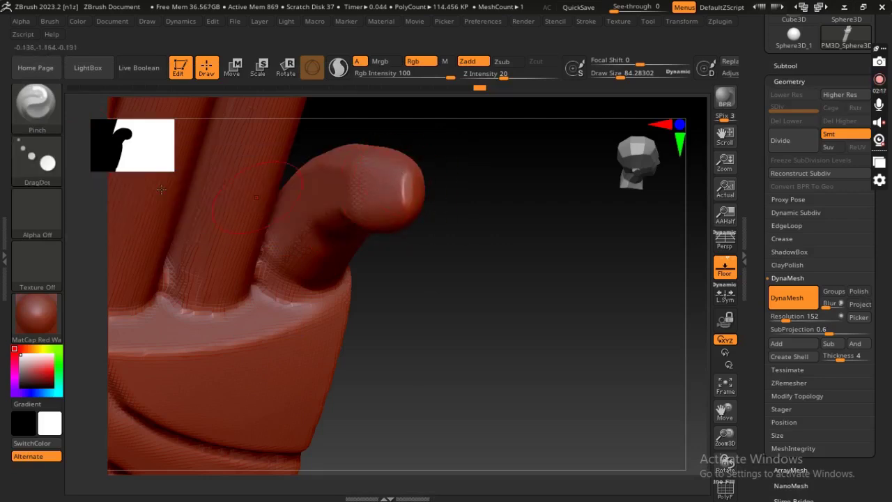
{"action": "left_click", "coordinate": [34, 216]}
{"action": "left_click", "coordinate": [158, 225]}
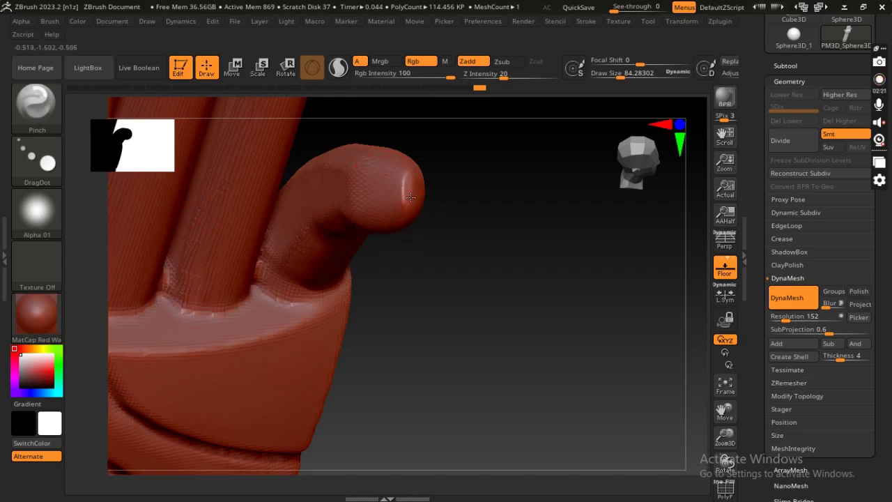
{"action": "left_click", "coordinate": [31, 162]}
{"action": "left_click", "coordinate": [369, 179]}
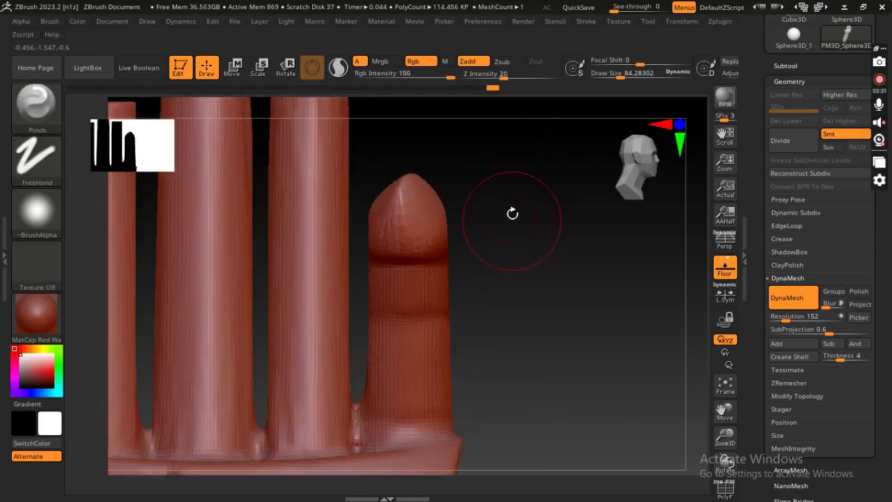
Step: Slice off the little finger's tip with TrimRect rectangles
{"action": "key", "text": "ctrl"}
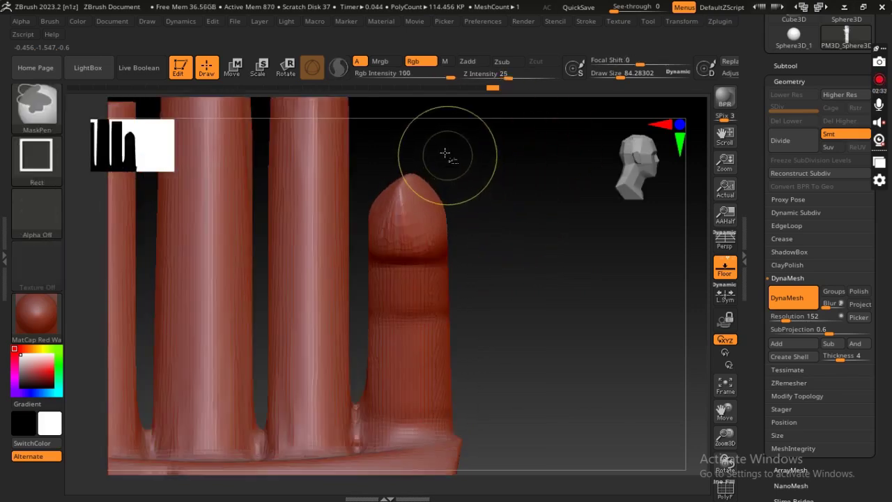
{"action": "key", "text": "ctrl+shift"}
{"action": "left_click_drag", "start_coordinate": [381, 192], "coordinate": [381, 191], "text": "ctrl+shift"}
{"action": "mouse_move", "coordinate": [479, 193]}
{"action": "left_mouse_down"}
{"action": "mouse_move", "coordinate": [472, 255]}
{"action": "mouse_move", "coordinate": [488, 251]}
{"action": "mouse_move", "coordinate": [481, 151]}
{"action": "mouse_move", "coordinate": [500, 229]}
{"action": "mouse_move", "coordinate": [504, 197]}
{"action": "mouse_move", "coordinate": [486, 225]}
{"action": "mouse_move", "coordinate": [480, 150]}
{"action": "left_mouse_up"}
Step: Trim more off the little finger's tip with another TrimRect pass and check it from the side
{"action": "key", "text": "ctrl"}
{"action": "key", "text": "ctrl+shift"}
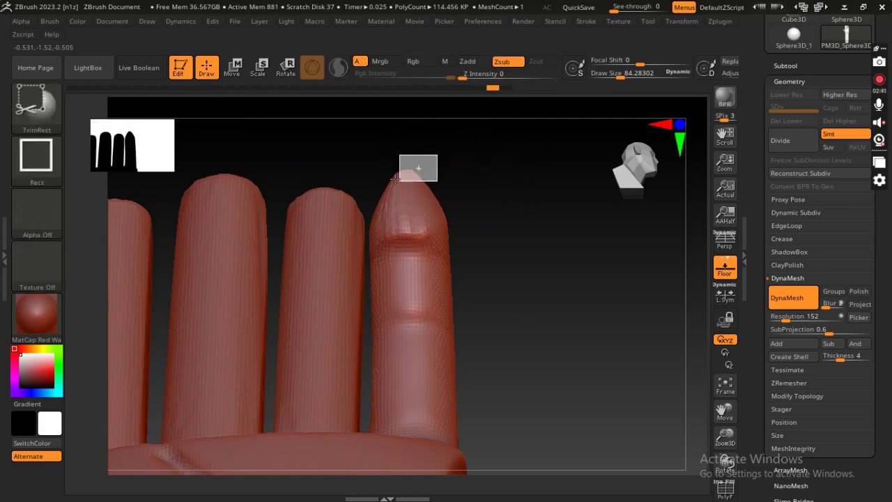
{"action": "left_click_drag", "start_coordinate": [370, 174], "coordinate": [373, 177]}
{"action": "mouse_move", "coordinate": [479, 225]}
{"action": "left_mouse_down"}
{"action": "mouse_move", "coordinate": [494, 355]}
{"action": "mouse_move", "coordinate": [502, 359]}
{"action": "left_mouse_up"}
{"action": "key", "text": "shift"}
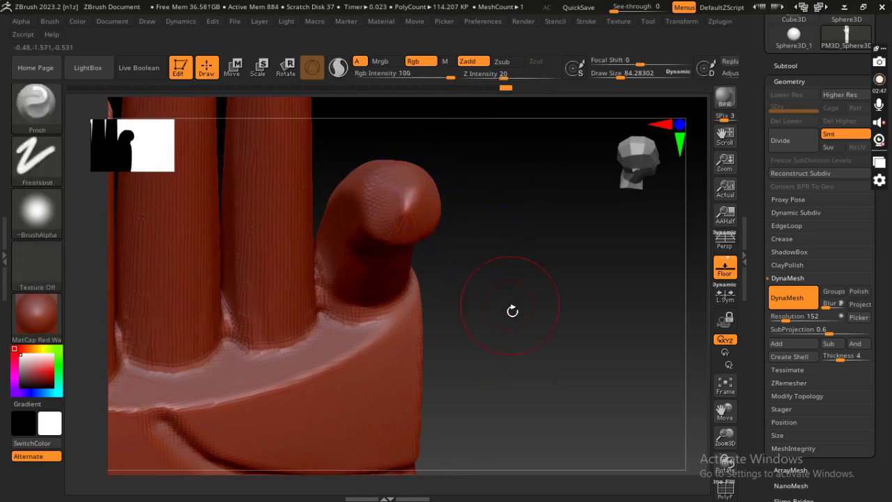
{"action": "left_click_drag", "start_coordinate": [513, 311], "coordinate": [504, 225]}
{"action": "key", "text": "ctrl"}
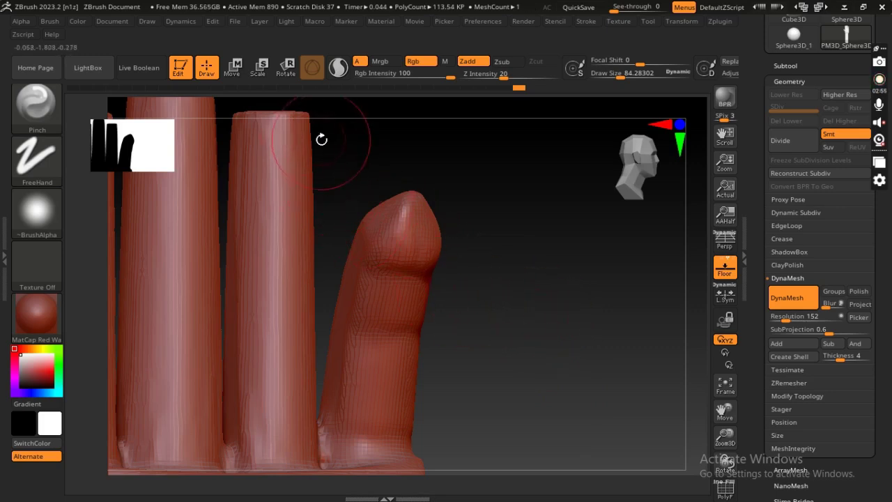
Step: Switch to ClayBuildup and smooth the little finger's tip from several angles
{"action": "key", "text": "b"}
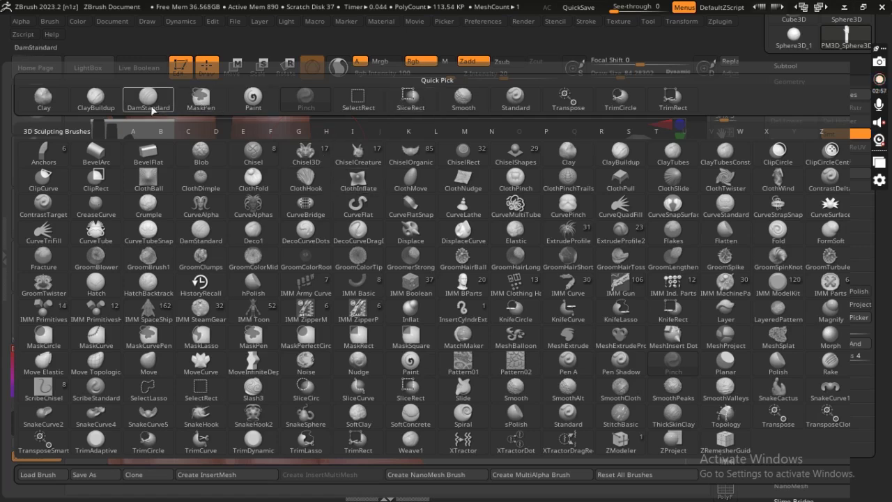
{"action": "left_click", "coordinate": [96, 109]}
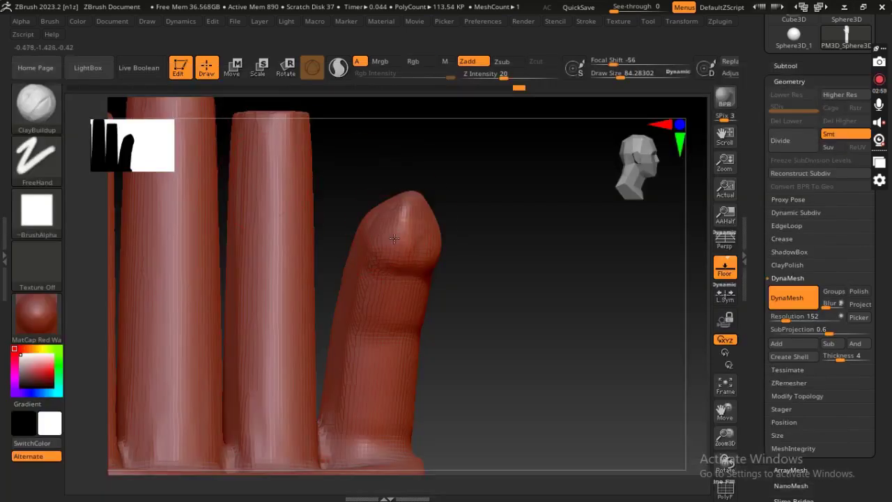
{"action": "key", "text": "shift"}
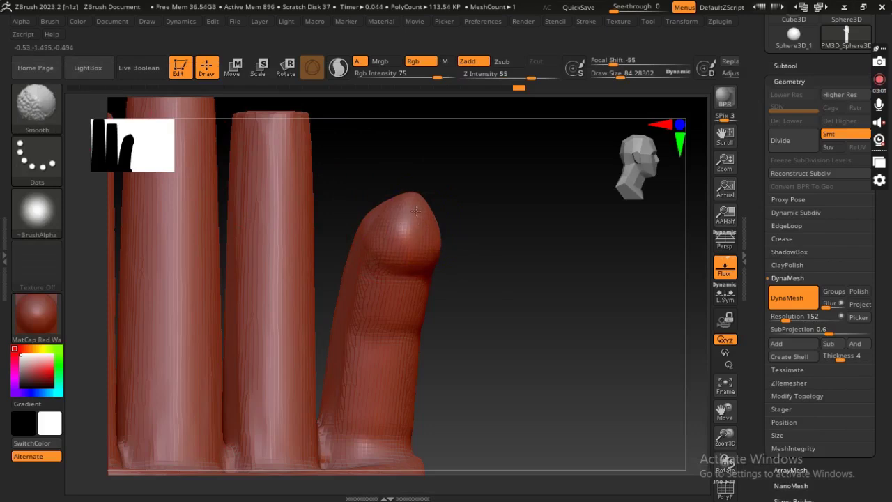
{"action": "mouse_move", "coordinate": [453, 237]}
{"action": "left_mouse_down"}
{"action": "mouse_move", "coordinate": [508, 273]}
{"action": "mouse_move", "coordinate": [446, 237]}
{"action": "left_mouse_up"}
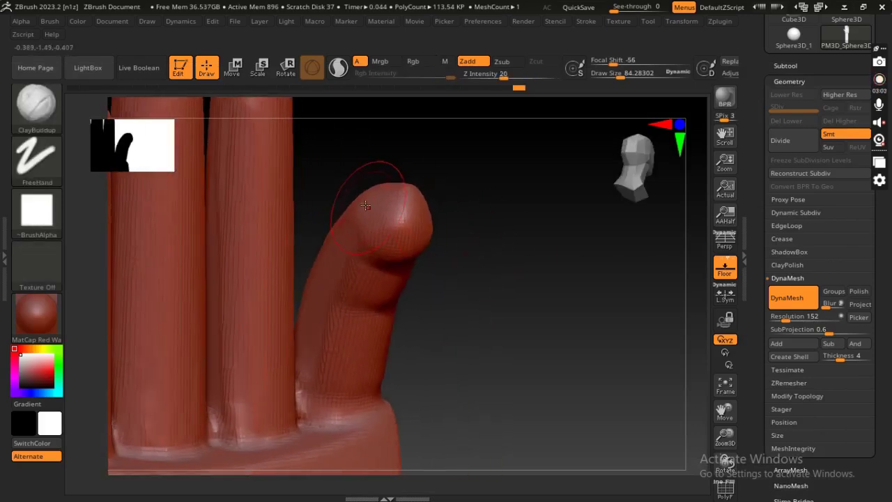
{"action": "key", "text": "shift"}
{"action": "mouse_move", "coordinate": [373, 221]}
{"action": "left_mouse_down"}
{"action": "mouse_move", "coordinate": [442, 265]}
{"action": "mouse_move", "coordinate": [433, 230]}
{"action": "left_mouse_up"}
{"action": "key", "text": "shift"}
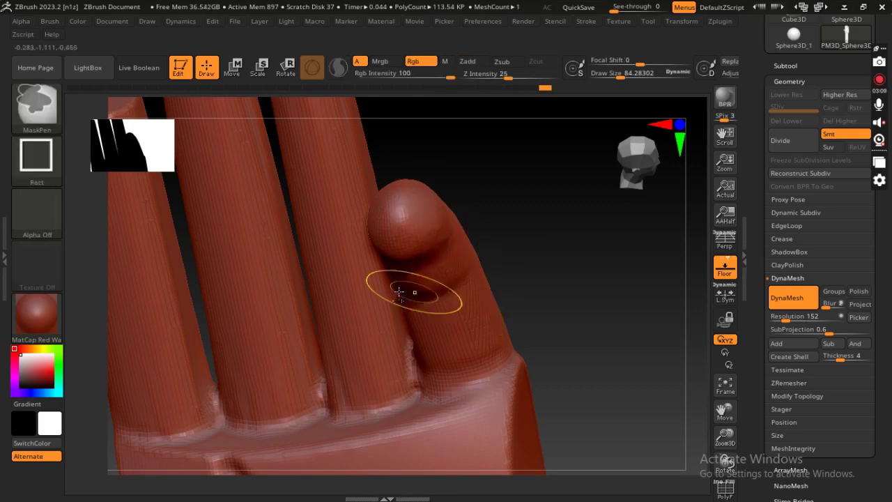
Step: Frame the hand and keep smoothing the fingertip, checking it from palm and side views
{"action": "key", "text": "f"}
{"action": "left_click_drag", "start_coordinate": [523, 209], "coordinate": [565, 261]}
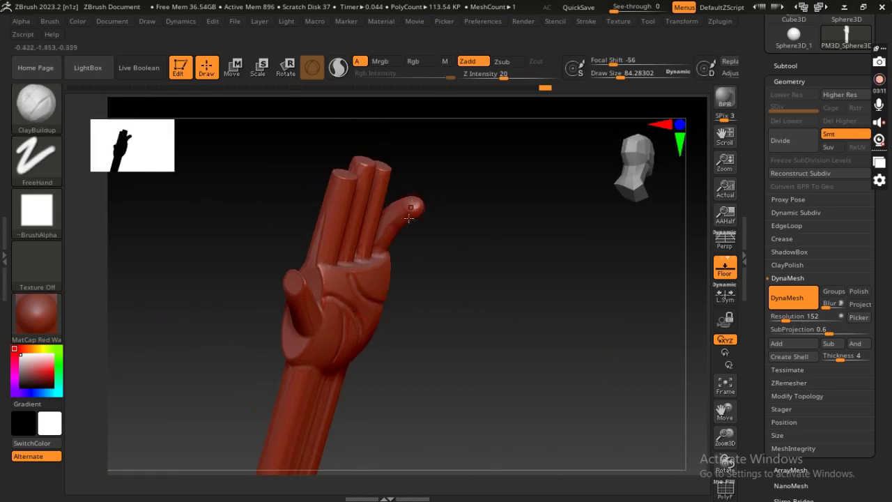
{"action": "right_click_drag", "start_coordinate": [545, 225], "coordinate": [472, 340], "text": "ctrl"}
{"action": "mouse_move", "coordinate": [472, 341]}
{"action": "left_mouse_down"}
{"action": "mouse_move", "coordinate": [510, 283]}
{"action": "mouse_move", "coordinate": [502, 237]}
{"action": "left_mouse_up"}
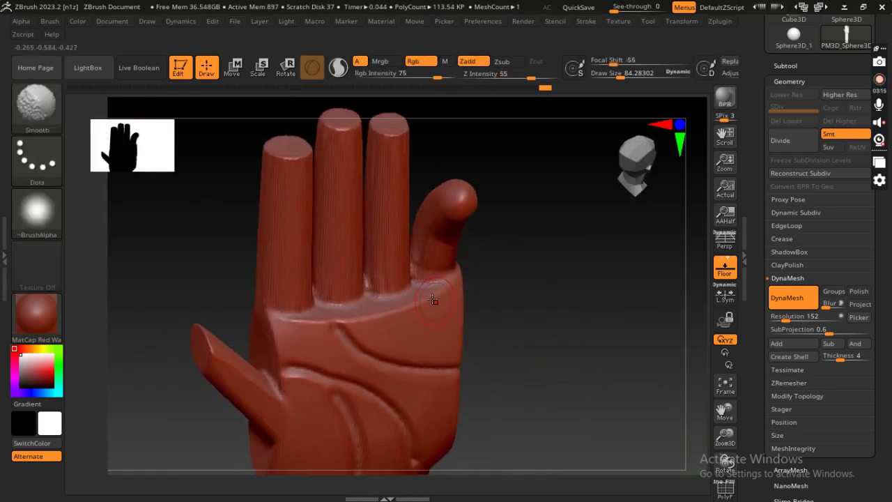
{"action": "key", "text": "shift"}
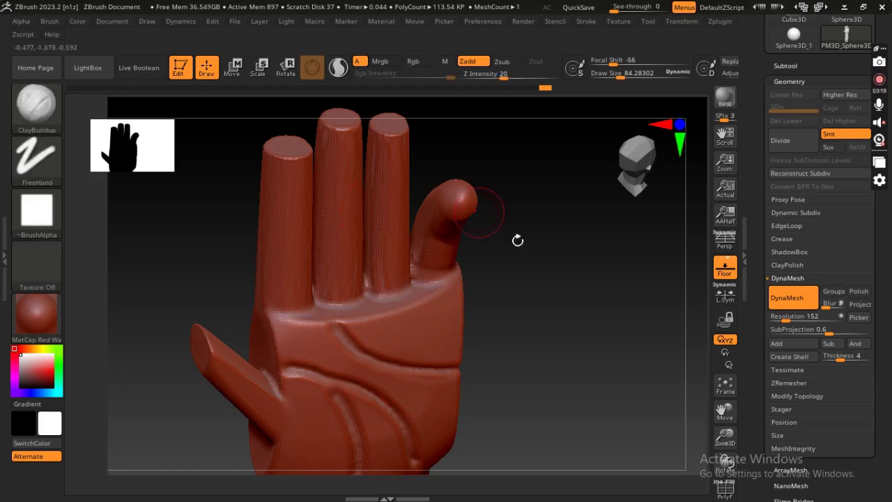
{"action": "mouse_move", "coordinate": [518, 239]}
{"action": "left_mouse_down"}
{"action": "mouse_move", "coordinate": [566, 277]}
{"action": "mouse_move", "coordinate": [387, 267]}
{"action": "left_mouse_up"}
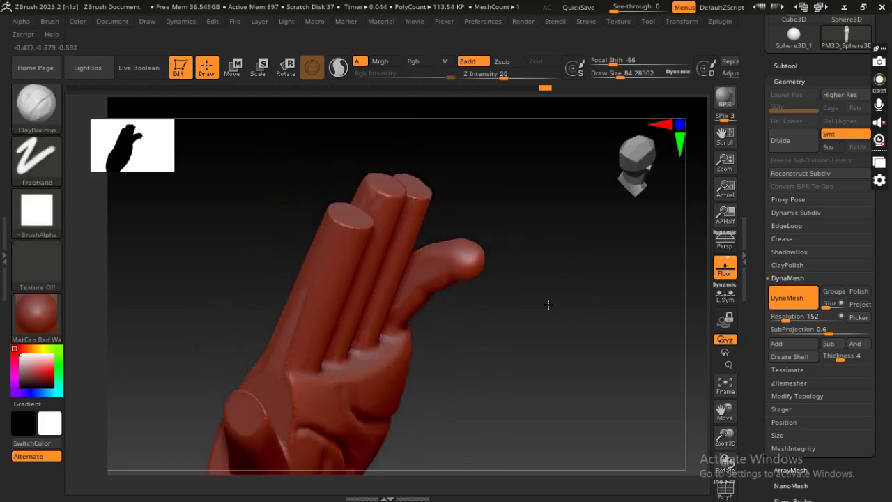
{"action": "mouse_move", "coordinate": [522, 294]}
{"action": "left_mouse_down"}
{"action": "mouse_move", "coordinate": [513, 272]}
{"action": "mouse_move", "coordinate": [482, 295]}
{"action": "mouse_move", "coordinate": [504, 256]}
{"action": "mouse_move", "coordinate": [525, 282]}
{"action": "mouse_move", "coordinate": [520, 255]}
{"action": "left_mouse_up"}
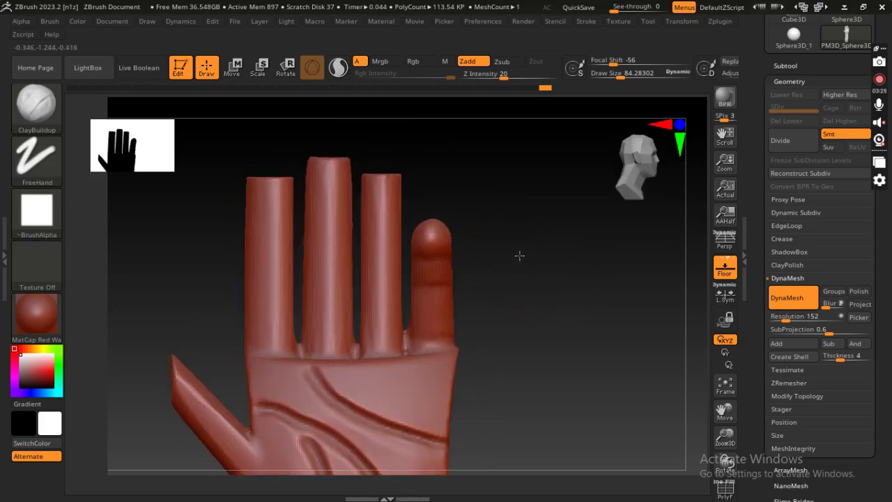
Step: Mask the little, index and middle fingers while keeping the ring finger unmasked
{"action": "key", "text": "ctrl"}
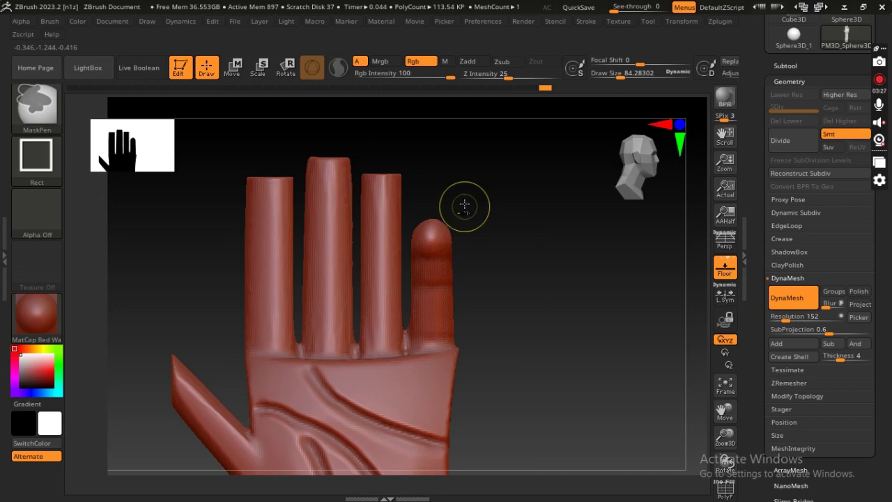
{"action": "left_click_drag", "start_coordinate": [483, 195], "coordinate": [403, 351], "text": "ctrl"}
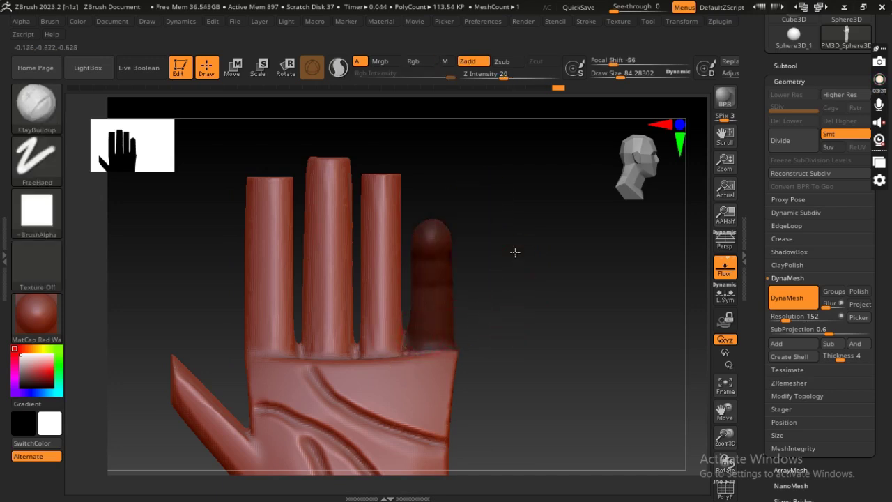
{"action": "mouse_move", "coordinate": [515, 252]}
{"action": "left_mouse_down"}
{"action": "mouse_move", "coordinate": [528, 290]}
{"action": "mouse_move", "coordinate": [379, 169]}
{"action": "mouse_move", "coordinate": [210, 370]}
{"action": "left_mouse_up"}
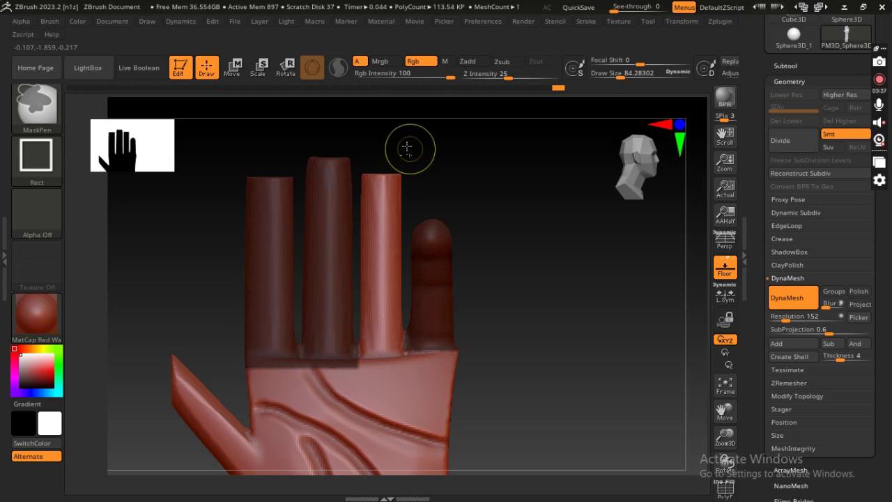
{"action": "left_click_drag", "start_coordinate": [410, 149], "coordinate": [357, 349], "text": "ctrl"}
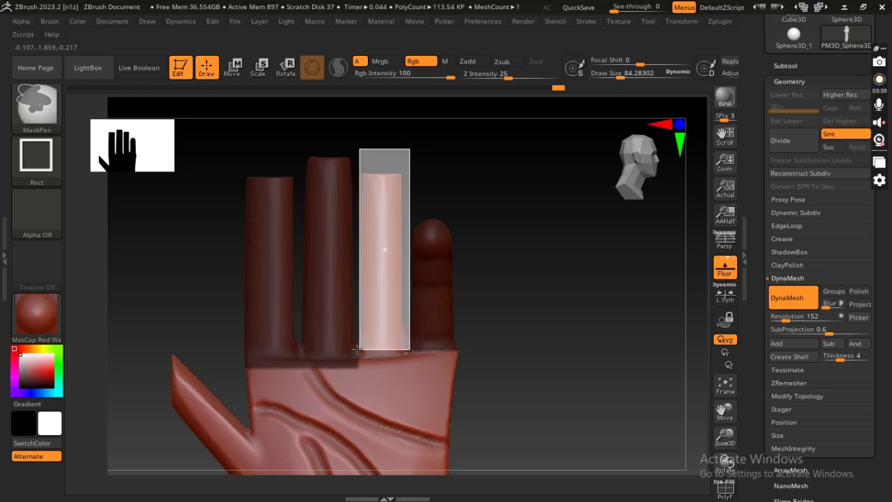
{"action": "left_click_drag", "start_coordinate": [354, 353], "coordinate": [356, 354], "text": "ctrl"}
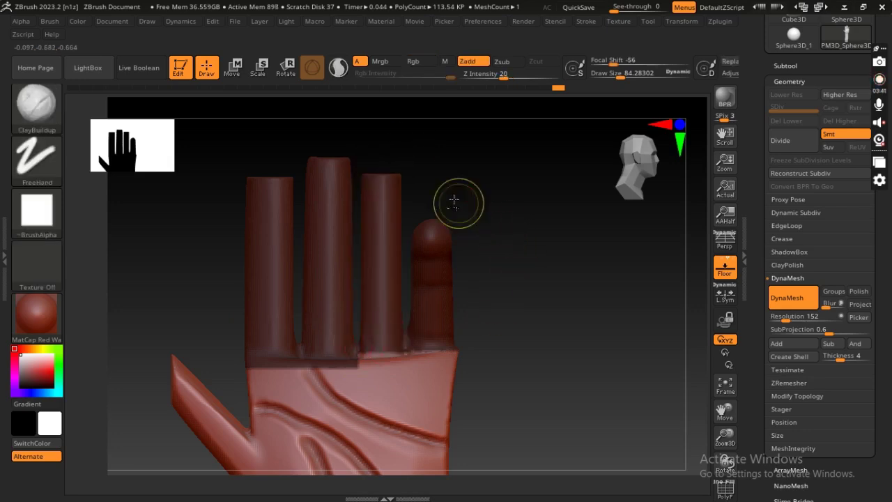
{"action": "left_click_drag", "start_coordinate": [441, 189], "coordinate": [423, 189], "text": "ctrl+alt"}
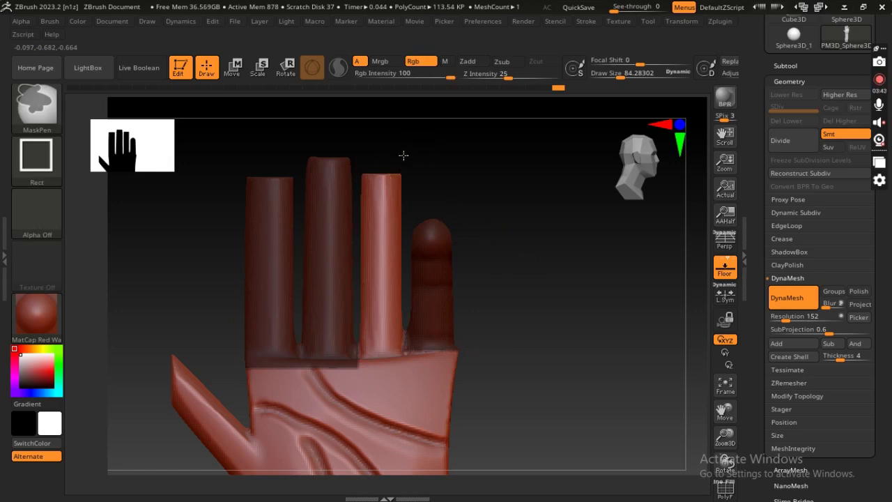
{"action": "left_click_drag", "start_coordinate": [405, 157], "coordinate": [356, 357], "text": "ctrl"}
{"action": "mouse_move", "coordinate": [439, 212]}
{"action": "left_mouse_down"}
{"action": "mouse_move", "coordinate": [495, 265]}
{"action": "mouse_move", "coordinate": [512, 265]}
{"action": "mouse_move", "coordinate": [504, 235]}
{"action": "mouse_move", "coordinate": [160, 474]}
{"action": "left_mouse_up"}
Step: Extend the mask over the palm and the leftover area beside the ring finger's base
{"action": "mouse_move", "coordinate": [498, 209]}
{"action": "left_mouse_down"}
{"action": "mouse_move", "coordinate": [542, 283]}
{"action": "mouse_move", "coordinate": [604, 265]}
{"action": "mouse_move", "coordinate": [578, 244]}
{"action": "mouse_move", "coordinate": [508, 251]}
{"action": "mouse_move", "coordinate": [514, 198]}
{"action": "left_mouse_up"}
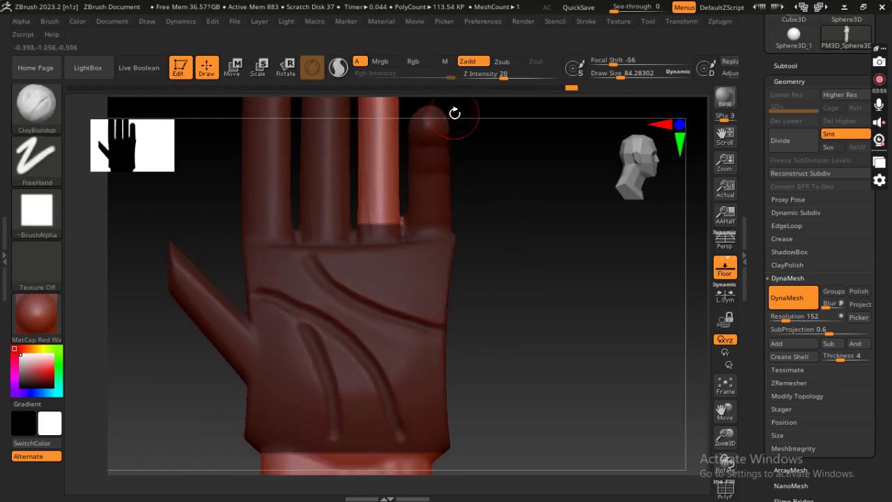
{"action": "right_click_drag", "start_coordinate": [424, 200], "coordinate": [454, 421], "text": "ctrl"}
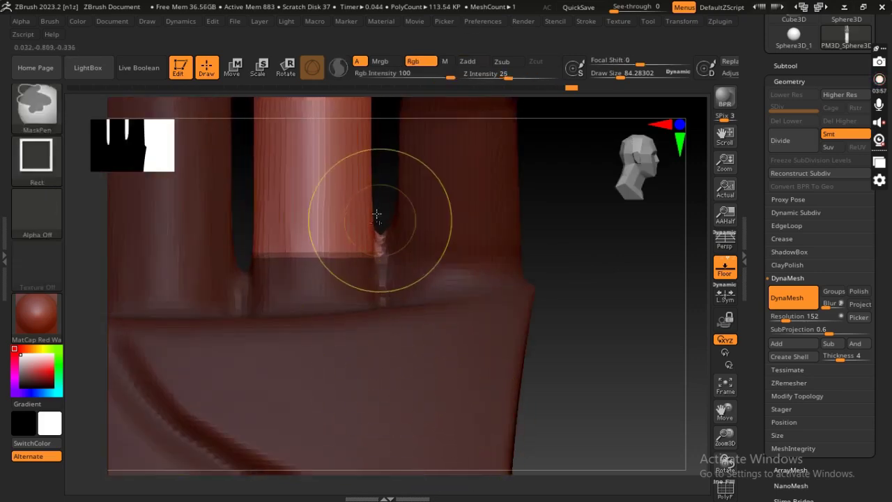
{"action": "mouse_move", "coordinate": [377, 199]}
{"action": "left_mouse_down", "text": "ctrl"}
{"action": "mouse_move", "coordinate": [277, 283]}
{"action": "mouse_move", "coordinate": [245, 283]}
{"action": "mouse_move", "coordinate": [237, 293]}
{"action": "left_mouse_up", "text": "ctrl"}
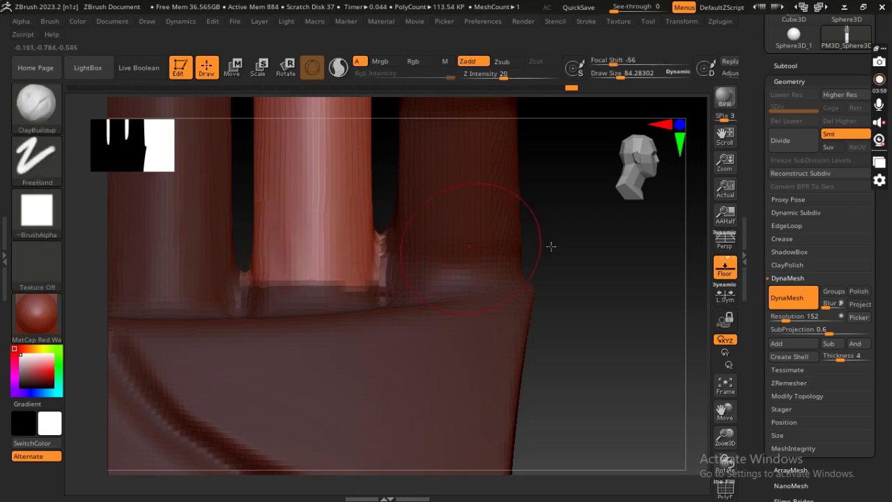
{"action": "mouse_move", "coordinate": [551, 246]}
{"action": "right_mouse_down", "text": "ctrl"}
{"action": "mouse_move", "coordinate": [598, 295]}
{"action": "mouse_move", "coordinate": [553, 265]}
{"action": "mouse_move", "coordinate": [482, 348]}
{"action": "mouse_move", "coordinate": [473, 242]}
{"action": "mouse_move", "coordinate": [453, 265]}
{"action": "mouse_move", "coordinate": [407, 223]}
{"action": "mouse_move", "coordinate": [400, 305]}
{"action": "mouse_move", "coordinate": [445, 207]}
{"action": "mouse_move", "coordinate": [446, 265]}
{"action": "right_mouse_up", "text": "ctrl"}
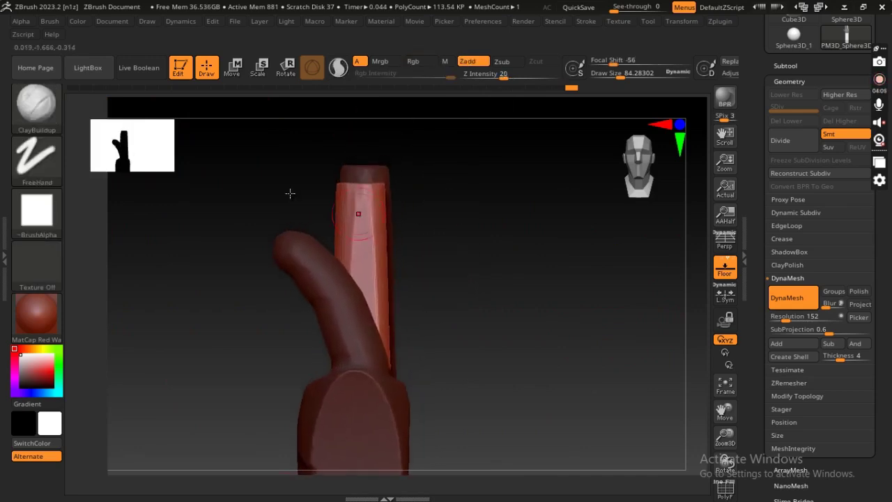
Step: Activate the transpose gizmo, mask the rest of the hand, and place the gizmo at the ring finger's knuckle
{"action": "left_click", "coordinate": [235, 70]}
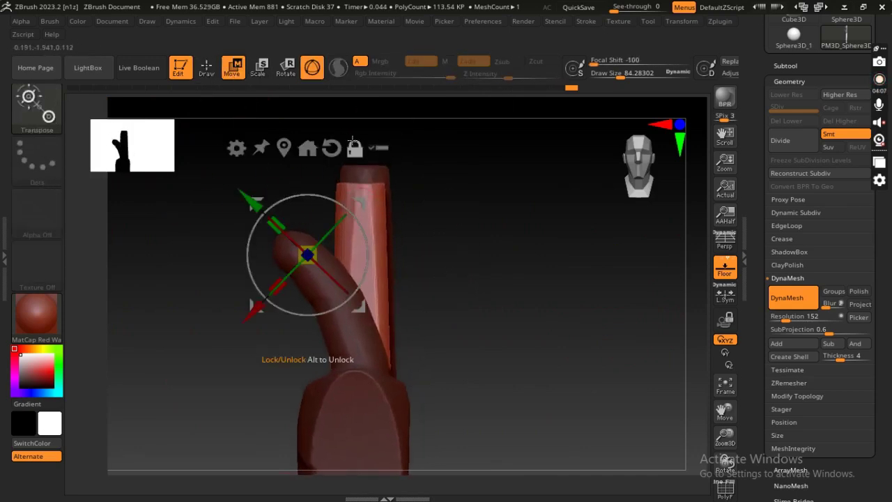
{"action": "left_click", "coordinate": [298, 145]}
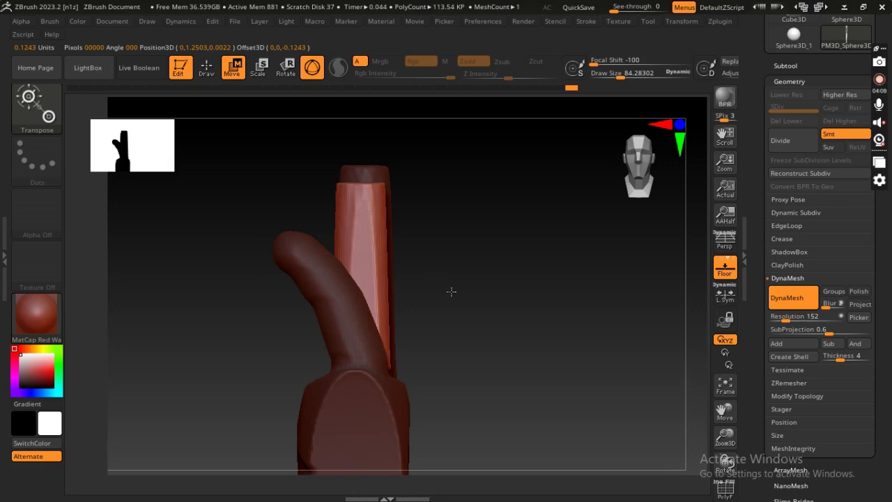
{"action": "mouse_move", "coordinate": [451, 292]}
{"action": "right_mouse_down"}
{"action": "mouse_move", "coordinate": [434, 141]}
{"action": "mouse_move", "coordinate": [468, 100]}
{"action": "mouse_move", "coordinate": [511, 251]}
{"action": "mouse_move", "coordinate": [512, 314]}
{"action": "right_mouse_up"}
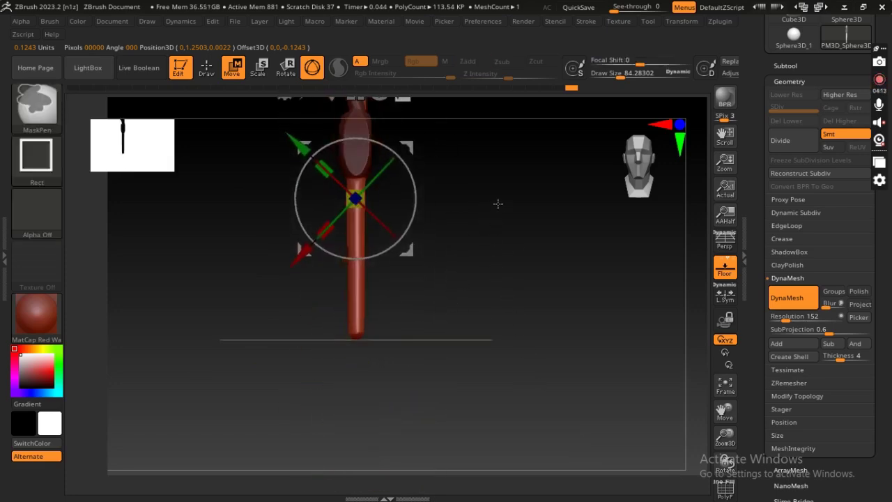
{"action": "mouse_move", "coordinate": [489, 156]}
{"action": "left_mouse_down", "text": "ctrl"}
{"action": "mouse_move", "coordinate": [404, 343]}
{"action": "mouse_move", "coordinate": [301, 405]}
{"action": "left_mouse_up", "text": "ctrl"}
{"action": "right_click_drag", "start_coordinate": [462, 236], "coordinate": [470, 320], "text": "alt"}
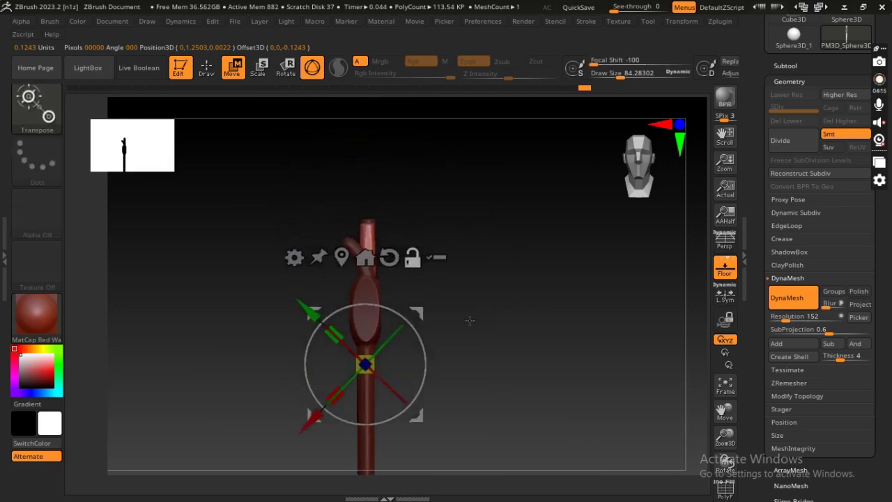
{"action": "left_click", "coordinate": [340, 257]}
{"action": "right_click_drag", "start_coordinate": [376, 265], "coordinate": [386, 141], "text": "ctrl"}
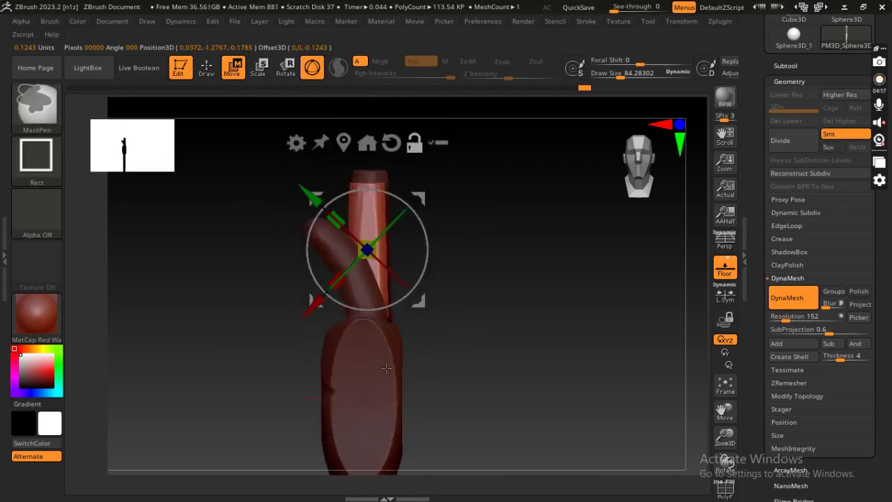
Step: Reset the gizmo axes, rotate the ring finger about 12 degrees clockwise, and shift it left and up
{"action": "left_click", "coordinate": [387, 142]}
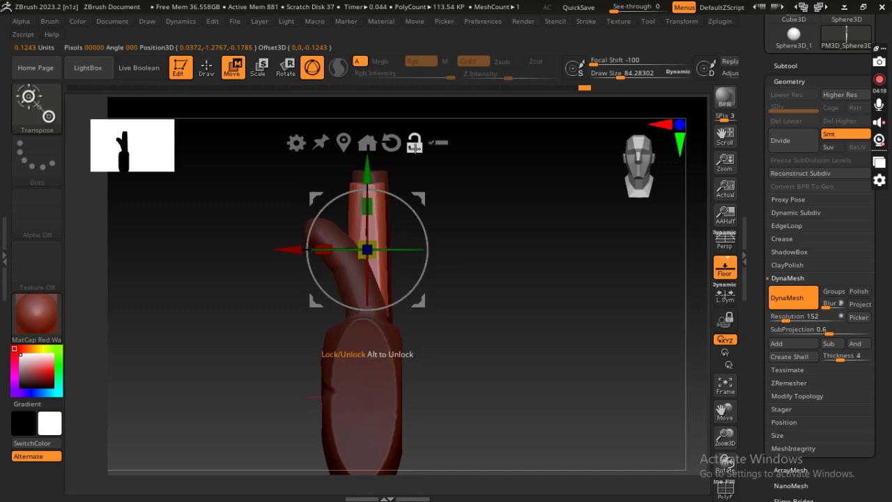
{"action": "left_click_drag", "start_coordinate": [402, 215], "coordinate": [368, 197]}
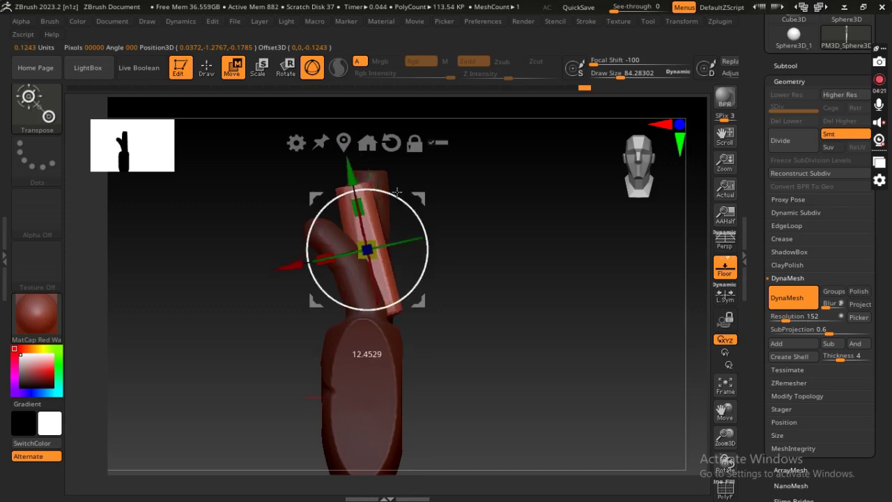
{"action": "left_click_drag", "start_coordinate": [296, 263], "coordinate": [282, 259]}
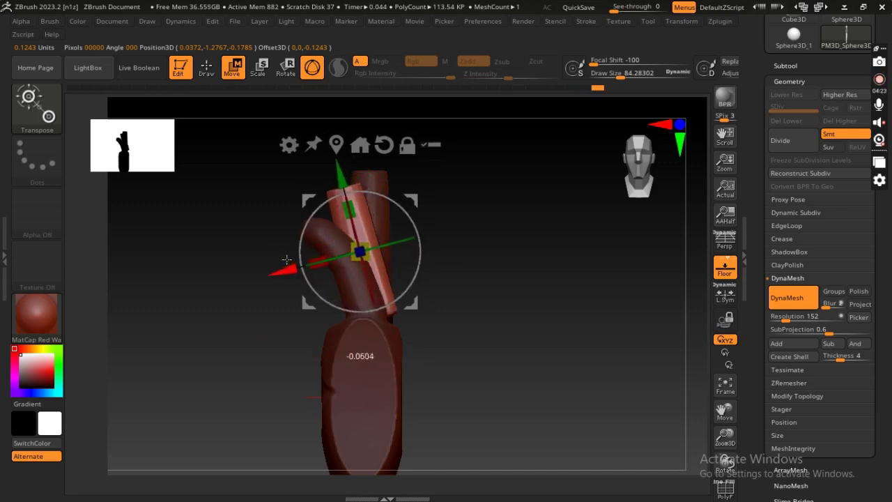
{"action": "left_click_drag", "start_coordinate": [330, 182], "coordinate": [329, 176]}
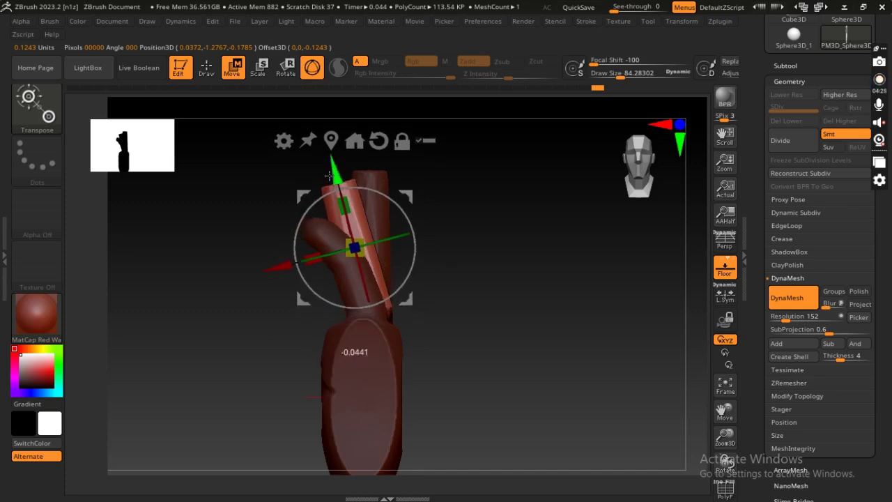
{"action": "left_click_drag", "start_coordinate": [279, 267], "coordinate": [276, 267]}
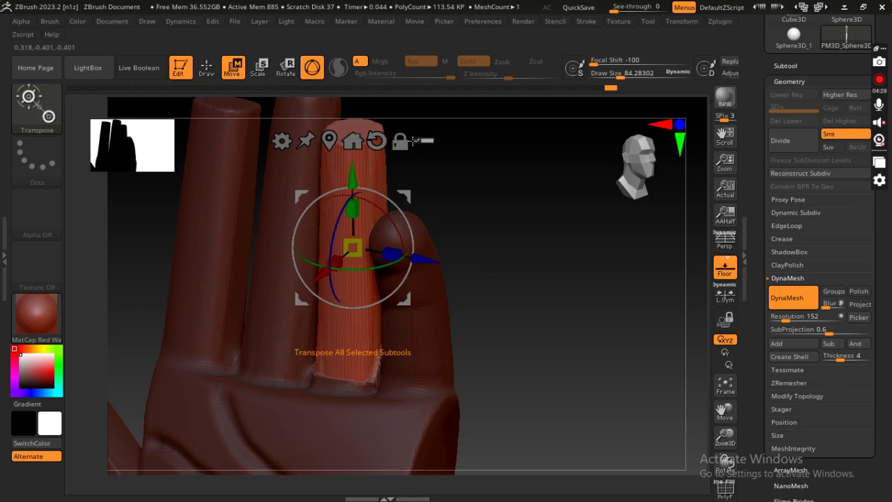
Step: Mask the ring finger's lower part from a front view, then turn to a side view
{"action": "left_click_drag", "start_coordinate": [528, 298], "coordinate": [546, 289], "text": "shift"}
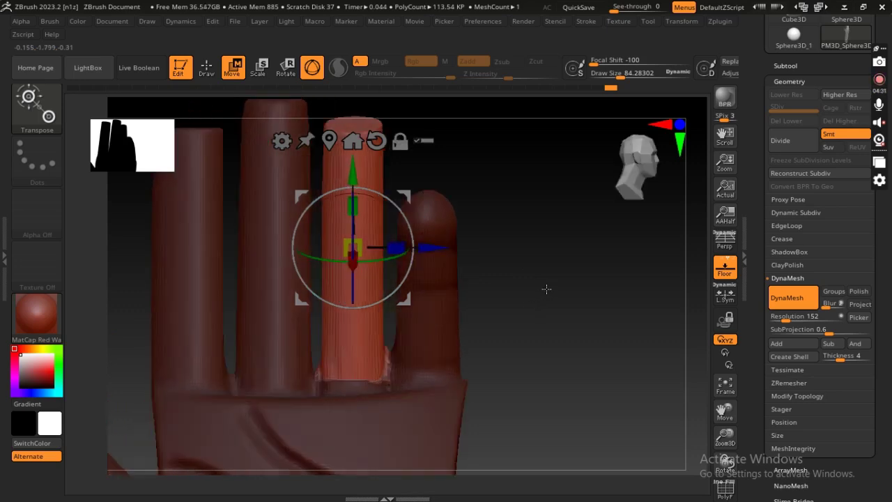
{"action": "key", "text": "q"}
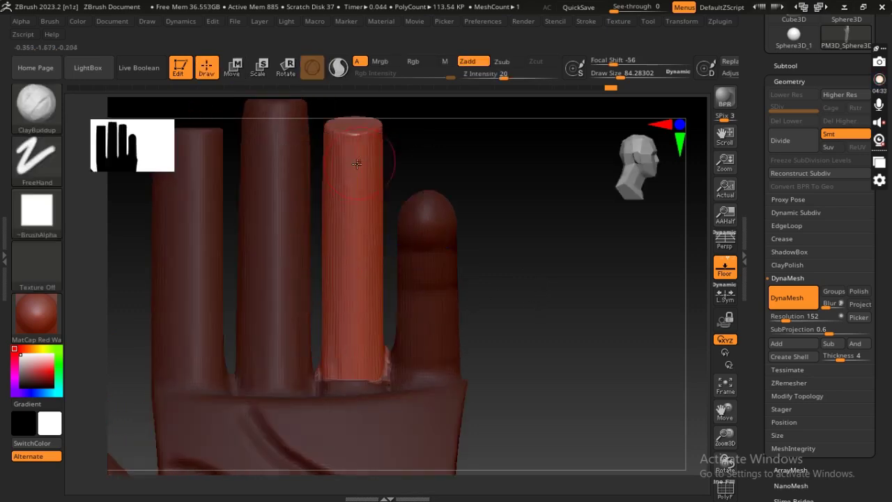
{"action": "right_click_drag", "start_coordinate": [392, 293], "coordinate": [383, 361], "text": "ctrl"}
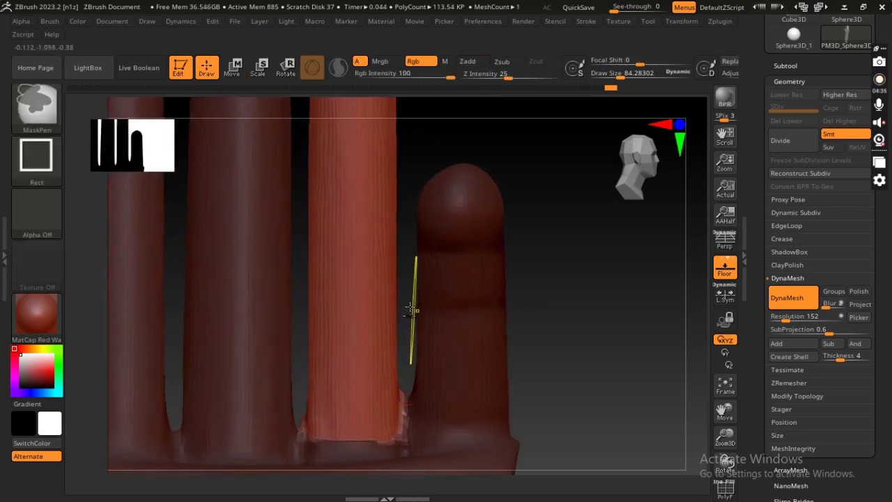
{"action": "left_click_drag", "start_coordinate": [407, 300], "coordinate": [293, 453], "text": "ctrl"}
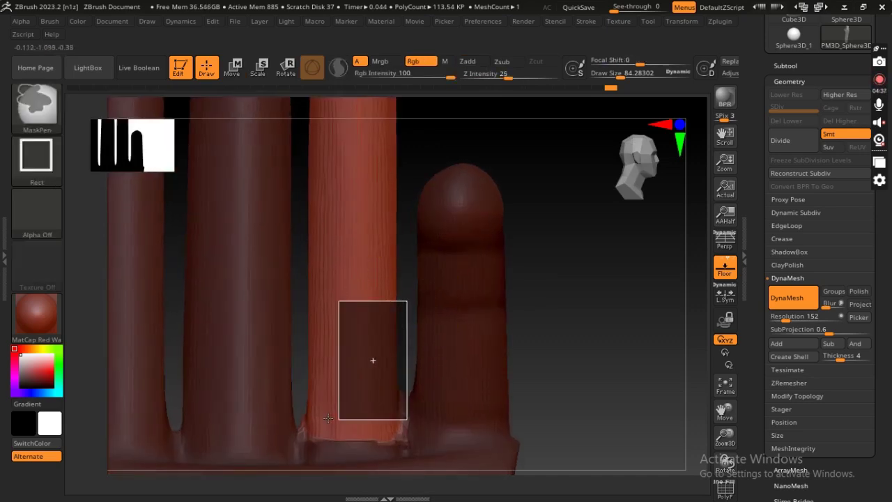
{"action": "key", "text": "f"}
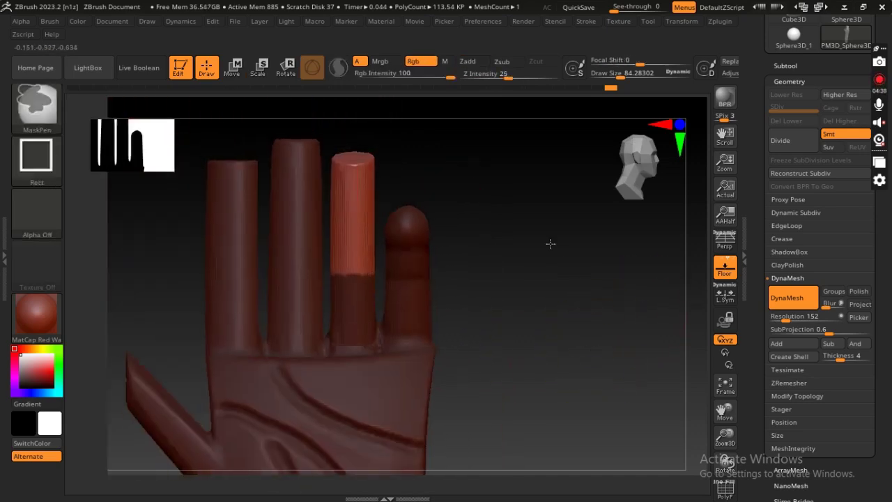
{"action": "mouse_move", "coordinate": [549, 244]}
{"action": "left_mouse_down"}
{"action": "mouse_move", "coordinate": [442, 207]}
{"action": "mouse_move", "coordinate": [423, 259]}
{"action": "left_mouse_up"}
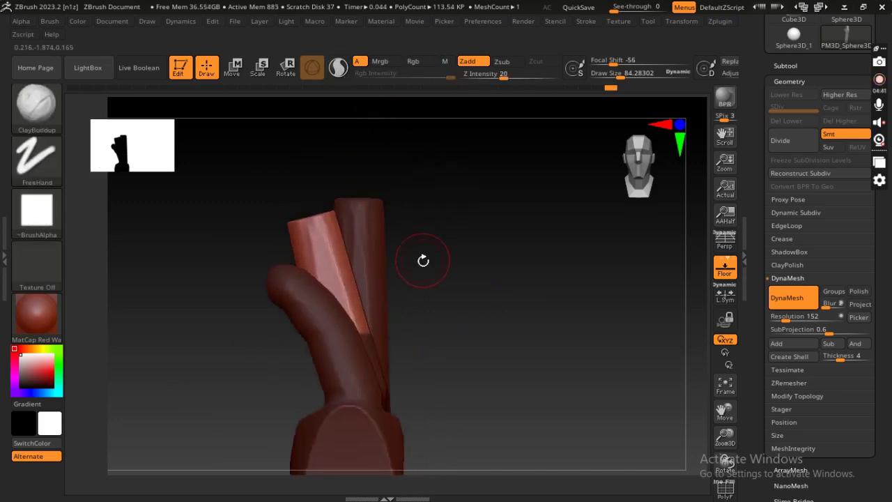
Step: Move the bent ring finger section up and slightly left into place
{"action": "key", "text": "w"}
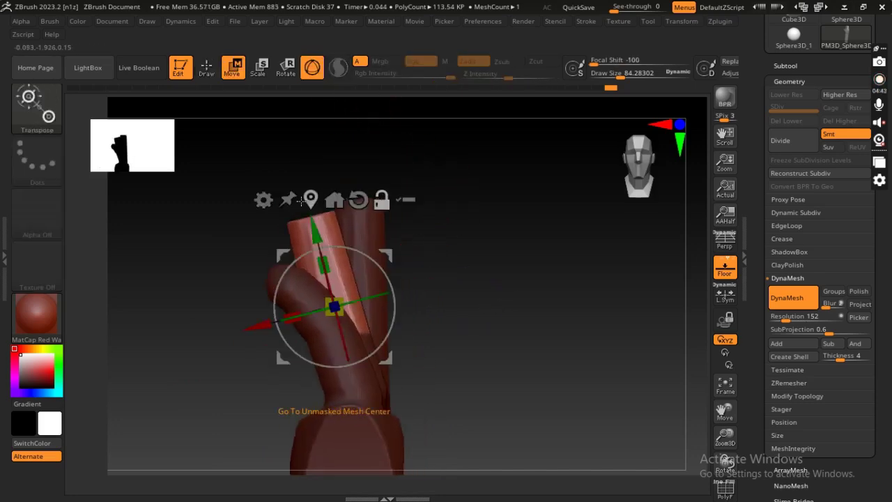
{"action": "mouse_move", "coordinate": [316, 226]}
{"action": "left_mouse_down"}
{"action": "mouse_move", "coordinate": [310, 195]}
{"action": "mouse_move", "coordinate": [321, 216]}
{"action": "left_mouse_up"}
{"action": "left_click_drag", "start_coordinate": [258, 296], "coordinate": [244, 302]}
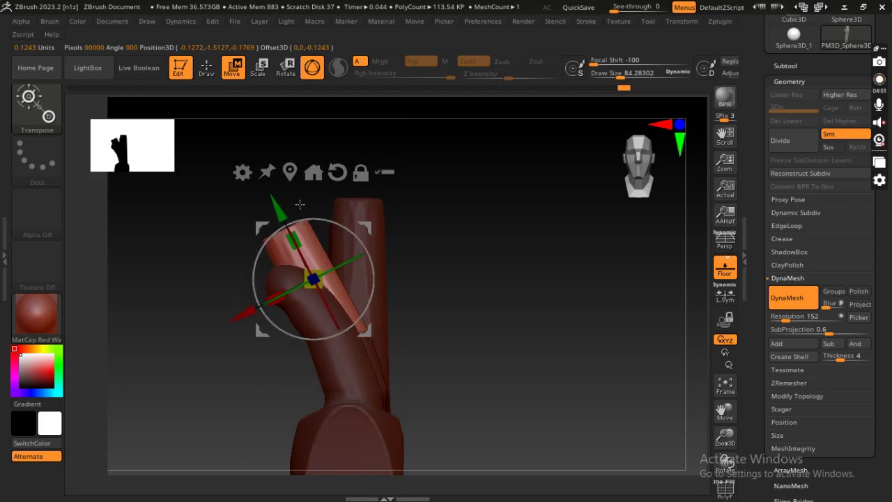
{"action": "left_click_drag", "start_coordinate": [275, 208], "coordinate": [275, 207]}
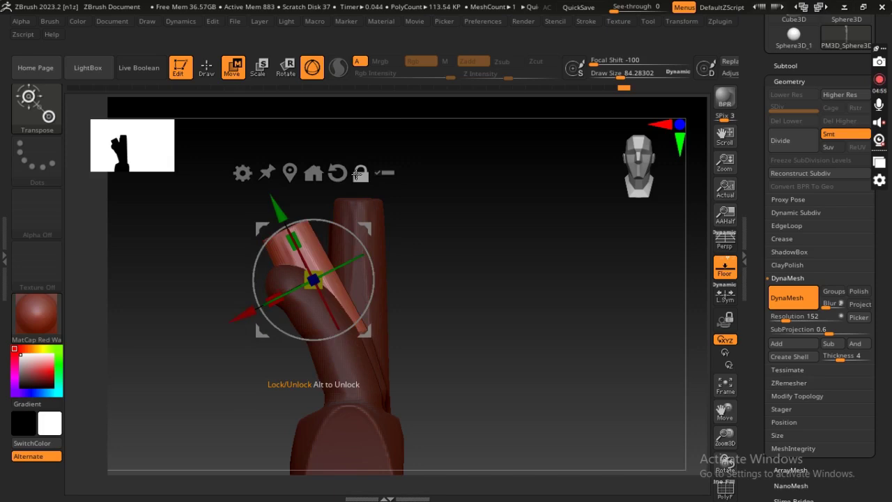
Step: Lasso-mask the bent ring finger section, leaving only its tip free
{"action": "key", "text": "q"}
{"action": "key", "text": "ctrl"}
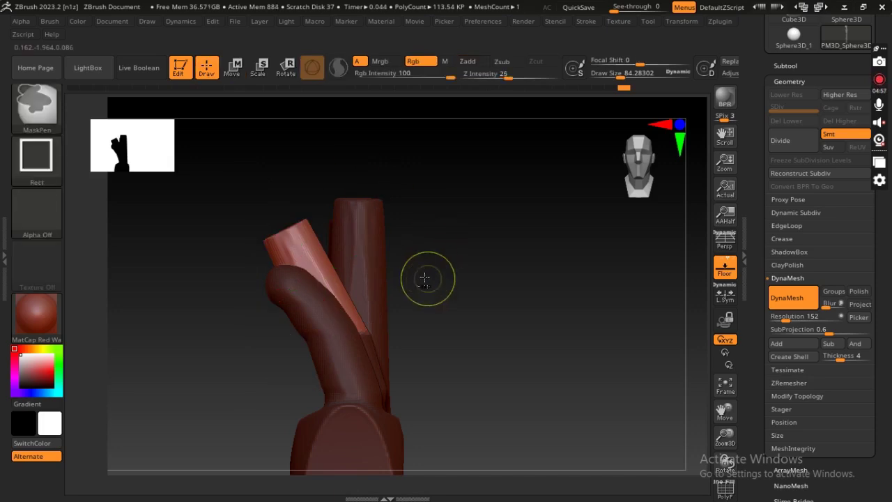
{"action": "left_click", "coordinate": [32, 160]}
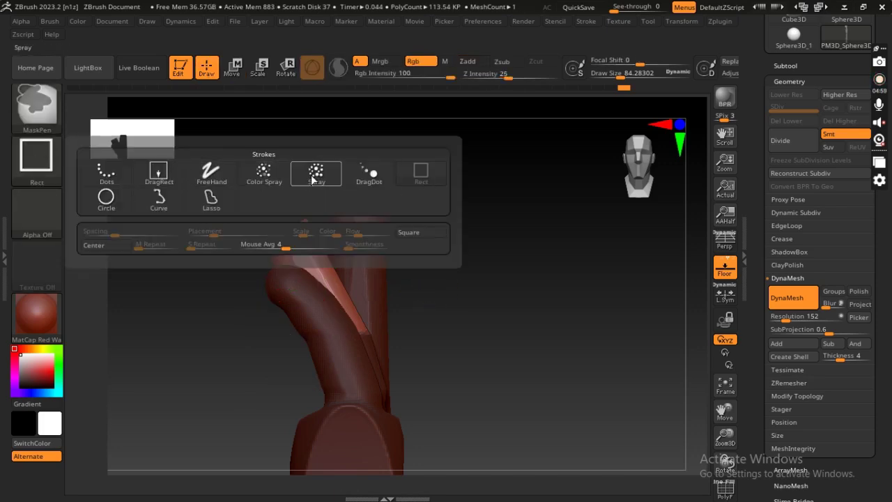
{"action": "left_click", "coordinate": [208, 206]}
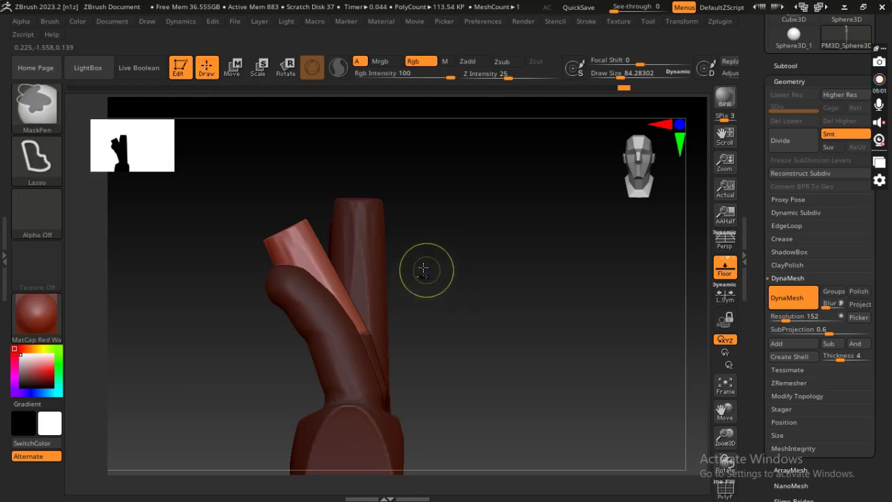
{"action": "left_click_drag", "start_coordinate": [315, 284], "coordinate": [328, 356], "text": "ctrl"}
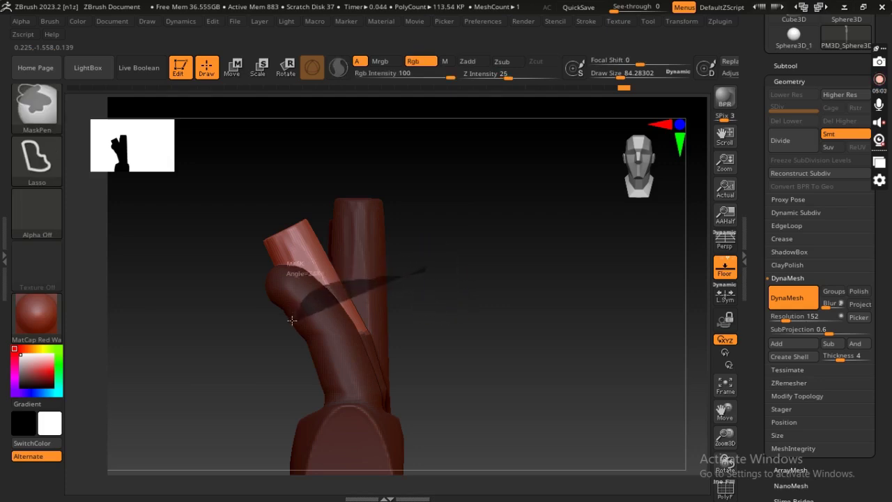
{"action": "mouse_move", "coordinate": [468, 329]}
{"action": "left_mouse_down"}
{"action": "mouse_move", "coordinate": [527, 293]}
{"action": "mouse_move", "coordinate": [455, 354]}
{"action": "left_mouse_up"}
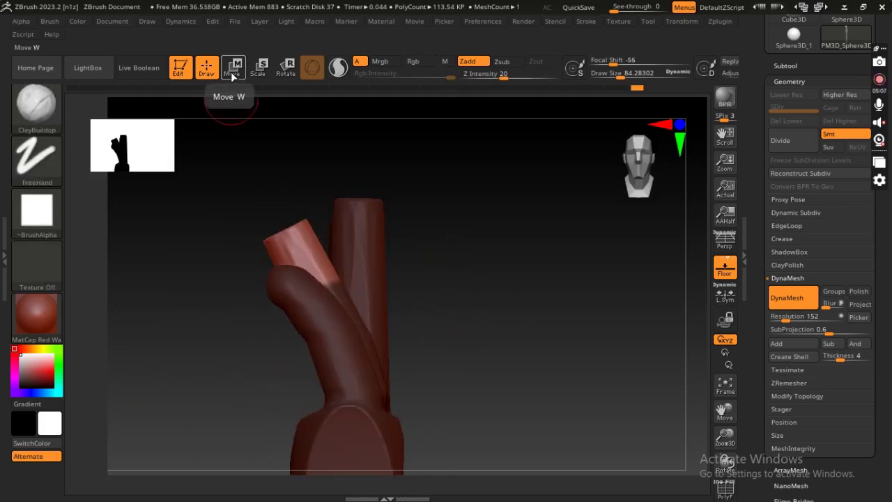
Step: Bend the fingertip about 13.8 degrees at its last knuckle and shift it left and down
{"action": "left_click", "coordinate": [286, 68]}
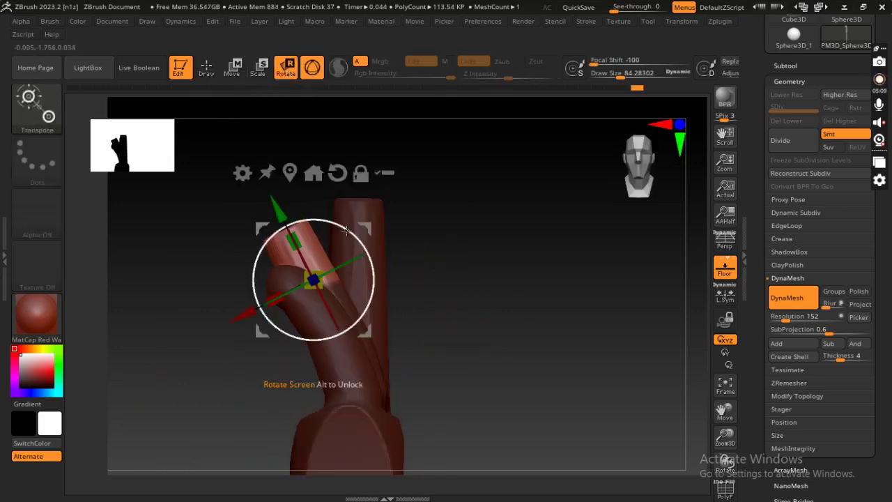
{"action": "left_click", "coordinate": [290, 173]}
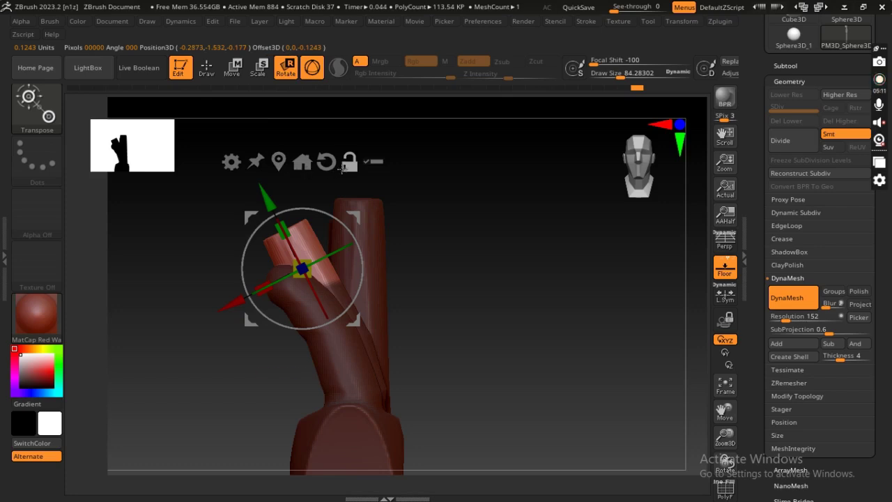
{"action": "left_click_drag", "start_coordinate": [283, 230], "coordinate": [286, 239]}
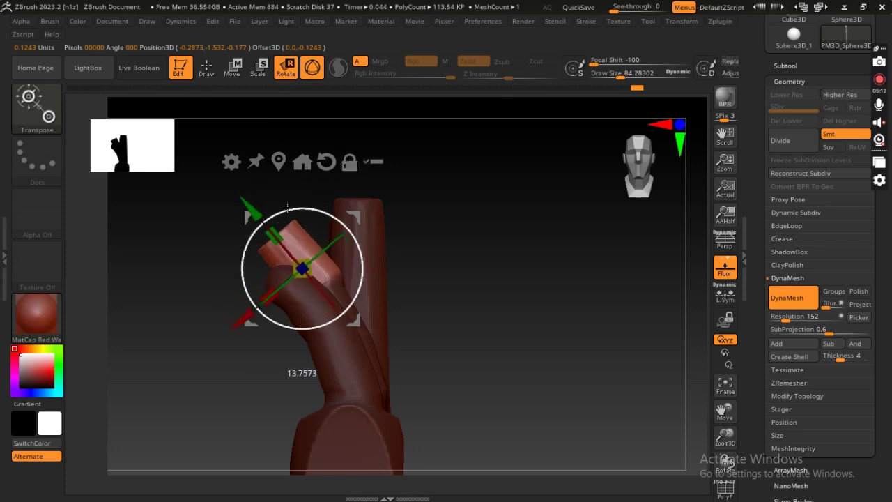
{"action": "left_click_drag", "start_coordinate": [242, 316], "coordinate": [234, 322]}
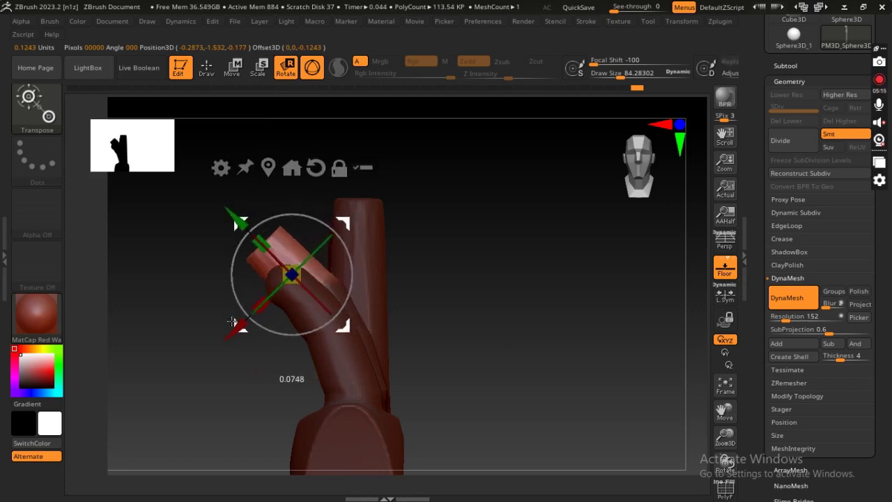
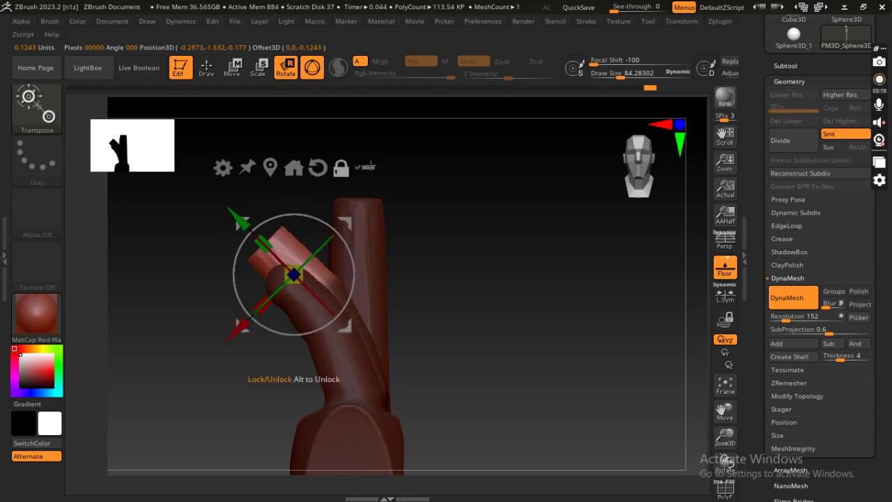
Step: Leave the transform gizmo and orbit and zoom onto the fingers for sculpting
{"action": "key", "text": "ctrl"}
{"action": "left_click_drag", "start_coordinate": [490, 286], "coordinate": [548, 273], "text": "shift"}
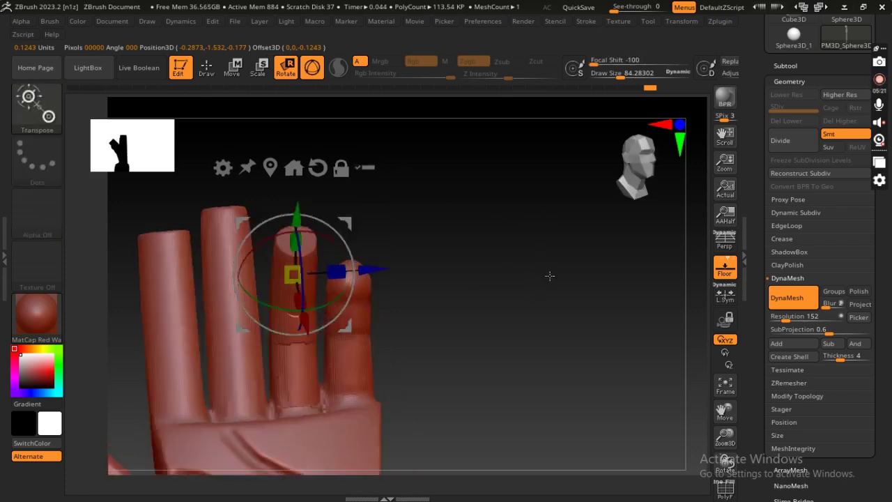
{"action": "mouse_move", "coordinate": [471, 328]}
{"action": "left_mouse_down"}
{"action": "mouse_move", "coordinate": [486, 299]}
{"action": "mouse_move", "coordinate": [373, 228]}
{"action": "left_mouse_up"}
{"action": "left_click", "coordinate": [199, 73]}
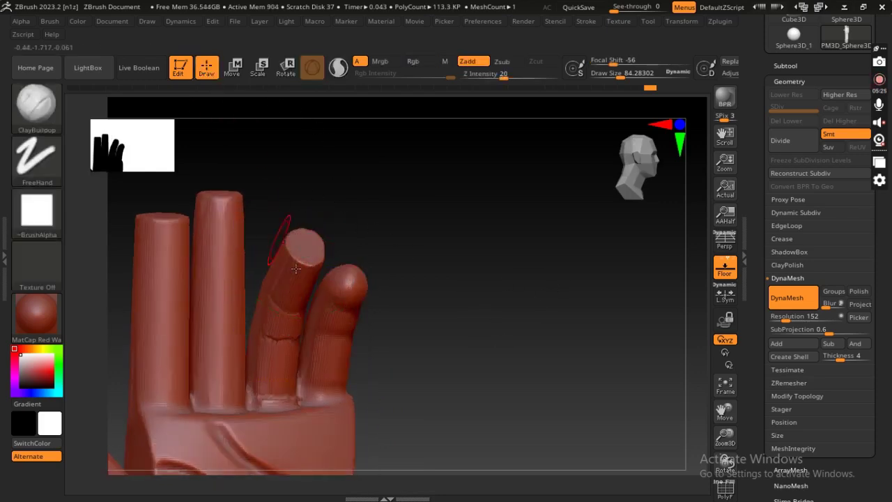
{"action": "mouse_move", "coordinate": [488, 279]}
{"action": "left_mouse_down", "text": "alt"}
{"action": "mouse_move", "coordinate": [298, 401]}
{"action": "mouse_move", "coordinate": [346, 351]}
{"action": "left_mouse_up", "text": "alt"}
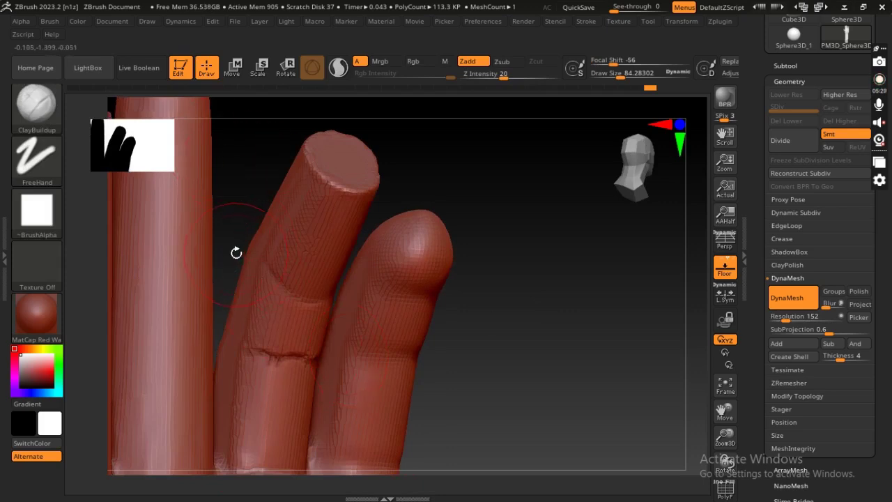
Step: Cut a knuckle crease across the ring finger with DamStandard at Draw Size about 19
{"action": "key", "text": "b"}
{"action": "left_click", "coordinate": [156, 108]}
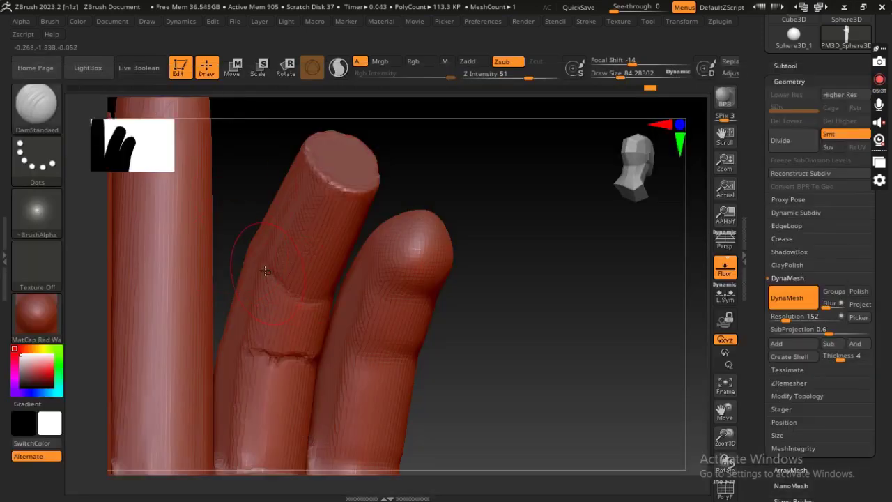
{"action": "key", "text": "space"}
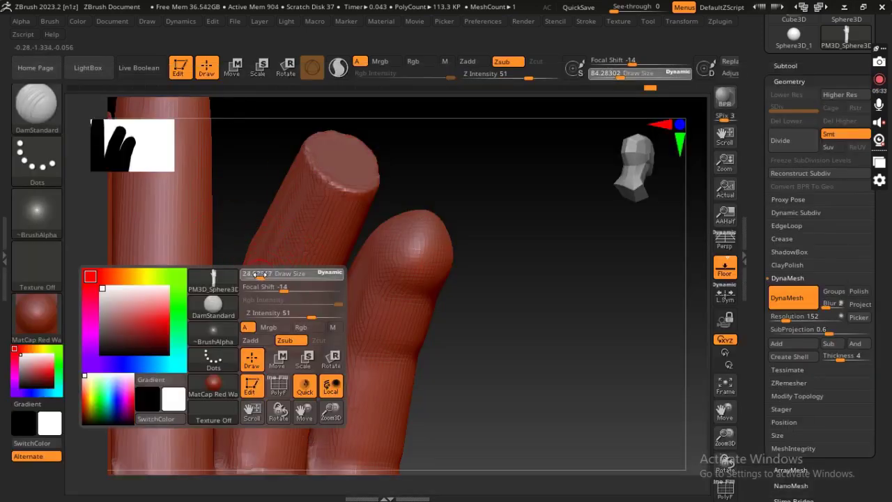
{"action": "left_click_drag", "start_coordinate": [259, 274], "coordinate": [269, 277]}
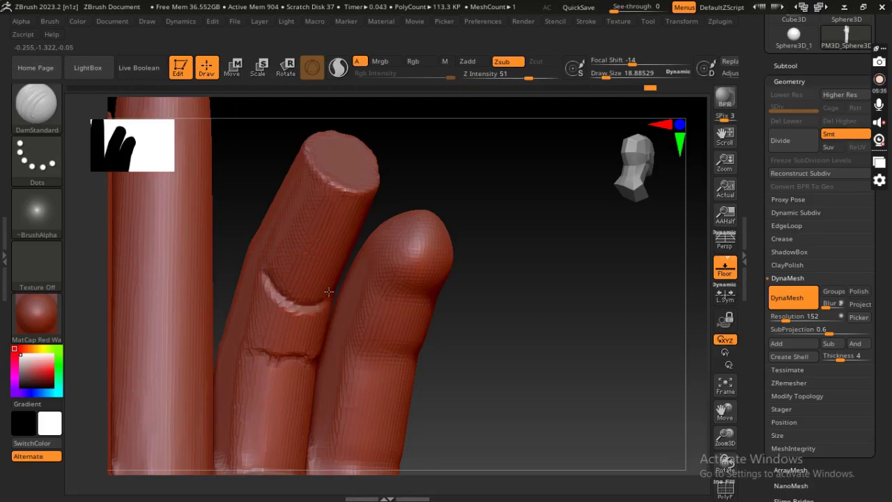
{"action": "right_click_drag", "start_coordinate": [421, 300], "coordinate": [376, 285]}
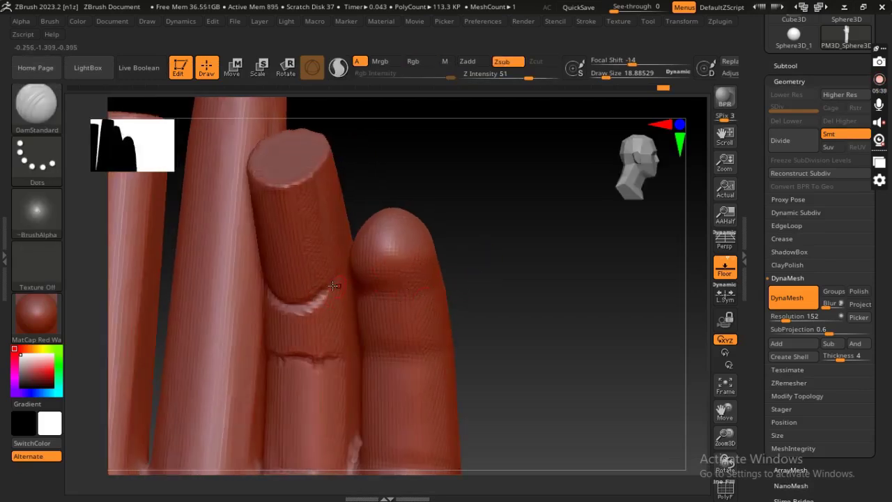
Step: Smooth the fingers with the brush enlarged to about 40
{"action": "key", "text": "shift"}
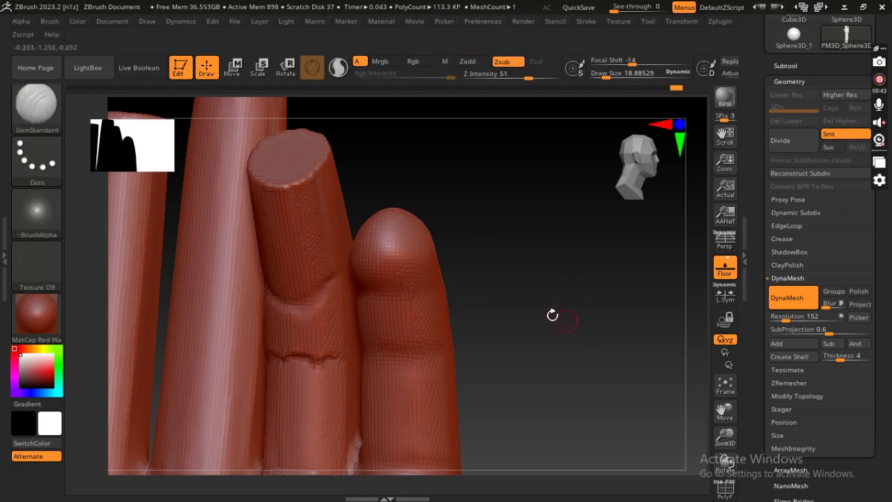
{"action": "mouse_move", "coordinate": [553, 314]}
{"action": "left_mouse_down"}
{"action": "mouse_move", "coordinate": [499, 312]}
{"action": "mouse_move", "coordinate": [491, 328]}
{"action": "left_mouse_up"}
{"action": "key", "text": "space"}
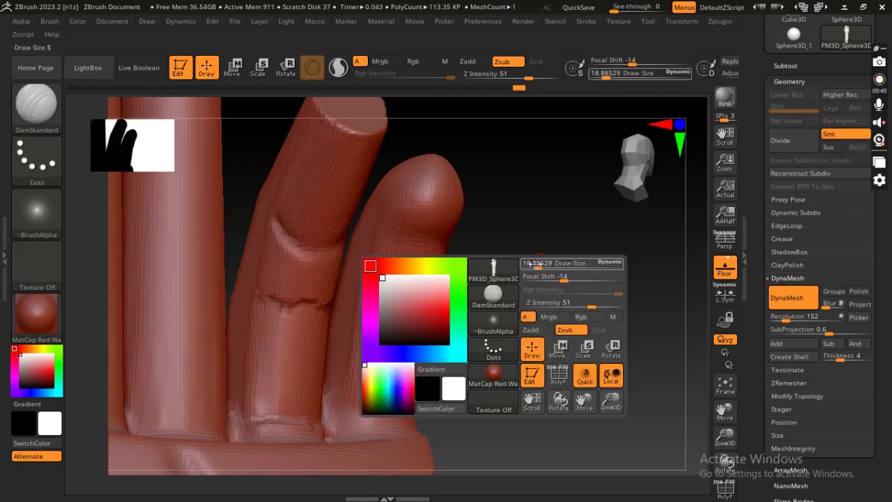
{"action": "left_click_drag", "start_coordinate": [538, 265], "coordinate": [552, 265]}
{"action": "key", "text": "shift"}
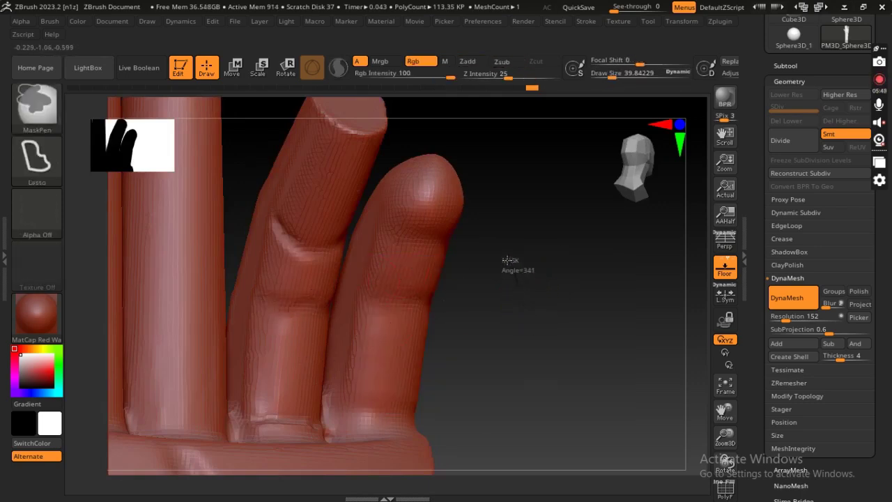
{"action": "mouse_move", "coordinate": [534, 205]}
{"action": "left_mouse_down"}
{"action": "mouse_move", "coordinate": [524, 320]}
{"action": "mouse_move", "coordinate": [462, 302]}
{"action": "left_mouse_up"}
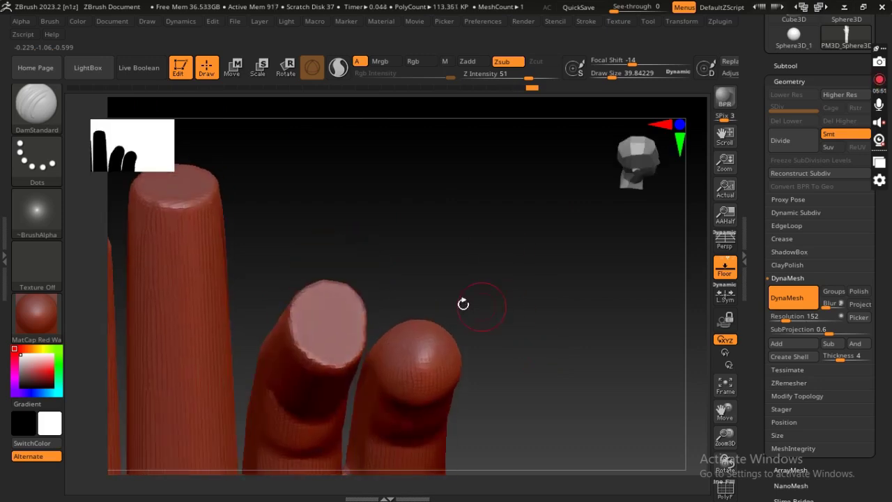
Step: Round off the flat fingertip by smoothing at Draw Size 76
{"action": "key", "text": "shift"}
{"action": "key", "text": "space"}
{"action": "left_click", "coordinate": [385, 246]}
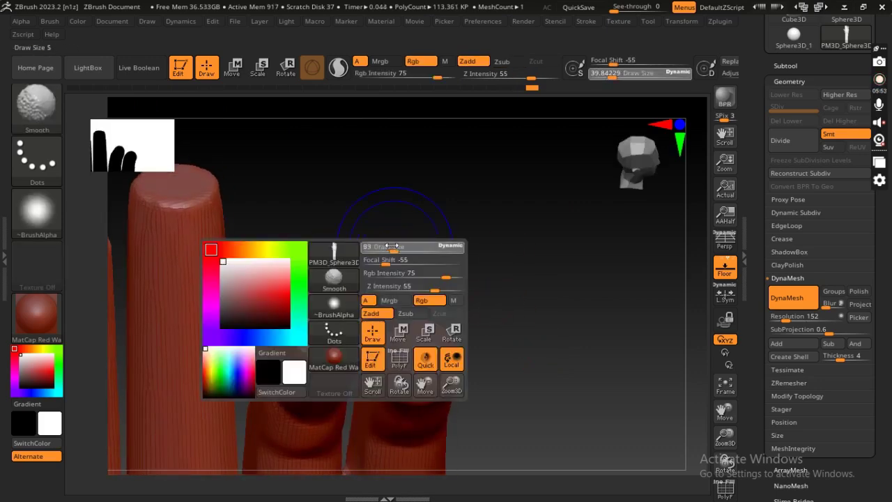
{"action": "type", "text": "76"}
{"action": "key", "text": "Return"}
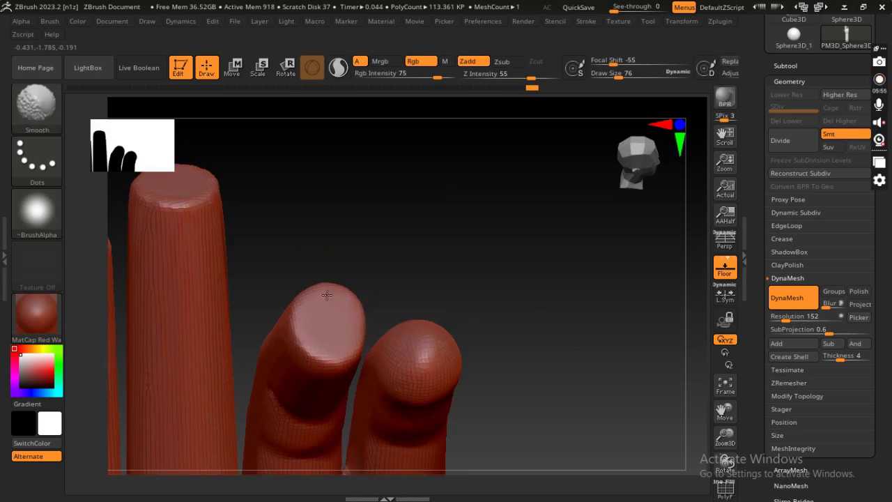
{"action": "mouse_move", "coordinate": [442, 313]}
{"action": "left_mouse_down"}
{"action": "mouse_move", "coordinate": [468, 241]}
{"action": "mouse_move", "coordinate": [452, 228]}
{"action": "left_mouse_up"}
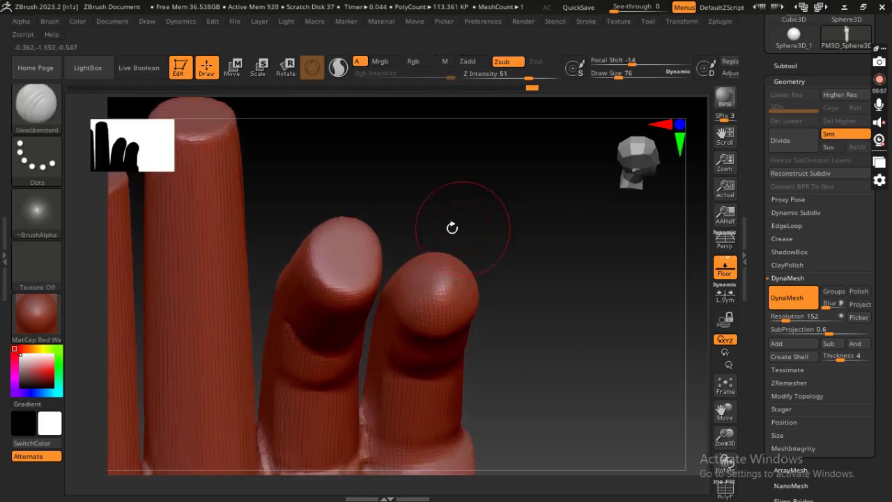
{"action": "left_click", "coordinate": [54, 124]}
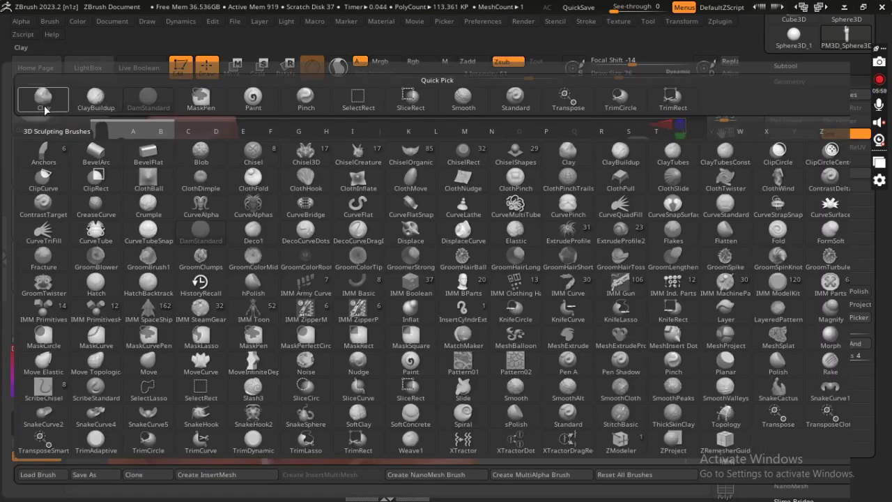
Step: Switch from the Clay brush to Pinch and turn toward the ring fingertip
{"action": "left_click", "coordinate": [44, 105]}
{"action": "key", "text": "b"}
{"action": "left_click", "coordinate": [301, 105]}
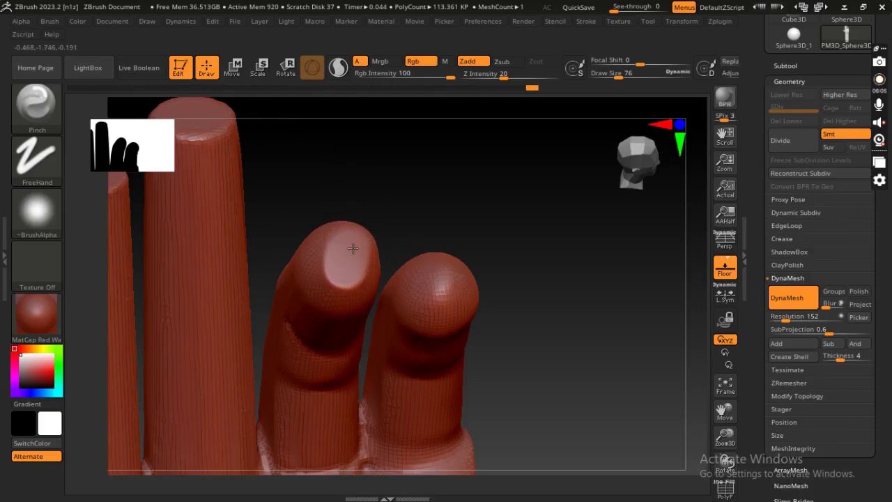
{"action": "left_click_drag", "start_coordinate": [509, 223], "coordinate": [511, 189]}
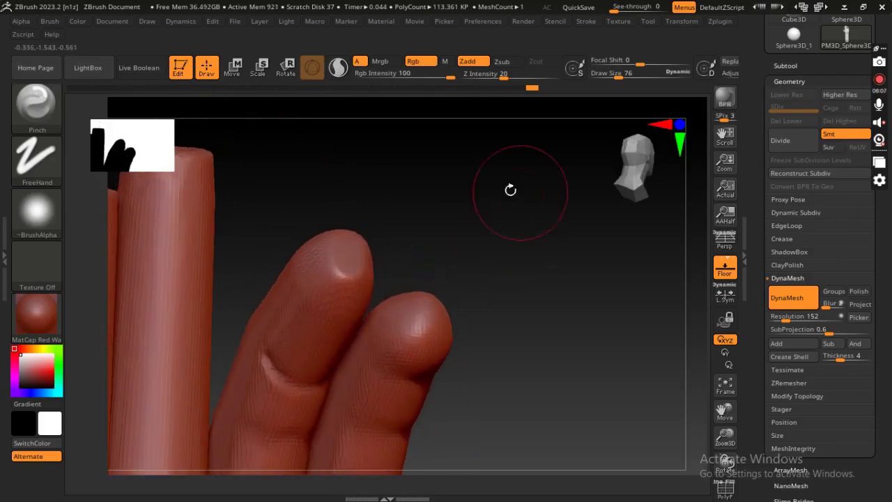
Step: Build up a fingernail on the ring fingertip with ClayBuildup and smooth it
{"action": "key", "text": "b"}
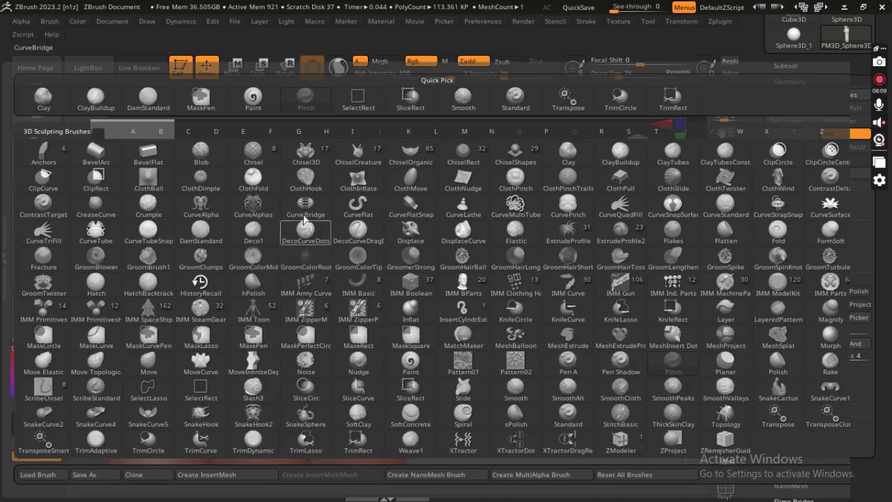
{"action": "key", "text": "b"}
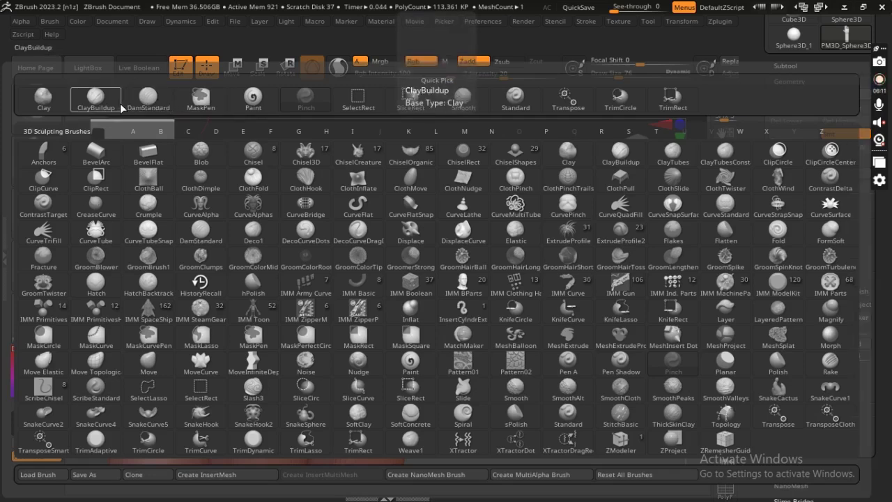
{"action": "left_click", "coordinate": [119, 113]}
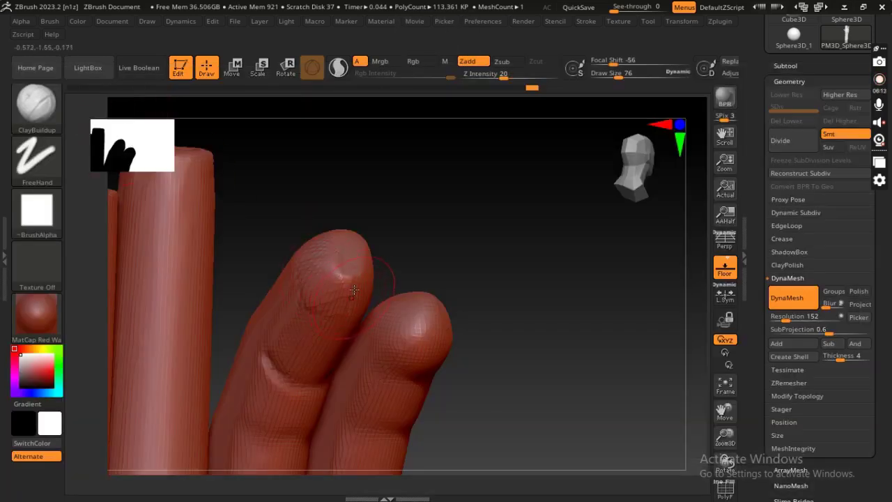
{"action": "mouse_move", "coordinate": [354, 290]}
{"action": "left_mouse_down"}
{"action": "mouse_move", "coordinate": [436, 239]}
{"action": "mouse_move", "coordinate": [382, 271]}
{"action": "left_mouse_up"}
{"action": "key", "text": "shift"}
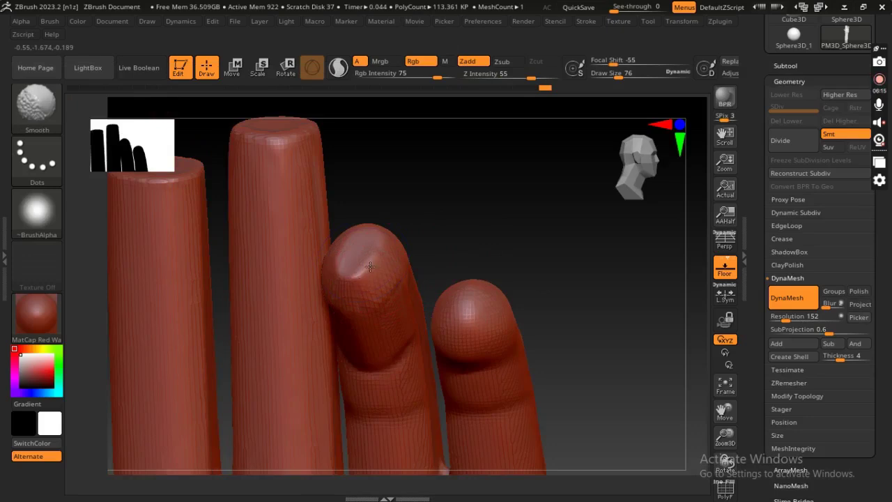
{"action": "key", "text": "shift"}
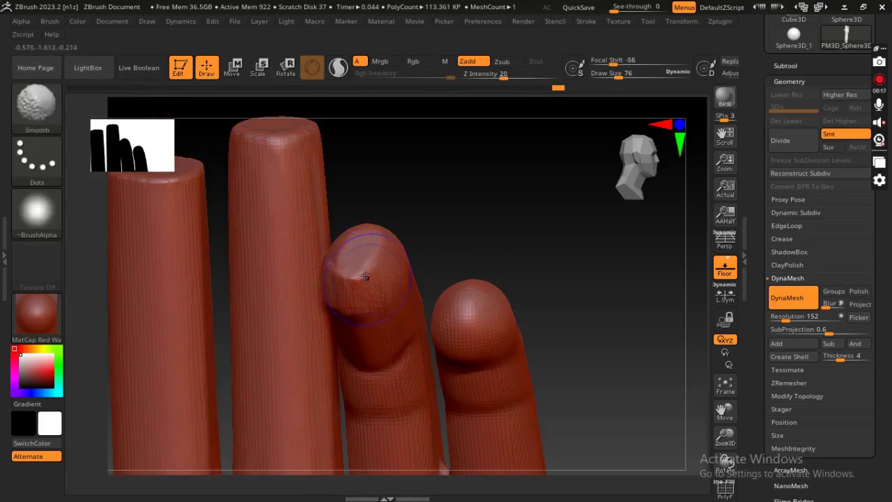
{"action": "mouse_move", "coordinate": [365, 240]}
{"action": "left_mouse_down"}
{"action": "mouse_move", "coordinate": [464, 279]}
{"action": "mouse_move", "coordinate": [474, 149]}
{"action": "mouse_move", "coordinate": [498, 232]}
{"action": "mouse_move", "coordinate": [449, 283]}
{"action": "mouse_move", "coordinate": [466, 255]}
{"action": "mouse_move", "coordinate": [498, 249]}
{"action": "mouse_move", "coordinate": [494, 233]}
{"action": "left_mouse_up"}
Step: Inspect the palm creases and the whole hand, ending on an oblique finger close-up
{"action": "key", "text": "ctrl"}
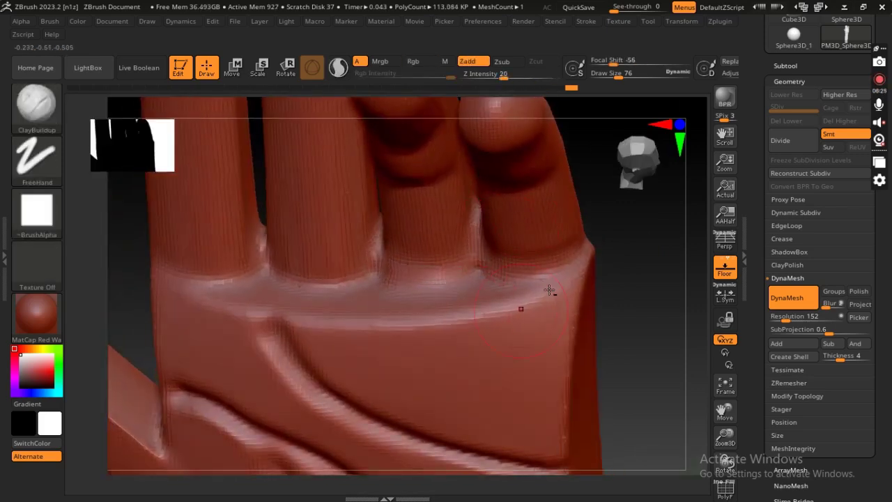
{"action": "mouse_move", "coordinate": [653, 279]}
{"action": "left_mouse_down"}
{"action": "mouse_move", "coordinate": [603, 282]}
{"action": "mouse_move", "coordinate": [604, 295]}
{"action": "mouse_move", "coordinate": [587, 278]}
{"action": "left_mouse_up"}
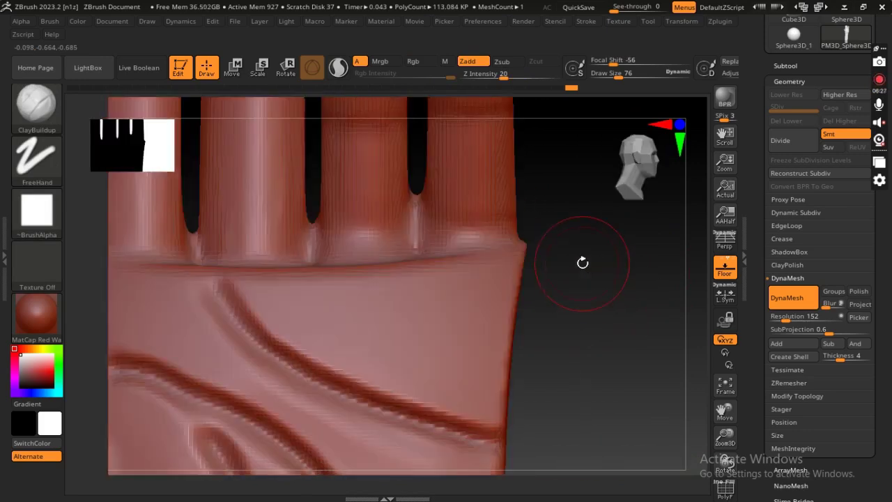
{"action": "left_click_drag", "start_coordinate": [587, 360], "coordinate": [508, 320], "text": "alt"}
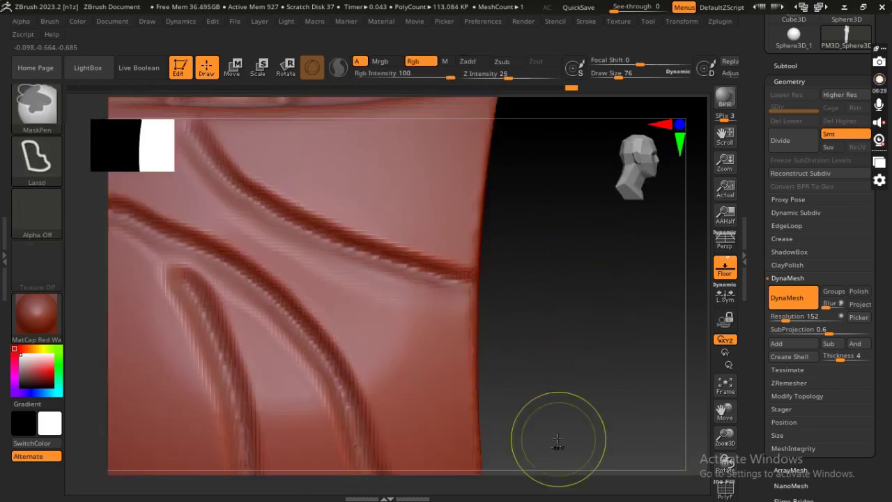
{"action": "right_click_drag", "start_coordinate": [558, 442], "coordinate": [468, 228], "text": "ctrl"}
{"action": "mouse_move", "coordinate": [468, 227]}
{"action": "left_mouse_down"}
{"action": "mouse_move", "coordinate": [484, 318]}
{"action": "mouse_move", "coordinate": [467, 215]}
{"action": "mouse_move", "coordinate": [446, 424]}
{"action": "mouse_move", "coordinate": [494, 282]}
{"action": "mouse_move", "coordinate": [502, 335]}
{"action": "mouse_move", "coordinate": [472, 343]}
{"action": "mouse_move", "coordinate": [454, 269]}
{"action": "left_mouse_up"}
{"action": "key", "text": "ctrl"}
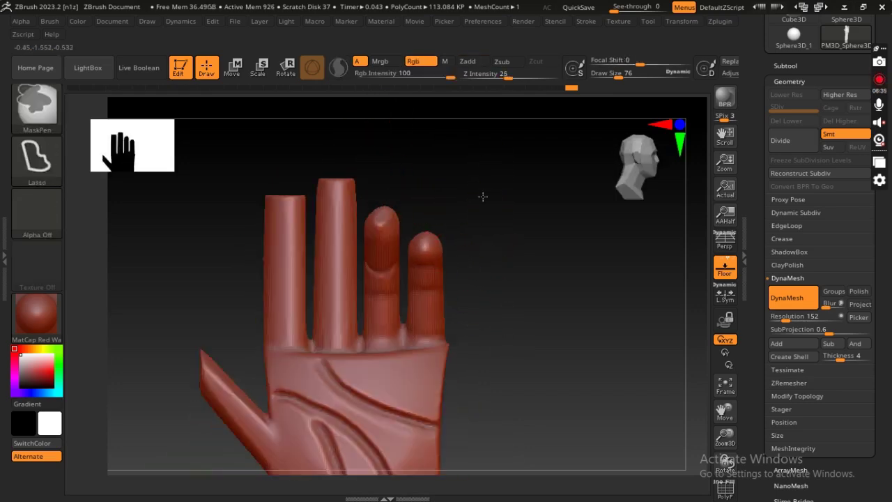
Step: Mask the ring and little fingers with a lasso MaskPen stroke
{"action": "left_click_drag", "start_coordinate": [482, 197], "coordinate": [463, 202], "text": "ctrl"}
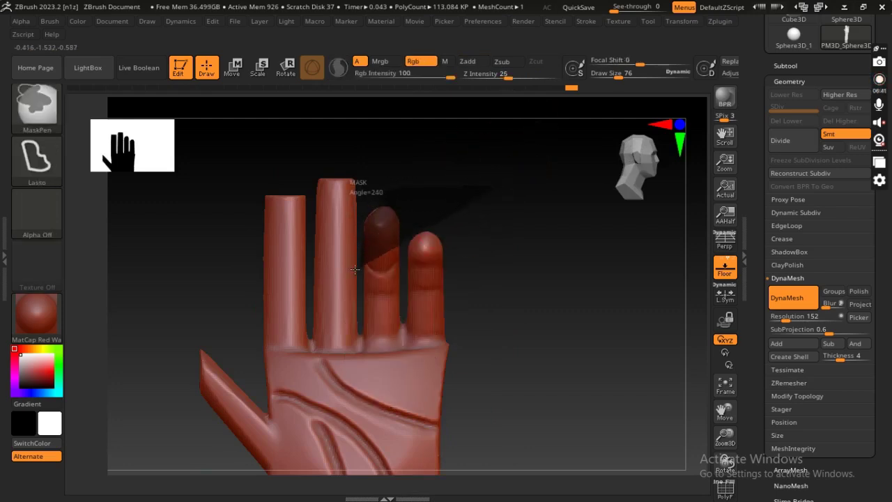
{"action": "left_click_drag", "start_coordinate": [354, 269], "coordinate": [481, 391], "text": "ctrl"}
{"action": "mouse_move", "coordinate": [559, 152]}
{"action": "left_mouse_down"}
{"action": "mouse_move", "coordinate": [560, 318]}
{"action": "mouse_move", "coordinate": [563, 177]}
{"action": "left_mouse_up"}
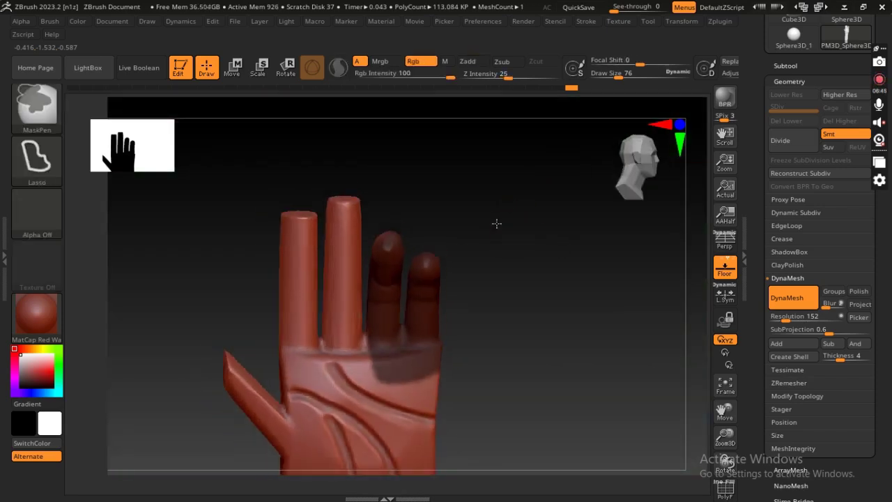
{"action": "mouse_move", "coordinate": [496, 223]}
{"action": "left_mouse_down"}
{"action": "mouse_move", "coordinate": [467, 293]}
{"action": "mouse_move", "coordinate": [454, 396]}
{"action": "mouse_move", "coordinate": [503, 351]}
{"action": "left_mouse_up"}
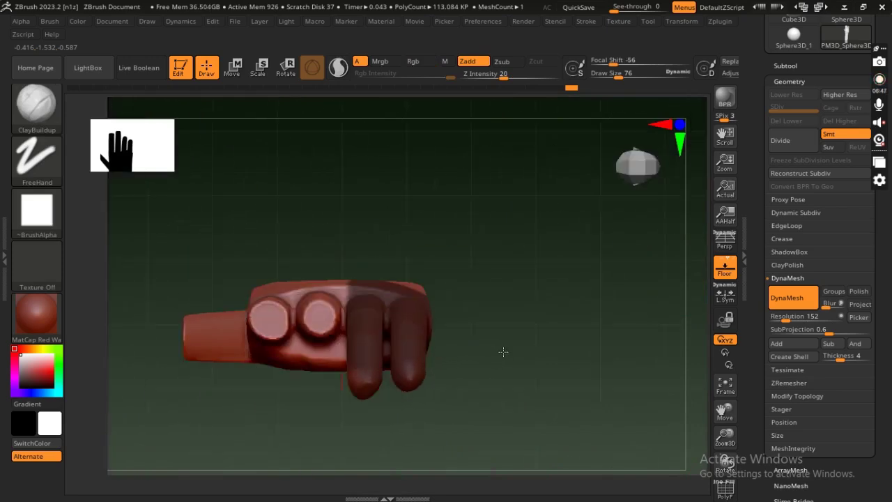
{"action": "key", "text": "ctrl"}
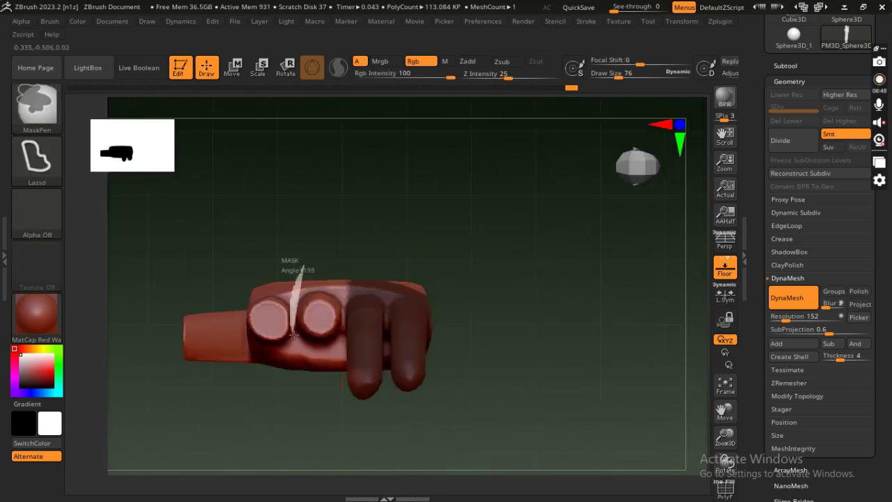
{"action": "left_click_drag", "start_coordinate": [342, 300], "coordinate": [345, 295]}
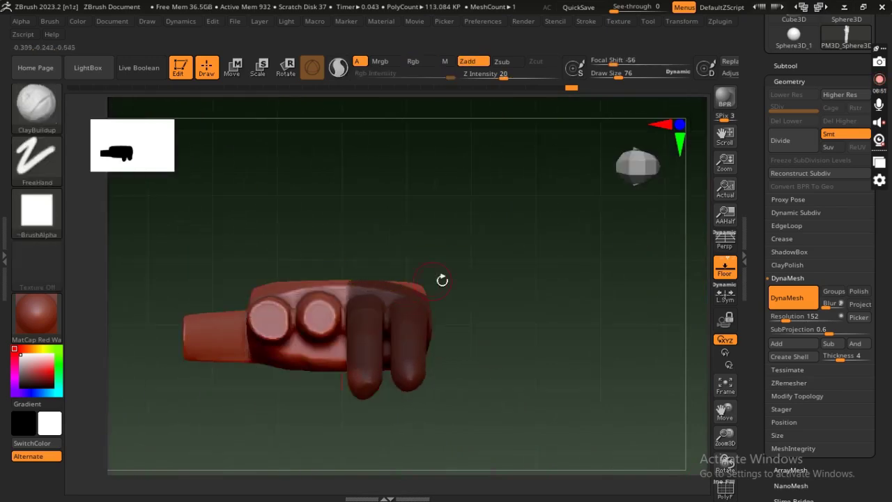
Step: Mask a diagonal area on the index finger
{"action": "mouse_move", "coordinate": [442, 279]}
{"action": "left_mouse_down"}
{"action": "mouse_move", "coordinate": [488, 233]}
{"action": "mouse_move", "coordinate": [448, 131]}
{"action": "mouse_move", "coordinate": [456, 111]}
{"action": "mouse_move", "coordinate": [481, 133]}
{"action": "left_mouse_up"}
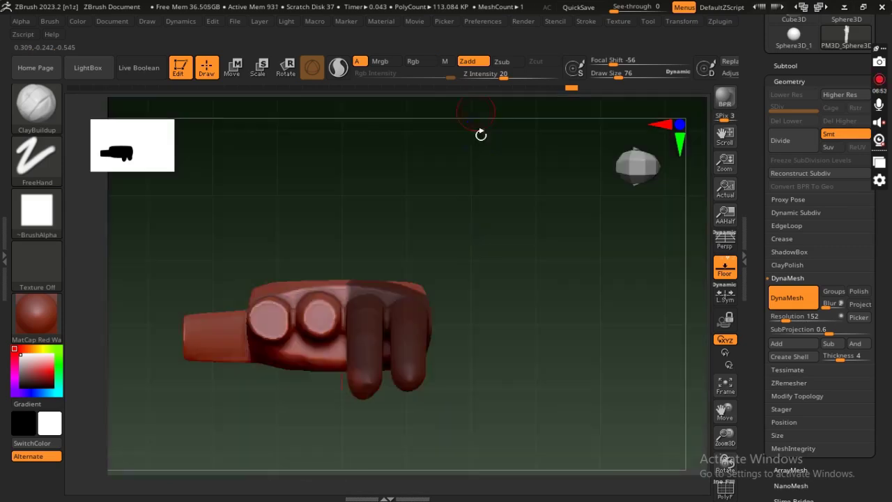
{"action": "key", "text": "space"}
{"action": "mouse_move", "coordinate": [568, 365]}
{"action": "left_mouse_down"}
{"action": "mouse_move", "coordinate": [565, 287]}
{"action": "mouse_move", "coordinate": [210, 231]}
{"action": "left_mouse_up"}
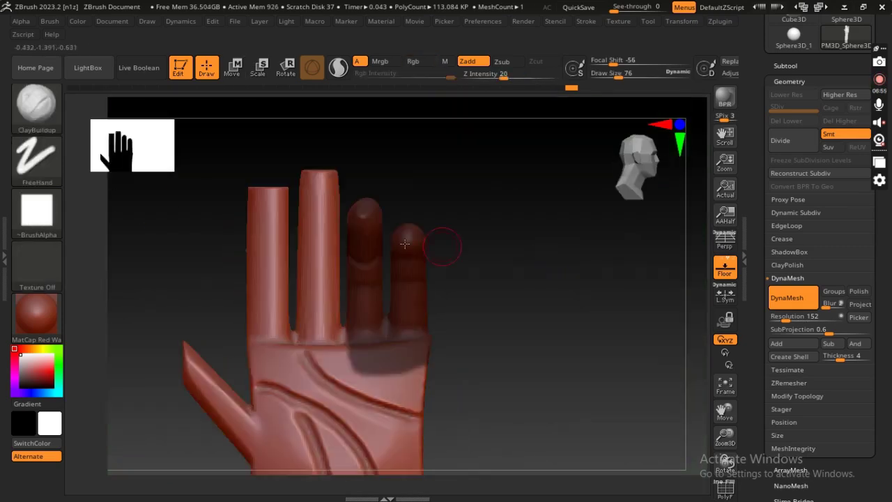
{"action": "key", "text": "ctrl"}
{"action": "left_click", "coordinate": [42, 167]}
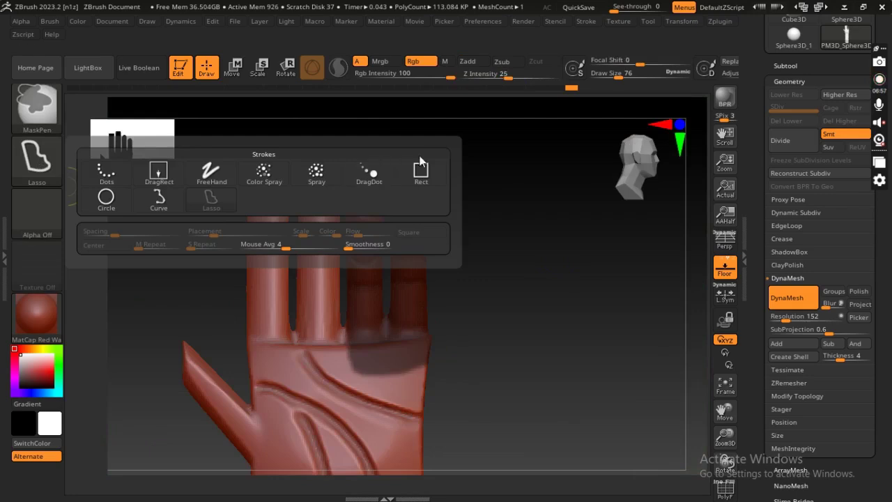
{"action": "left_click_drag", "start_coordinate": [291, 319], "coordinate": [290, 372], "text": "ctrl"}
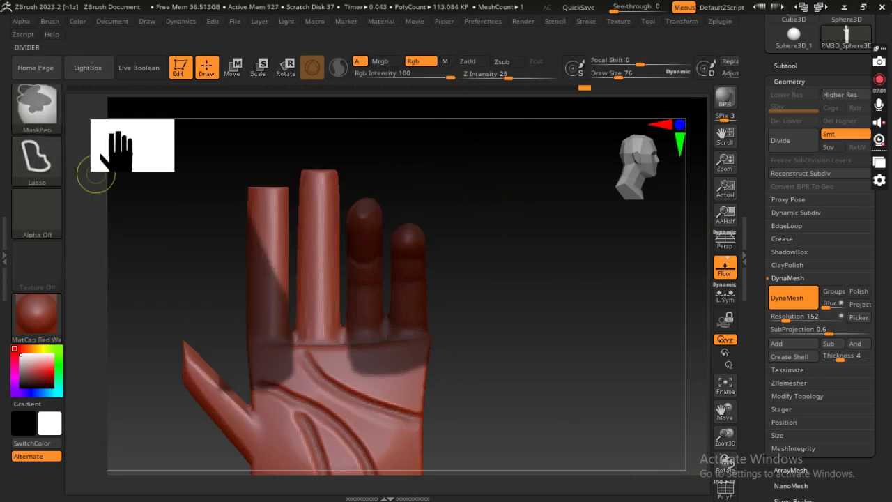
Step: Switch masking to Rect and cover the index finger, palm, wrist and forearm
{"action": "left_click", "coordinate": [50, 162]}
{"action": "left_click", "coordinate": [433, 184]}
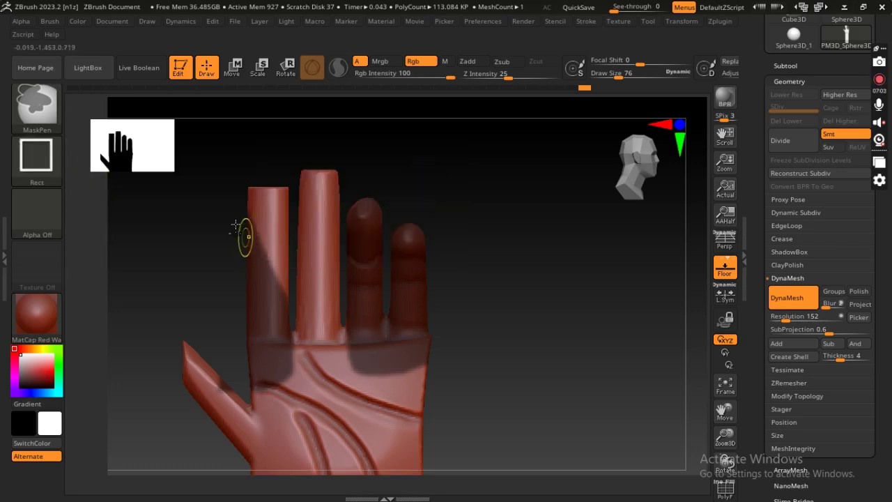
{"action": "left_click_drag", "start_coordinate": [226, 153], "coordinate": [295, 425], "text": "ctrl"}
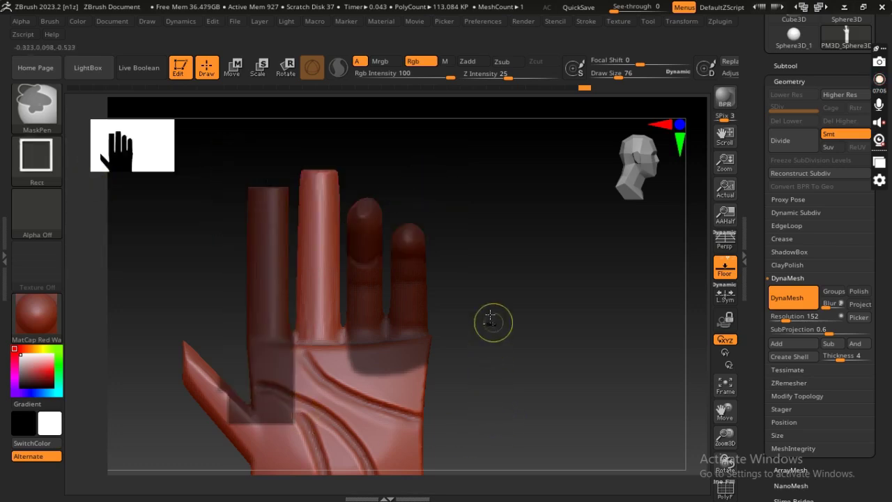
{"action": "left_click_drag", "start_coordinate": [491, 319], "coordinate": [155, 432], "text": "ctrl"}
{"action": "left_click_drag", "start_coordinate": [481, 356], "coordinate": [514, 219], "text": "alt"}
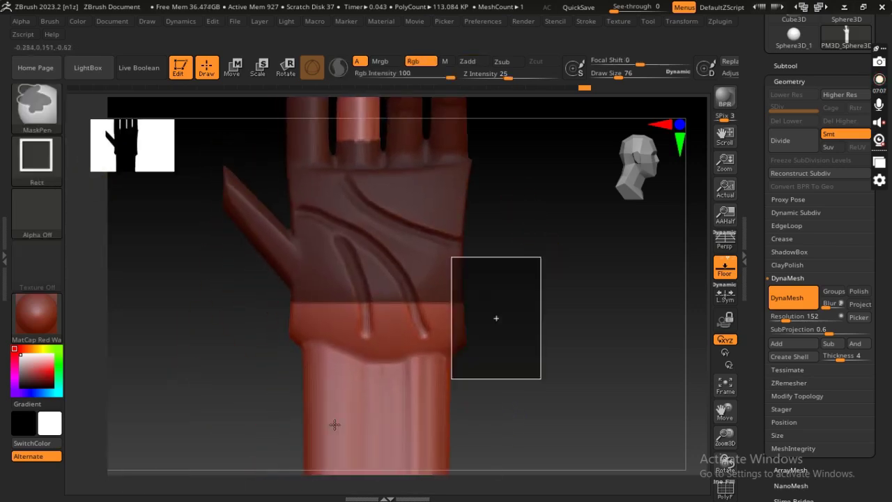
{"action": "mouse_move", "coordinate": [291, 419]}
{"action": "left_mouse_down", "text": "alt"}
{"action": "mouse_move", "coordinate": [450, 378]}
{"action": "mouse_move", "coordinate": [442, 275]}
{"action": "mouse_move", "coordinate": [400, 318]}
{"action": "left_mouse_up", "text": "alt"}
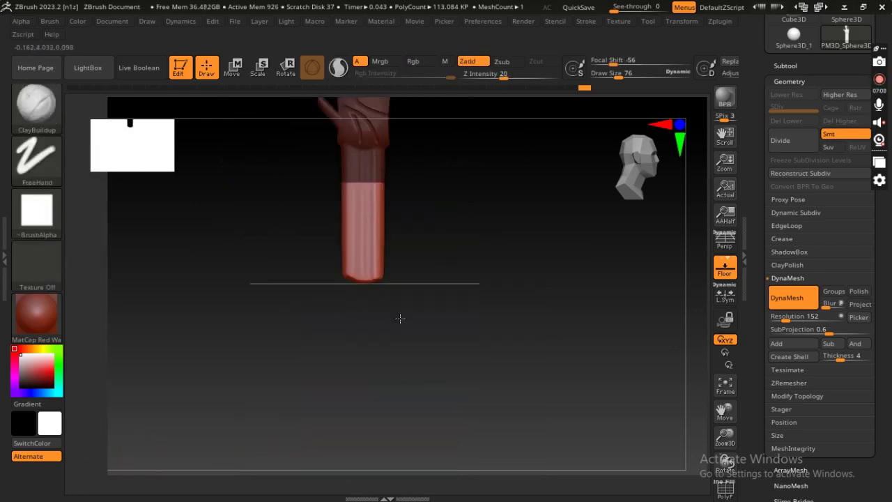
{"action": "left_click_drag", "start_coordinate": [424, 174], "coordinate": [223, 350], "text": "ctrl"}
Step: Unmask the tall second finger with a Ctrl+Alt rectangle and zoom in
{"action": "left_click_drag", "start_coordinate": [423, 131], "coordinate": [399, 340], "text": "alt"}
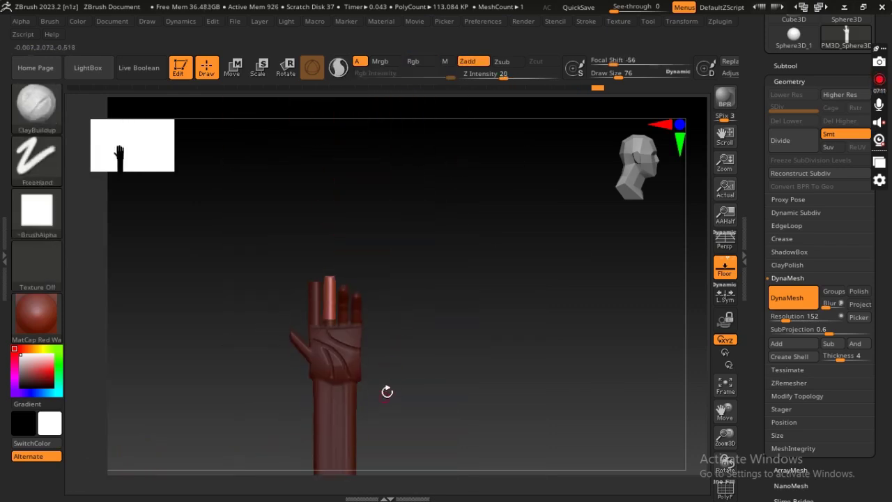
{"action": "right_click_drag", "start_coordinate": [398, 253], "coordinate": [424, 255], "text": "ctrl"}
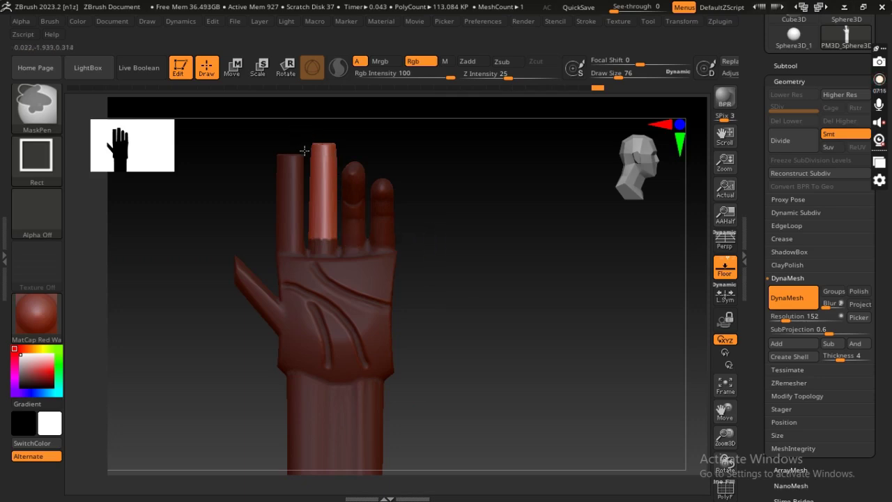
{"action": "left_click_drag", "start_coordinate": [308, 139], "coordinate": [336, 250], "text": "ctrl"}
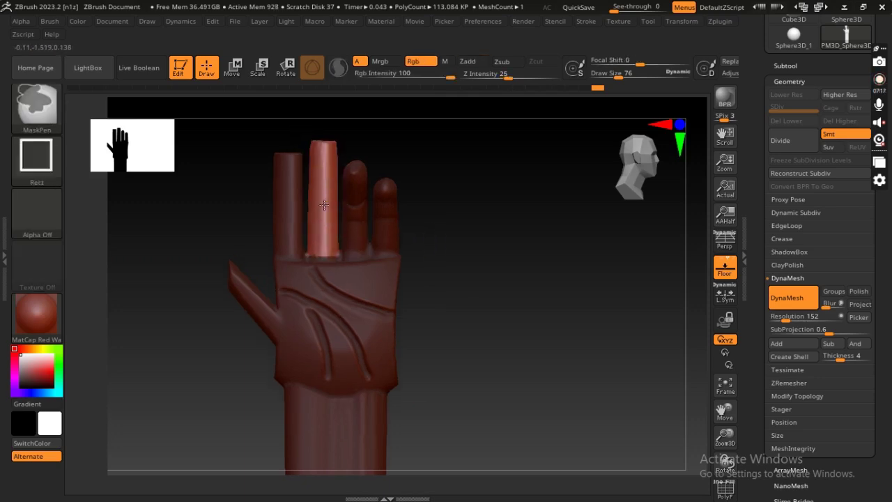
{"action": "mouse_move", "coordinate": [336, 249]}
{"action": "right_mouse_down", "text": "ctrl"}
{"action": "mouse_move", "coordinate": [442, 309]}
{"action": "mouse_move", "coordinate": [418, 335]}
{"action": "mouse_move", "coordinate": [447, 369]}
{"action": "mouse_move", "coordinate": [393, 309]}
{"action": "mouse_move", "coordinate": [354, 328]}
{"action": "mouse_move", "coordinate": [526, 407]}
{"action": "mouse_move", "coordinate": [506, 325]}
{"action": "mouse_move", "coordinate": [364, 283]}
{"action": "mouse_move", "coordinate": [507, 340]}
{"action": "mouse_move", "coordinate": [436, 237]}
{"action": "mouse_move", "coordinate": [422, 239]}
{"action": "mouse_move", "coordinate": [412, 287]}
{"action": "mouse_move", "coordinate": [420, 304]}
{"action": "right_mouse_up", "text": "ctrl"}
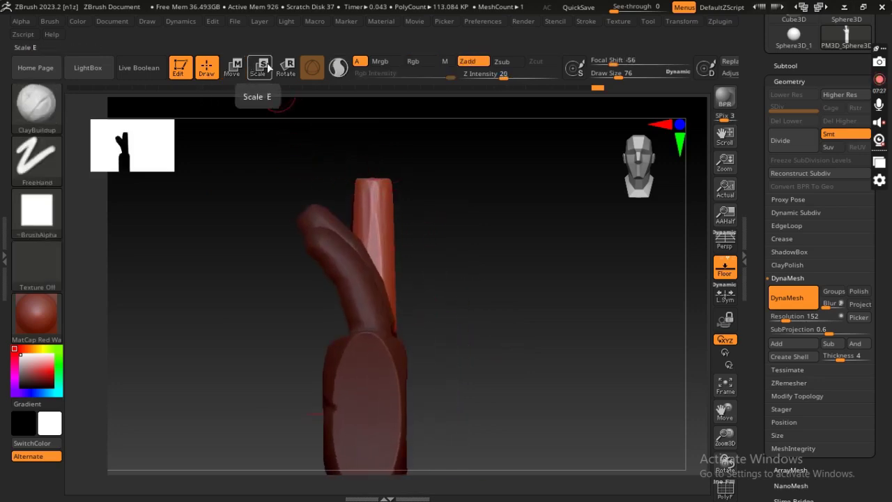
Step: Switch to Transpose rotate, centre the gizmo on the unmasked finger and reset its axes
{"action": "key", "text": "r"}
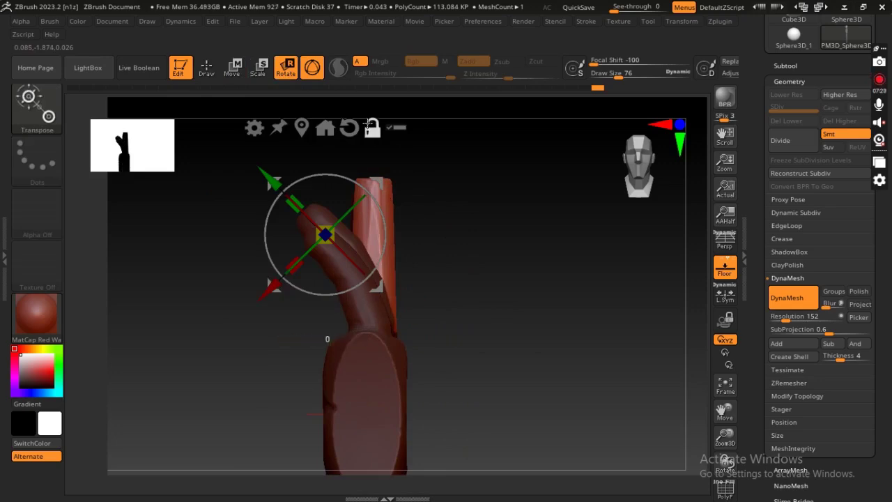
{"action": "left_click", "coordinate": [301, 128]}
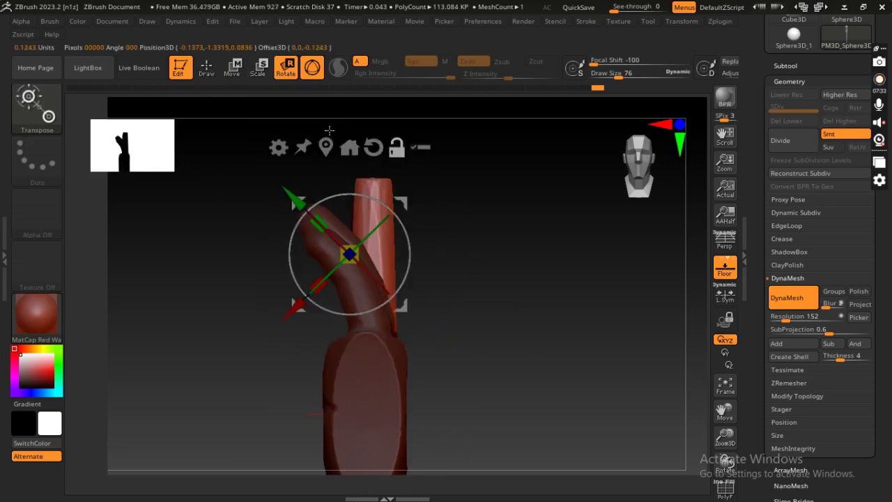
{"action": "mouse_move", "coordinate": [491, 251]}
{"action": "left_mouse_down"}
{"action": "mouse_move", "coordinate": [498, 240]}
{"action": "mouse_move", "coordinate": [564, 233]}
{"action": "mouse_move", "coordinate": [550, 272]}
{"action": "mouse_move", "coordinate": [499, 284]}
{"action": "mouse_move", "coordinate": [478, 309]}
{"action": "mouse_move", "coordinate": [488, 328]}
{"action": "mouse_move", "coordinate": [527, 343]}
{"action": "mouse_move", "coordinate": [504, 133]}
{"action": "mouse_move", "coordinate": [495, 221]}
{"action": "mouse_move", "coordinate": [474, 312]}
{"action": "mouse_move", "coordinate": [468, 307]}
{"action": "left_mouse_up"}
{"action": "mouse_move", "coordinate": [508, 208]}
{"action": "left_mouse_down", "text": "alt"}
{"action": "mouse_move", "coordinate": [509, 268]}
{"action": "mouse_move", "coordinate": [488, 360]}
{"action": "mouse_move", "coordinate": [437, 185]}
{"action": "left_mouse_up", "text": "alt"}
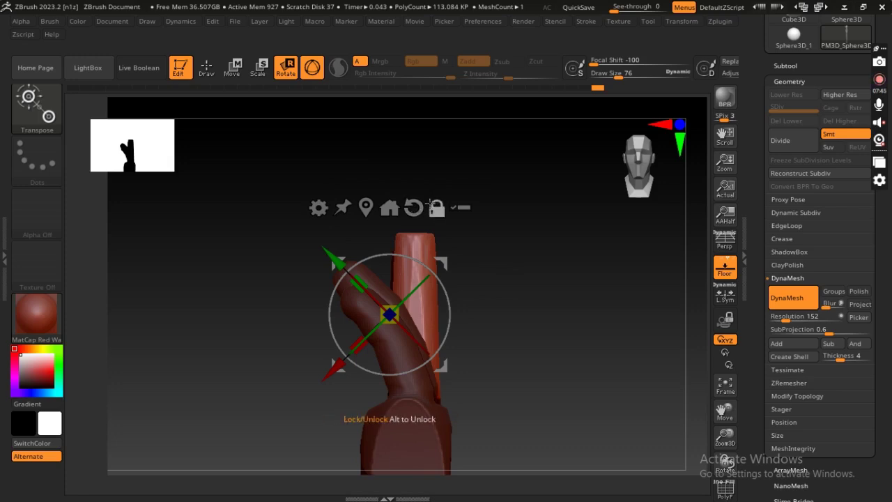
{"action": "left_click", "coordinate": [415, 207]}
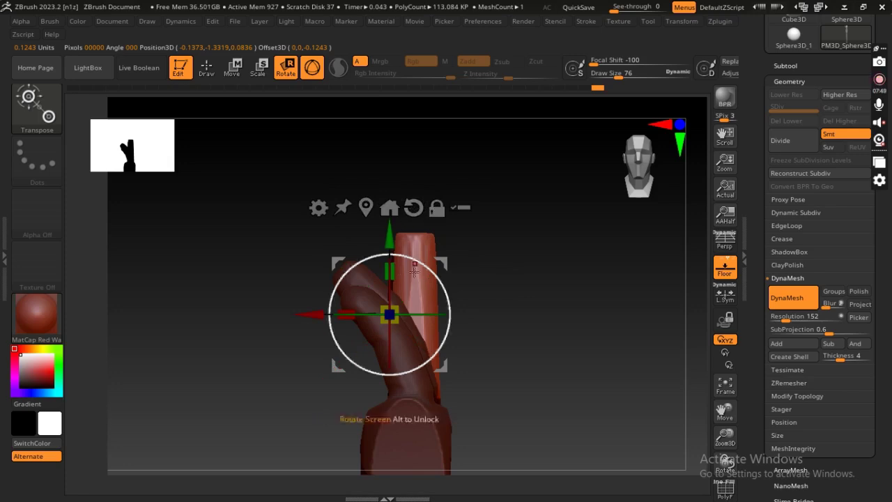
Step: Rotate and tilt the second finger, bending it forward at its base
{"action": "left_click_drag", "start_coordinate": [423, 262], "coordinate": [439, 279]}
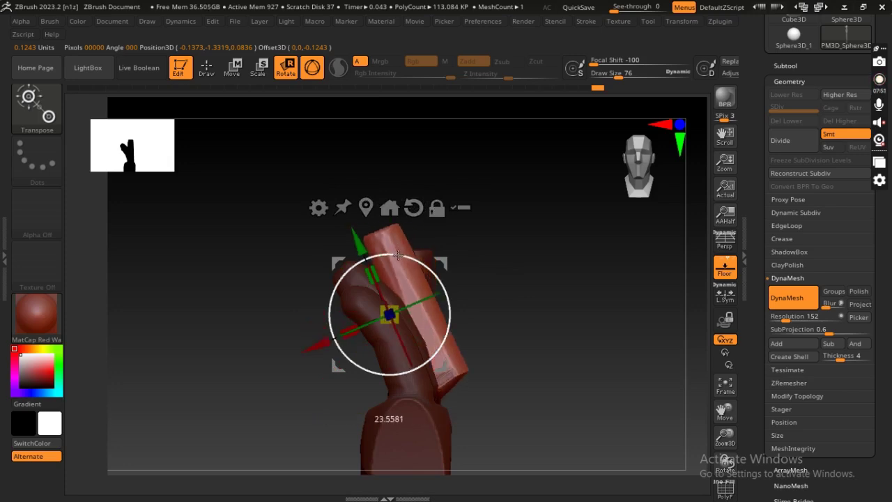
{"action": "mouse_move", "coordinate": [307, 347]}
{"action": "left_mouse_down"}
{"action": "mouse_move", "coordinate": [317, 343]}
{"action": "mouse_move", "coordinate": [298, 347]}
{"action": "left_mouse_up"}
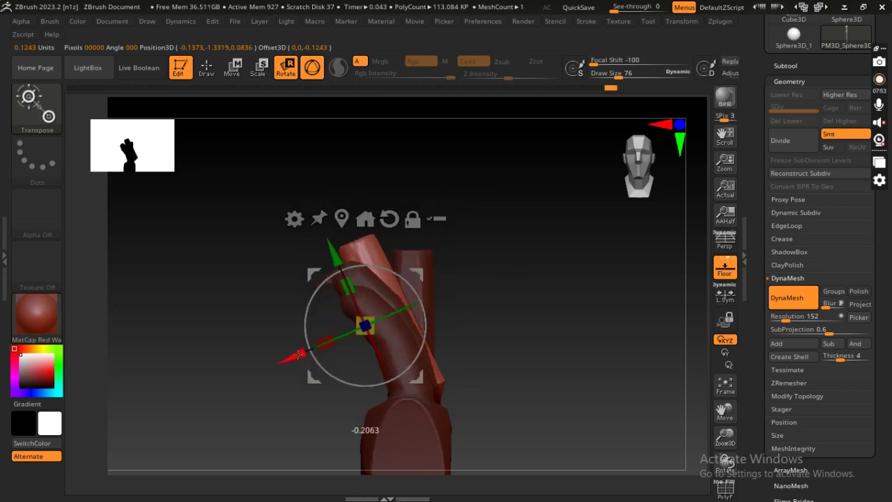
{"action": "mouse_move", "coordinate": [479, 319]}
{"action": "left_mouse_down"}
{"action": "mouse_move", "coordinate": [510, 281]}
{"action": "mouse_move", "coordinate": [486, 278]}
{"action": "mouse_move", "coordinate": [398, 329]}
{"action": "mouse_move", "coordinate": [536, 245]}
{"action": "left_mouse_up"}
{"action": "left_click_drag", "start_coordinate": [420, 269], "coordinate": [502, 285]}
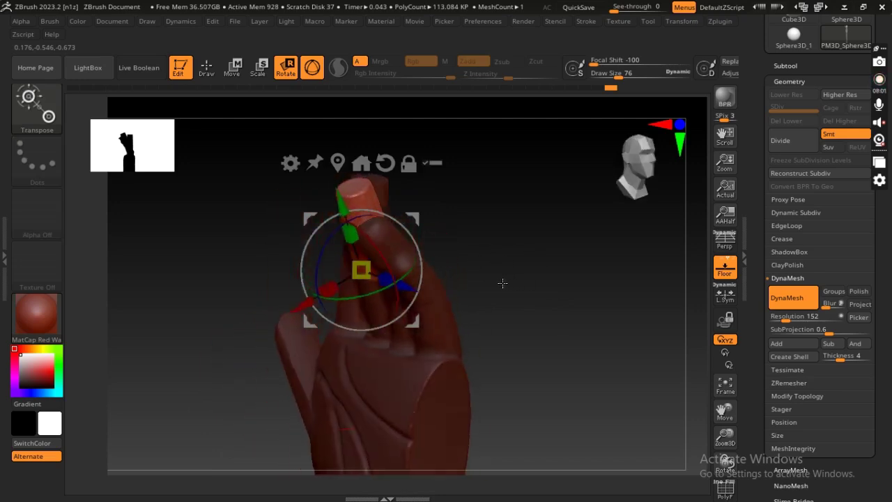
Step: Recentre the gizmo, tilt the finger, and rotate its upper section about 14°
{"action": "left_click", "coordinate": [352, 155]}
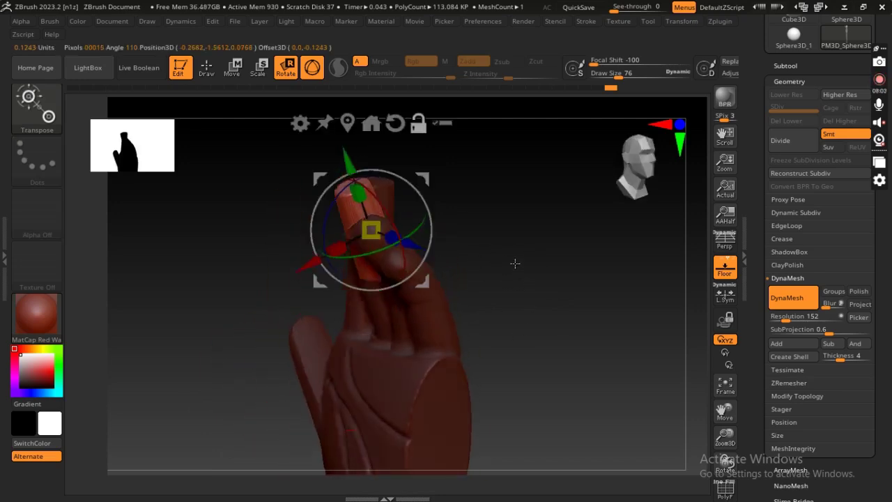
{"action": "left_click_drag", "start_coordinate": [514, 263], "coordinate": [447, 244]}
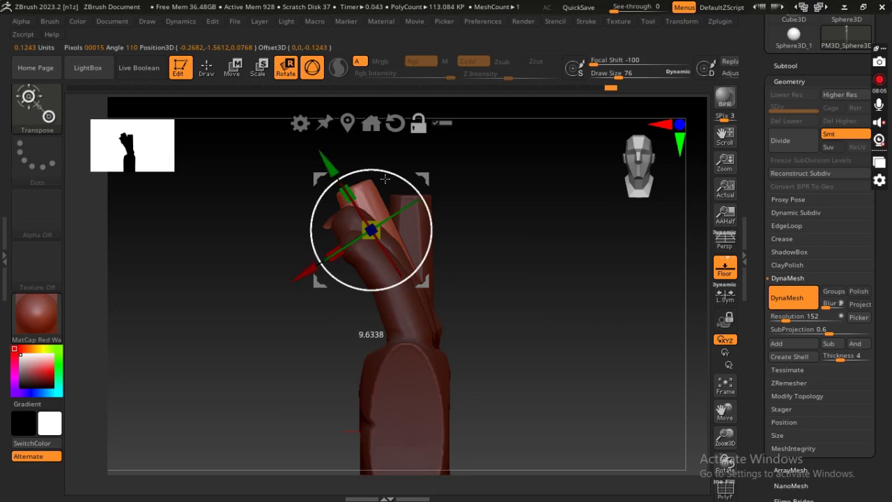
{"action": "left_click_drag", "start_coordinate": [385, 180], "coordinate": [466, 200]}
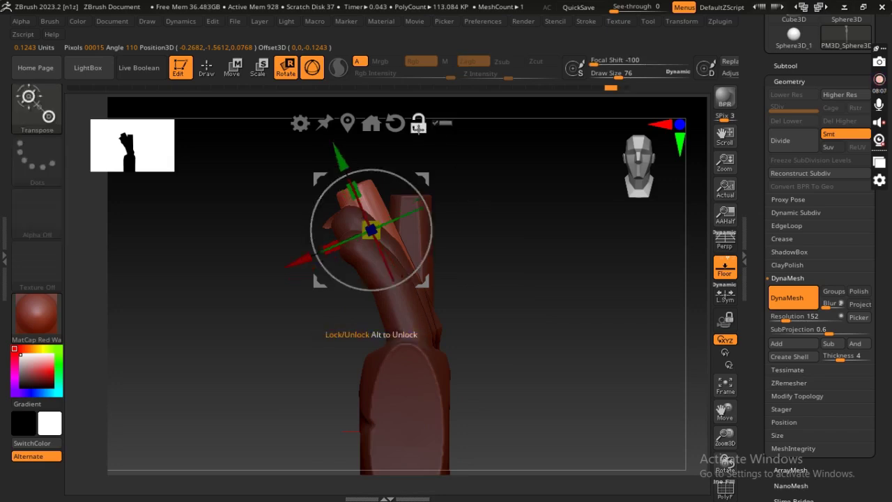
{"action": "left_click_drag", "start_coordinate": [386, 172], "coordinate": [324, 178]}
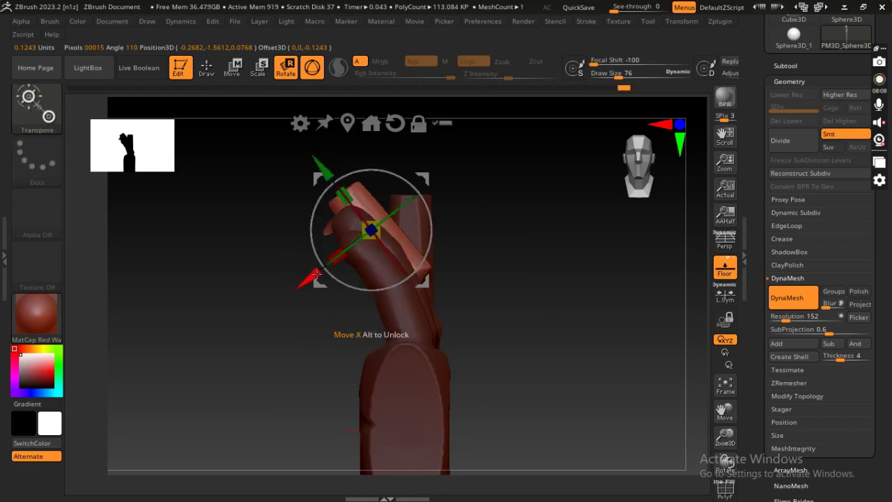
{"action": "left_click_drag", "start_coordinate": [317, 274], "coordinate": [321, 272]}
{"action": "mouse_move", "coordinate": [447, 279]}
{"action": "left_mouse_down"}
{"action": "mouse_move", "coordinate": [496, 262]}
{"action": "mouse_move", "coordinate": [518, 281]}
{"action": "mouse_move", "coordinate": [484, 309]}
{"action": "mouse_move", "coordinate": [478, 301]}
{"action": "mouse_move", "coordinate": [490, 323]}
{"action": "left_mouse_up"}
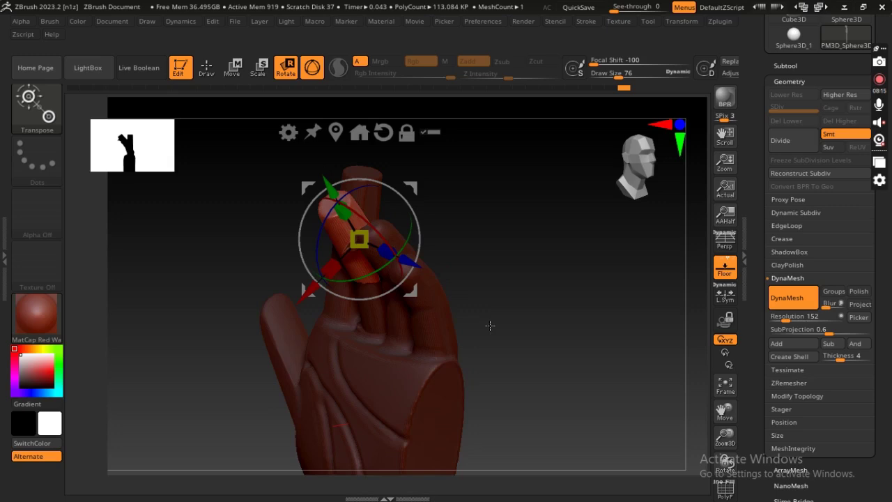
{"action": "mouse_move", "coordinate": [464, 211]}
{"action": "left_mouse_down"}
{"action": "mouse_move", "coordinate": [528, 233]}
{"action": "mouse_move", "coordinate": [534, 255]}
{"action": "mouse_move", "coordinate": [487, 247]}
{"action": "mouse_move", "coordinate": [430, 185]}
{"action": "left_mouse_up"}
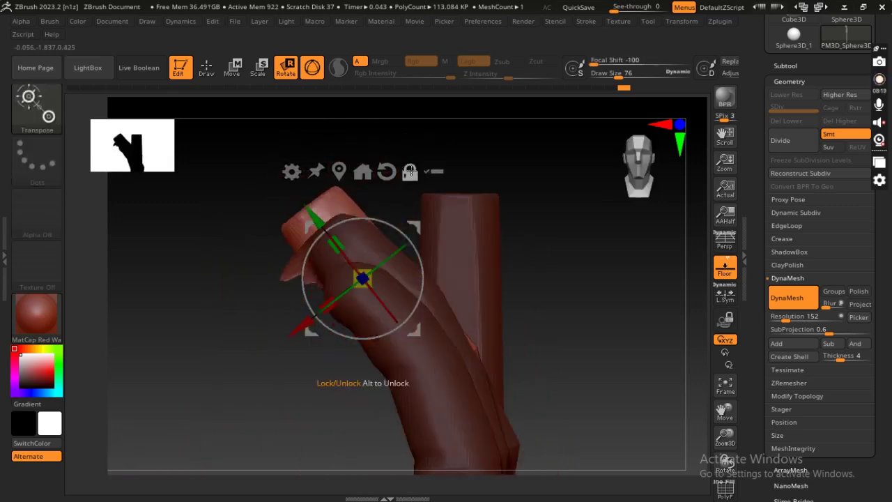
{"action": "left_click", "coordinate": [341, 171]}
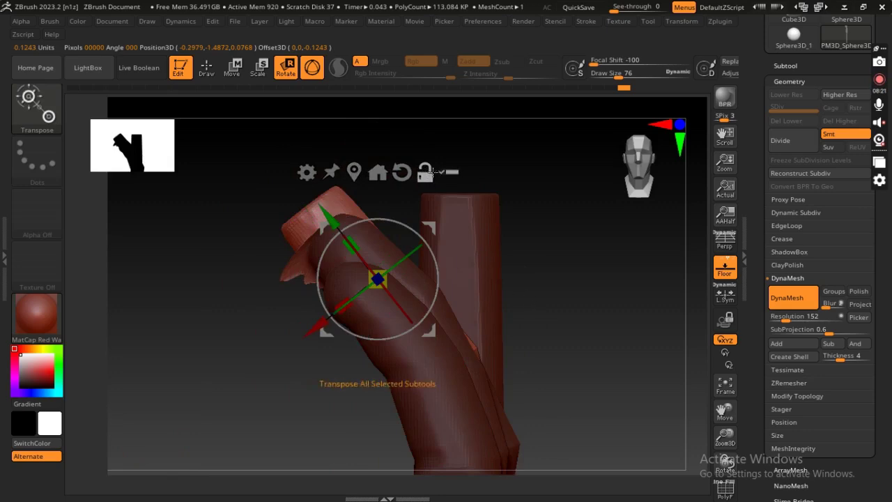
{"action": "left_click_drag", "start_coordinate": [428, 228], "coordinate": [593, 261]}
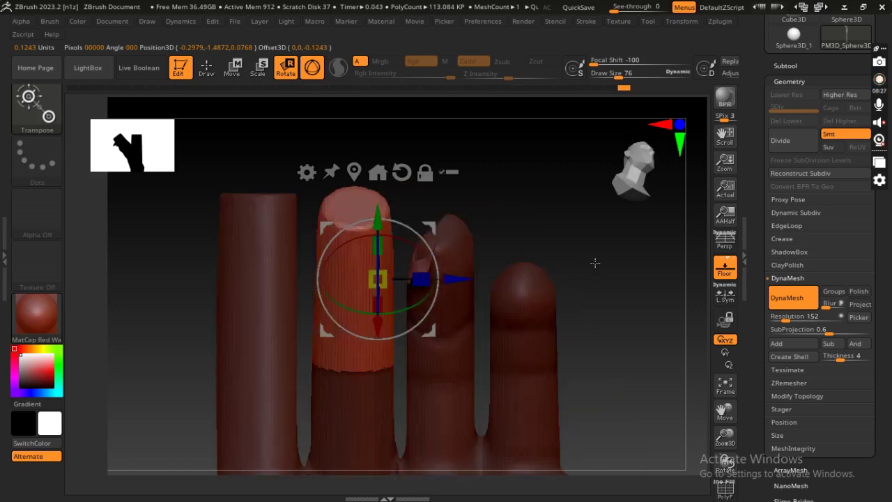
Step: Clear and redo the mask so everything except the second fingertip is covered
{"action": "left_click_drag", "start_coordinate": [611, 302], "coordinate": [214, 398], "text": "ctrl"}
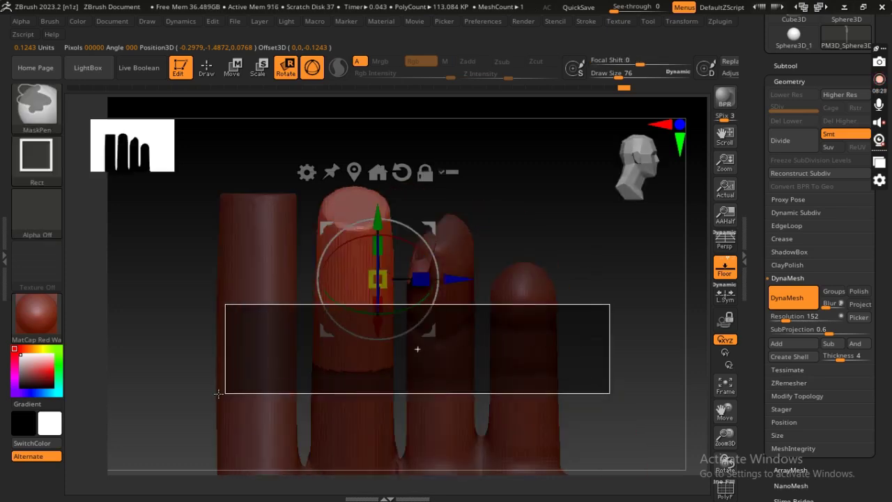
{"action": "mouse_move", "coordinate": [501, 245]}
{"action": "left_mouse_down"}
{"action": "mouse_move", "coordinate": [462, 237]}
{"action": "mouse_move", "coordinate": [502, 231]}
{"action": "mouse_move", "coordinate": [462, 292]}
{"action": "mouse_move", "coordinate": [478, 228]}
{"action": "mouse_move", "coordinate": [515, 230]}
{"action": "mouse_move", "coordinate": [543, 213]}
{"action": "mouse_move", "coordinate": [481, 209]}
{"action": "left_mouse_up"}
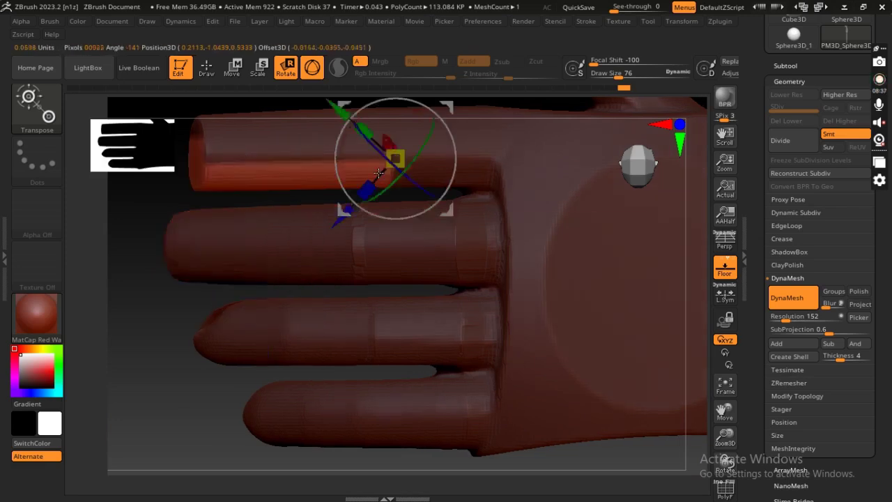
{"action": "left_click", "coordinate": [395, 161]}
{"action": "left_click_drag", "start_coordinate": [323, 238], "coordinate": [331, 158], "text": "ctrl"}
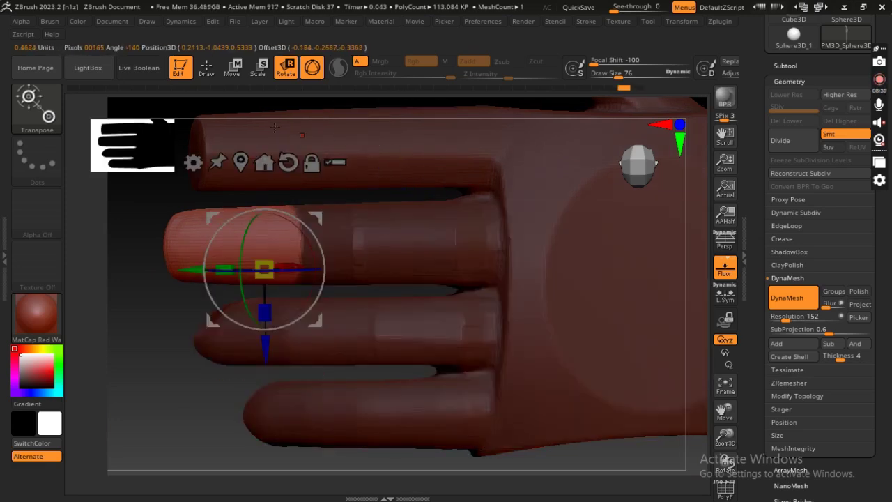
{"action": "key", "text": "q"}
{"action": "left_click_drag", "start_coordinate": [310, 282], "coordinate": [277, 271], "text": "ctrl"}
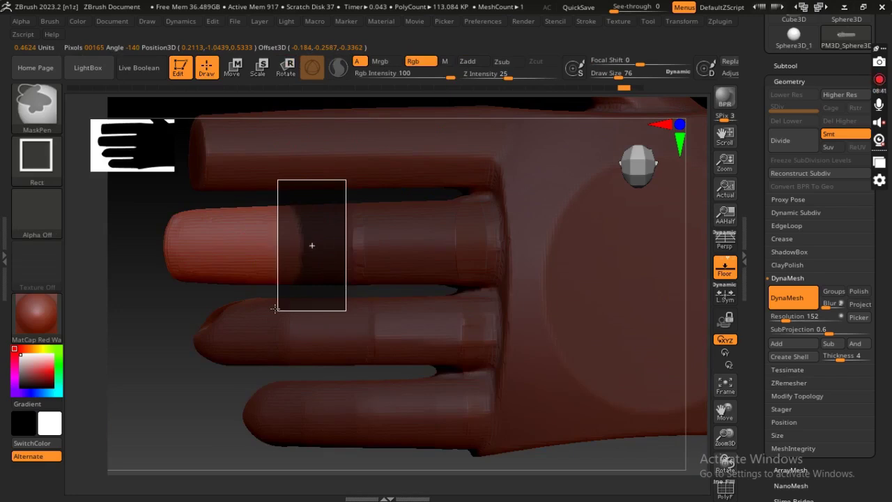
Step: Snap to a front view and undo the dent in the third fingertip
{"action": "mouse_move", "coordinate": [447, 279]}
{"action": "left_mouse_down"}
{"action": "mouse_move", "coordinate": [478, 155]}
{"action": "mouse_move", "coordinate": [506, 293]}
{"action": "left_mouse_up"}
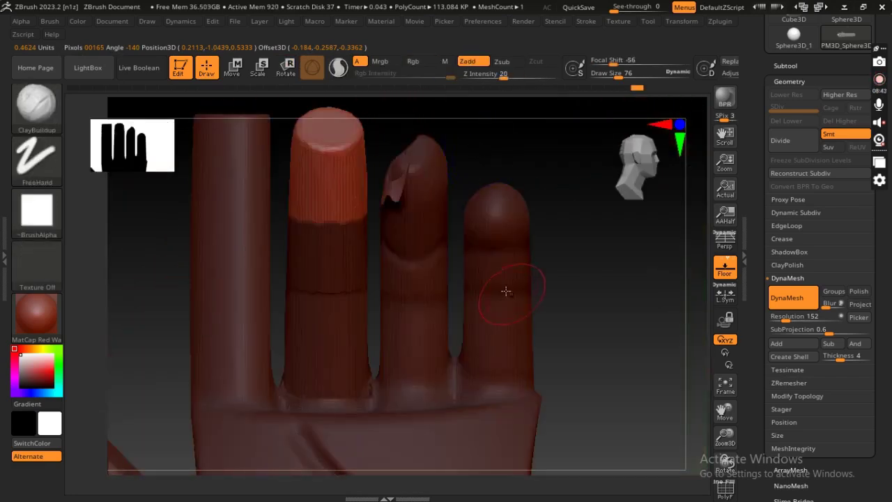
{"action": "left_click", "coordinate": [480, 268], "text": "ctrl"}
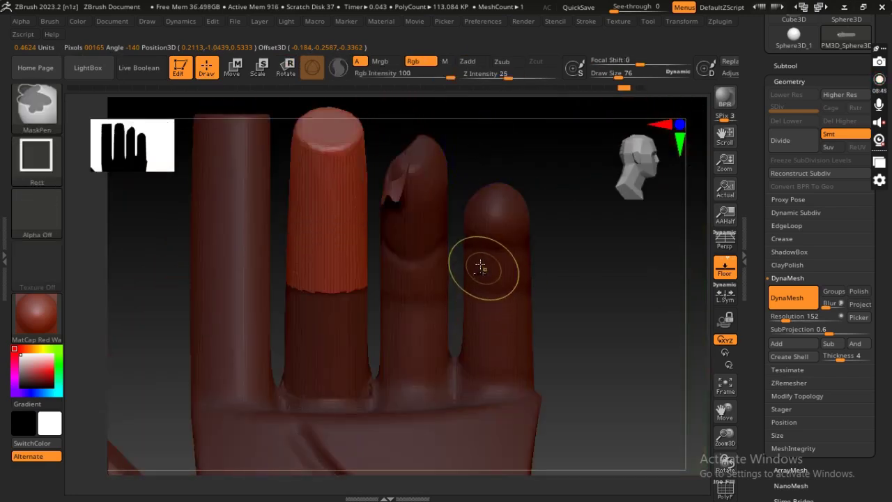
{"action": "key", "text": "ctrl+z"}
{"action": "key", "text": "ctrl+z"}
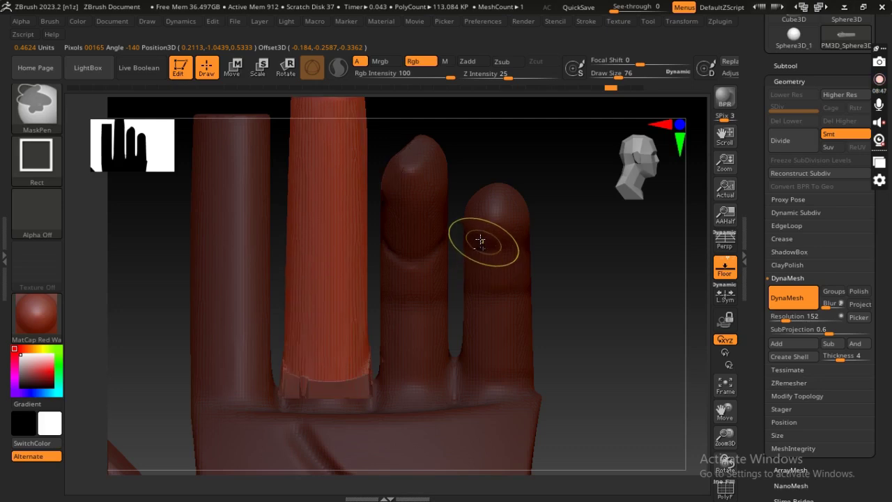
{"action": "mouse_move", "coordinate": [478, 230]}
{"action": "left_mouse_down"}
{"action": "mouse_move", "coordinate": [470, 366]}
{"action": "mouse_move", "coordinate": [532, 265]}
{"action": "mouse_move", "coordinate": [486, 270]}
{"action": "mouse_move", "coordinate": [520, 295]}
{"action": "mouse_move", "coordinate": [454, 323]}
{"action": "mouse_move", "coordinate": [567, 220]}
{"action": "mouse_move", "coordinate": [454, 372]}
{"action": "mouse_move", "coordinate": [466, 294]}
{"action": "mouse_move", "coordinate": [430, 274]}
{"action": "mouse_move", "coordinate": [438, 280]}
{"action": "mouse_move", "coordinate": [327, 391]}
{"action": "mouse_move", "coordinate": [223, 422]}
{"action": "mouse_move", "coordinate": [412, 348]}
{"action": "mouse_move", "coordinate": [343, 390]}
{"action": "mouse_move", "coordinate": [342, 372]}
{"action": "mouse_move", "coordinate": [314, 349]}
{"action": "mouse_move", "coordinate": [293, 307]}
{"action": "left_mouse_up"}
Step: Enter rotate mode and move the pivot higher up the second finger
{"action": "left_click_drag", "start_coordinate": [277, 85], "coordinate": [319, 45]}
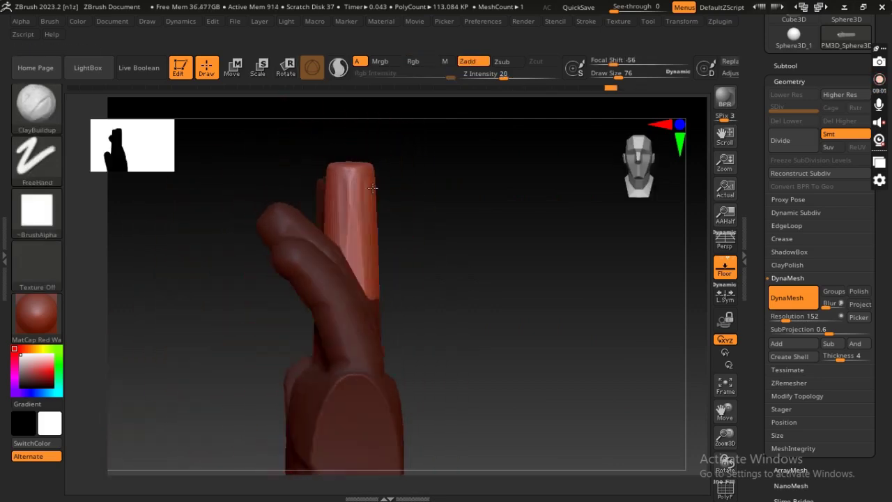
{"action": "left_click", "coordinate": [286, 68]}
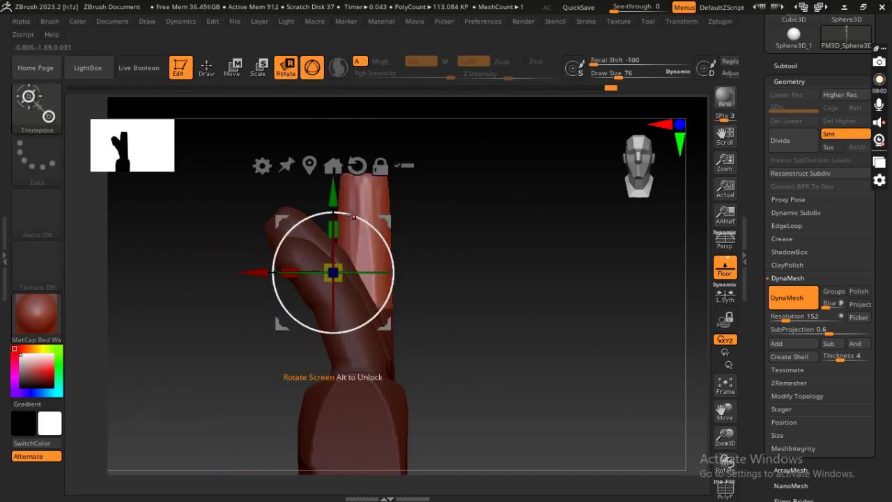
{"action": "left_click_drag", "start_coordinate": [358, 196], "coordinate": [357, 165], "text": "alt"}
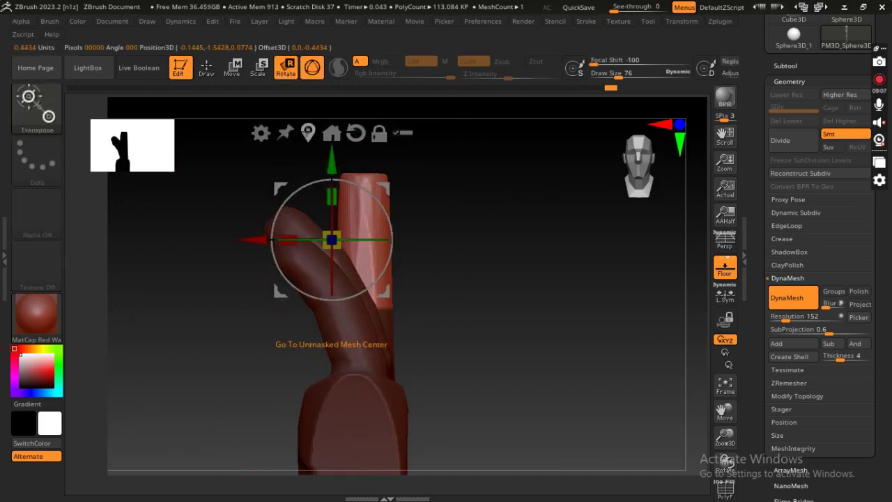
{"action": "mouse_move", "coordinate": [438, 218]}
{"action": "left_mouse_down"}
{"action": "mouse_move", "coordinate": [444, 165]}
{"action": "mouse_move", "coordinate": [353, 271]}
{"action": "left_mouse_up"}
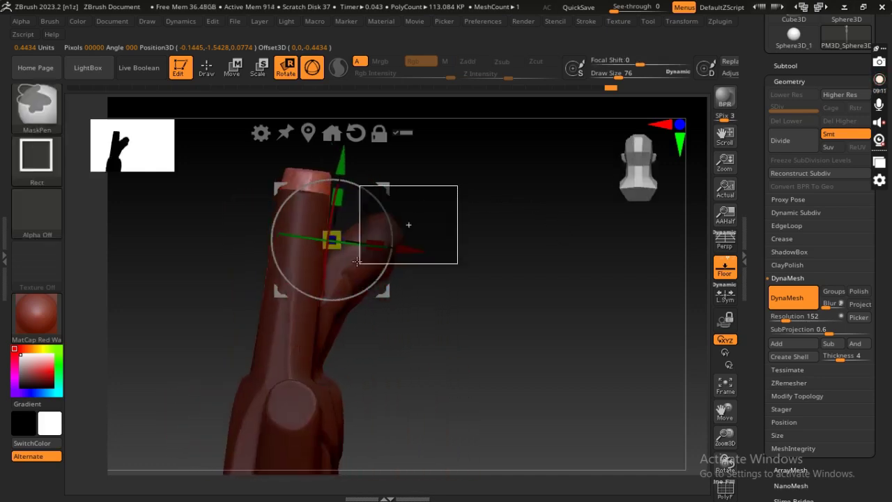
{"action": "left_click_drag", "start_coordinate": [451, 201], "coordinate": [438, 255]}
Step: Mask the neighbouring fingers and centre the pivot on the second finger's upper section
{"action": "left_click_drag", "start_coordinate": [454, 188], "coordinate": [347, 252], "text": "ctrl"}
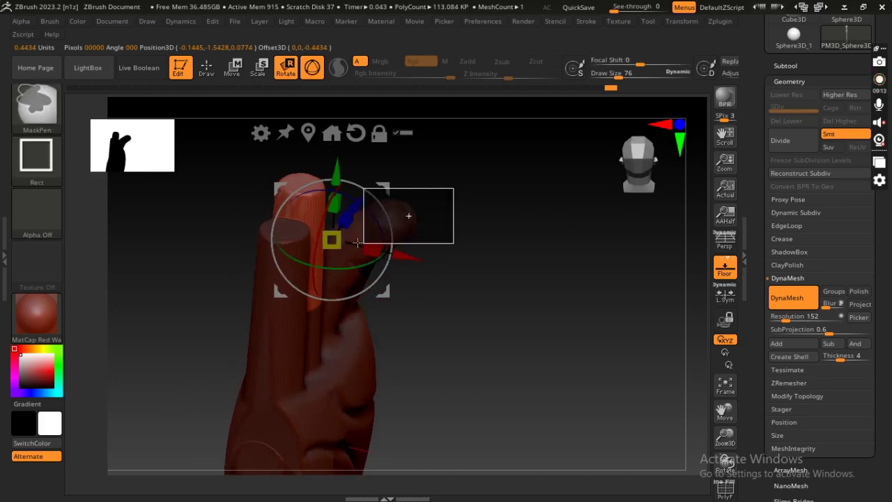
{"action": "left_click_drag", "start_coordinate": [508, 229], "coordinate": [458, 223]}
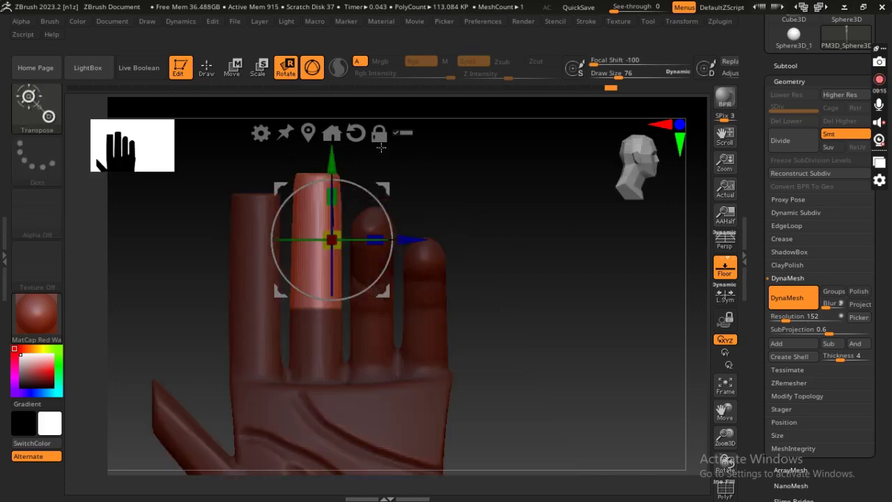
{"action": "mouse_move", "coordinate": [412, 241]}
{"action": "left_mouse_down"}
{"action": "mouse_move", "coordinate": [401, 241]}
{"action": "mouse_move", "coordinate": [508, 175]}
{"action": "mouse_move", "coordinate": [564, 200]}
{"action": "mouse_move", "coordinate": [514, 251]}
{"action": "mouse_move", "coordinate": [494, 213]}
{"action": "left_mouse_up"}
{"action": "left_click_drag", "start_coordinate": [456, 187], "coordinate": [347, 346], "text": "ctrl"}
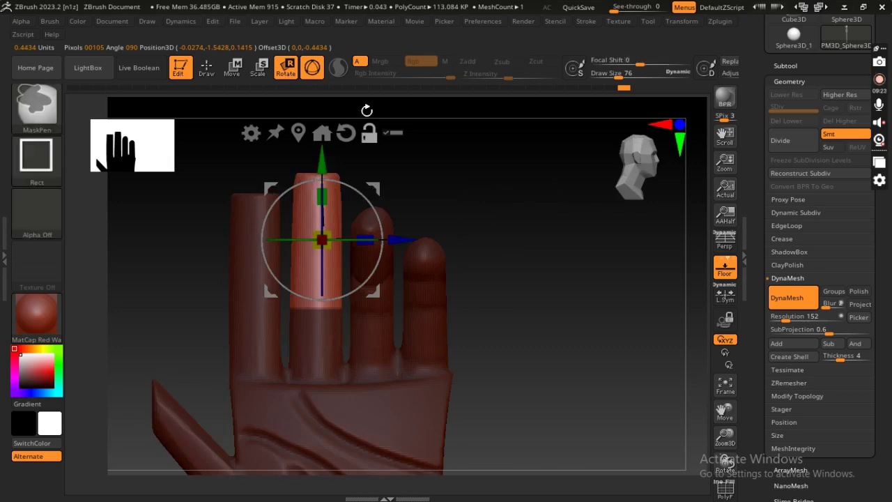
{"action": "left_click", "coordinate": [299, 131]}
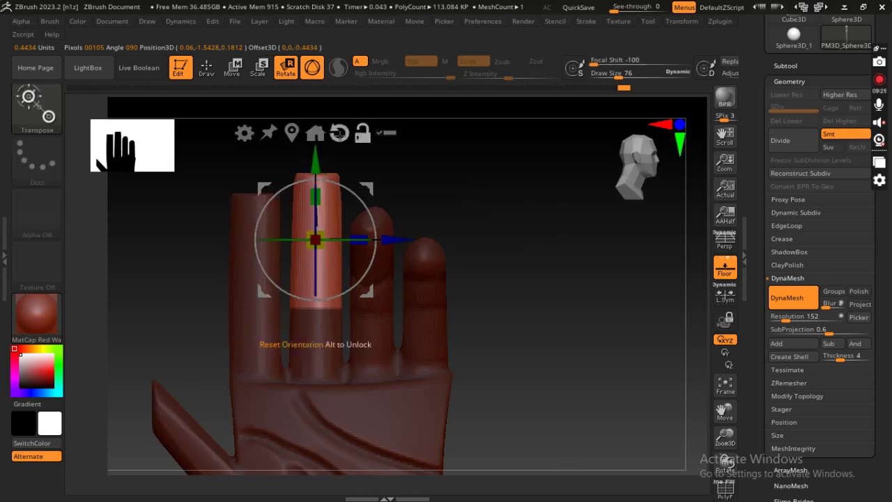
{"action": "mouse_move", "coordinate": [390, 153]}
{"action": "left_mouse_down"}
{"action": "mouse_move", "coordinate": [449, 203]}
{"action": "mouse_move", "coordinate": [387, 199]}
{"action": "mouse_move", "coordinate": [338, 215]}
{"action": "left_mouse_up"}
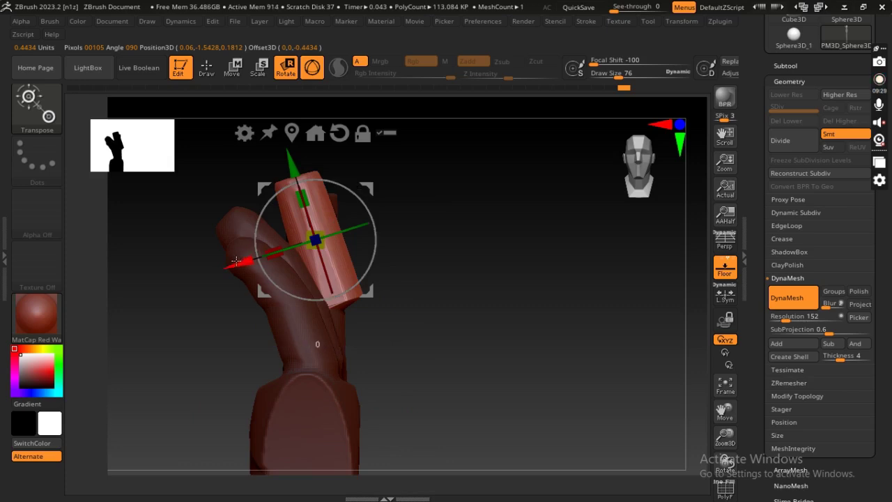
Step: Trial-pose the isolated finger section by shifting, masking, tilting and bending it forward
{"action": "left_click_drag", "start_coordinate": [236, 260], "coordinate": [223, 261]}
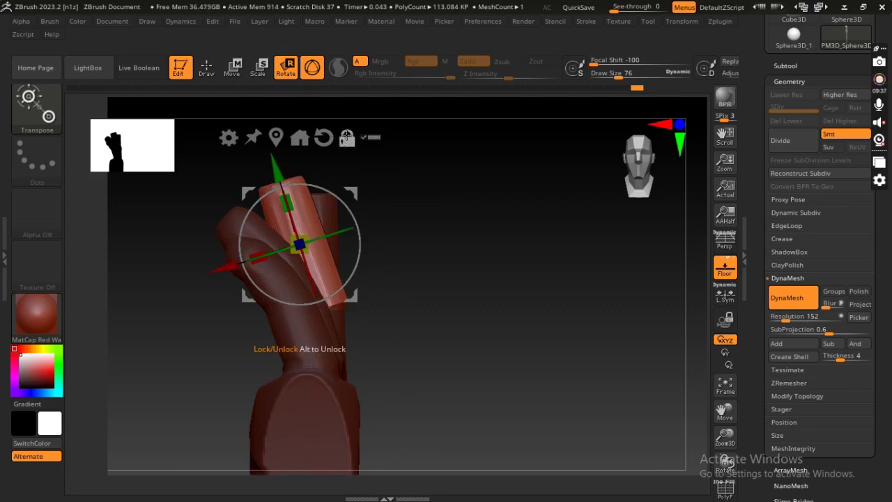
{"action": "left_click_drag", "start_coordinate": [396, 235], "coordinate": [315, 315], "text": "ctrl"}
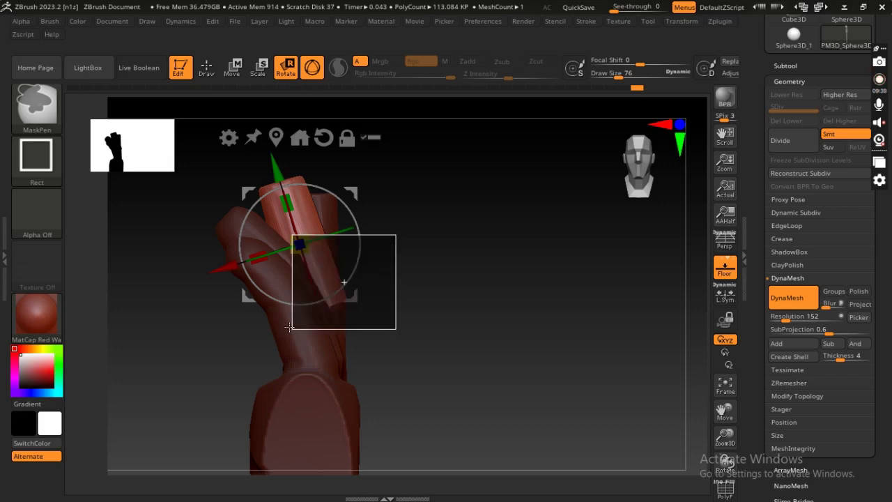
{"action": "left_click_drag", "start_coordinate": [388, 323], "coordinate": [246, 246], "text": "ctrl"}
{"action": "mouse_move", "coordinate": [378, 233]}
{"action": "left_mouse_down"}
{"action": "mouse_move", "coordinate": [380, 272]}
{"action": "mouse_move", "coordinate": [376, 233]}
{"action": "left_mouse_up"}
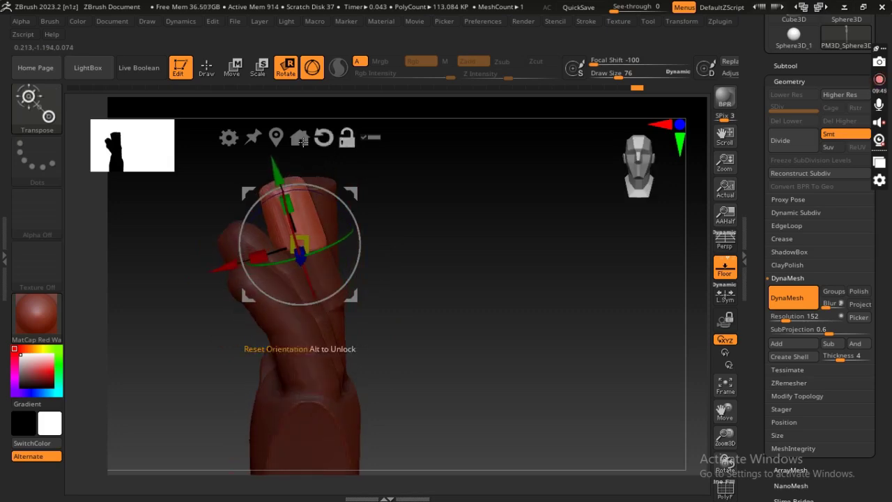
{"action": "left_click_drag", "start_coordinate": [277, 167], "coordinate": [279, 134]}
{"action": "left_click_drag", "start_coordinate": [406, 201], "coordinate": [388, 169]}
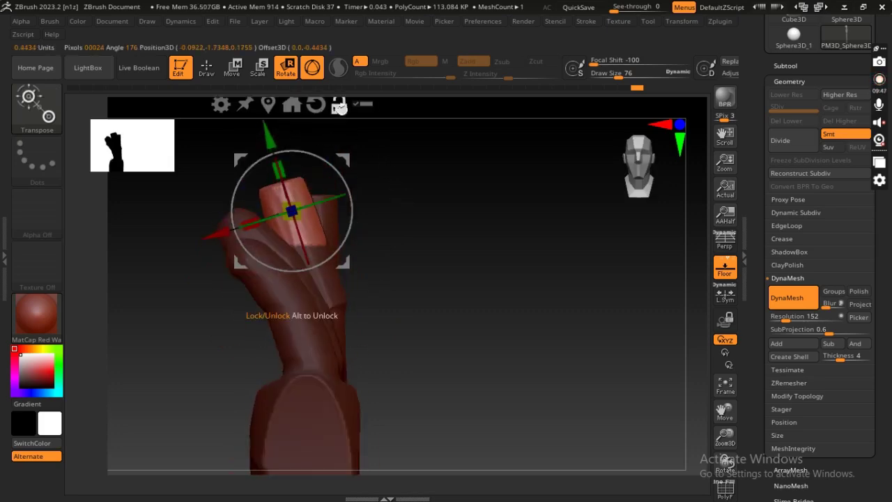
{"action": "mouse_move", "coordinate": [240, 183]}
{"action": "left_mouse_down"}
{"action": "mouse_move", "coordinate": [258, 243]}
{"action": "mouse_move", "coordinate": [438, 253]}
{"action": "mouse_move", "coordinate": [409, 283]}
{"action": "left_mouse_up"}
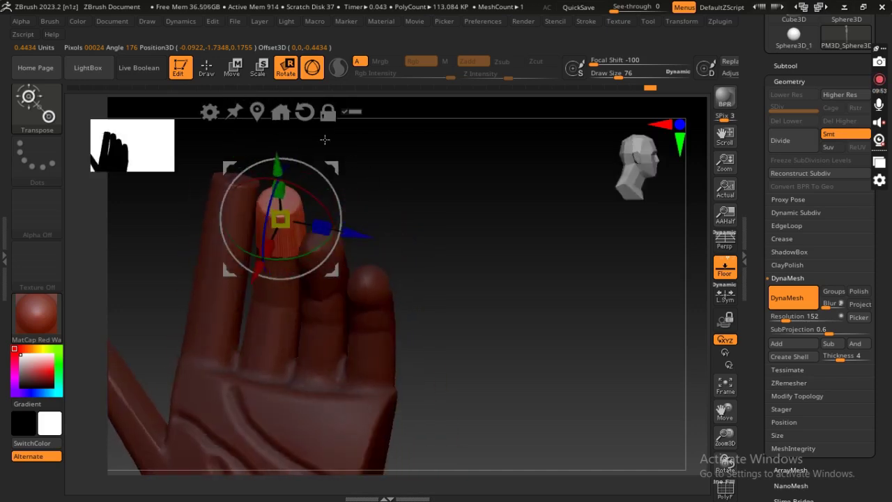
Step: Undo four pose changes with Ctrl+Z and return to Draw mode
{"action": "key", "text": "ctrl+z"}
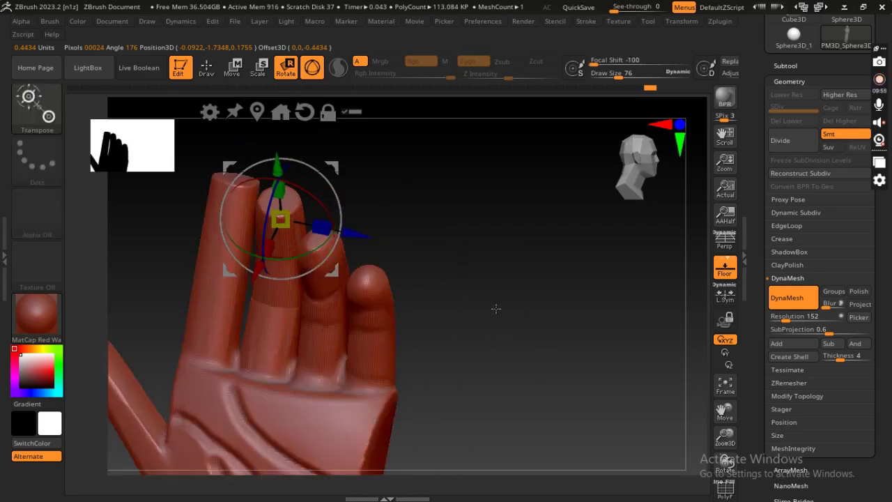
{"action": "key", "text": "ctrl+z"}
{"action": "key", "text": "ctrl+z"}
{"action": "key", "text": "ctrl+z"}
{"action": "key", "text": "ctrl+z"}
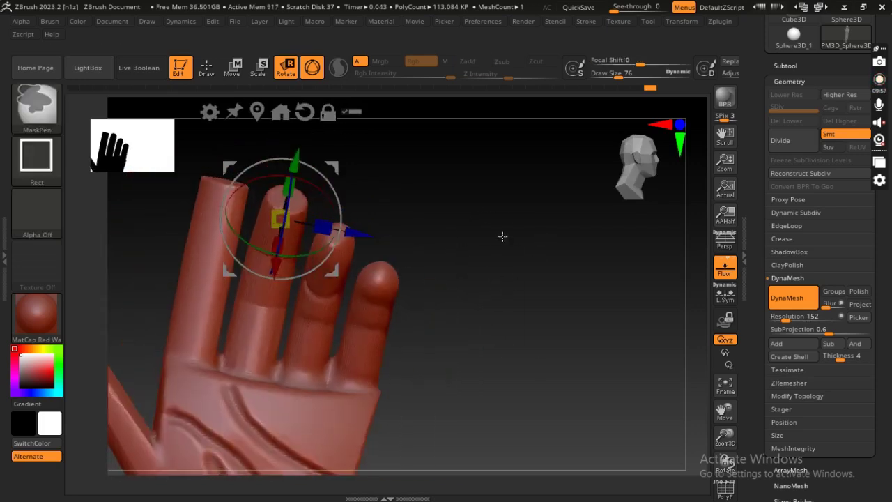
{"action": "key", "text": "ctrl+z"}
{"action": "key", "text": "ctrl+z"}
{"action": "key", "text": "ctrl+z"}
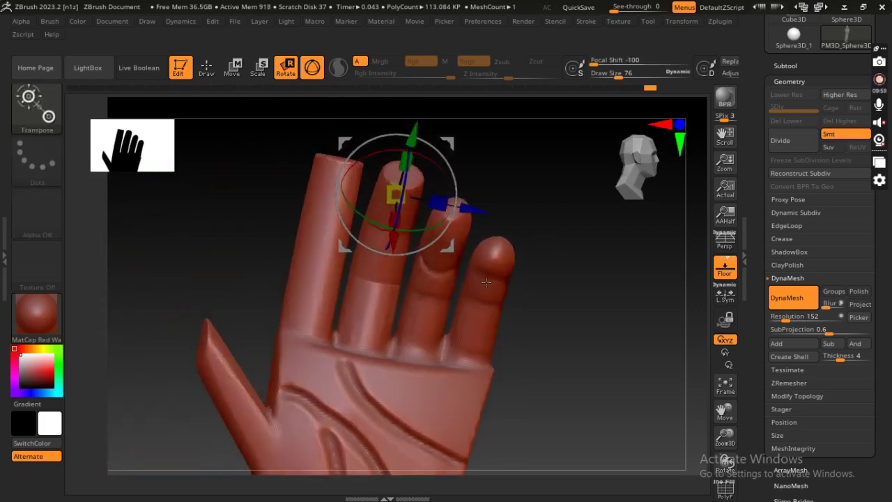
{"action": "key", "text": "ctrl+z"}
{"action": "key", "text": "q"}
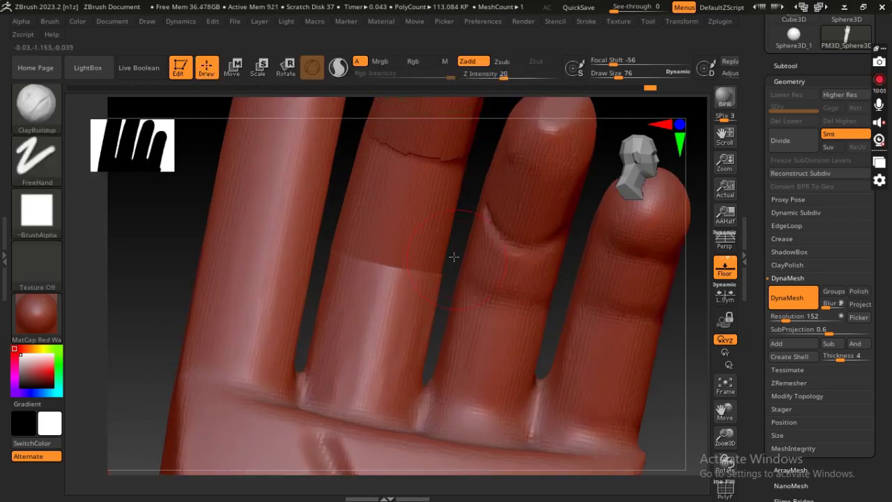
Step: Smooth the finger band at brush size 37, then carve a knuckle crease with DamStandard
{"action": "key", "text": "space"}
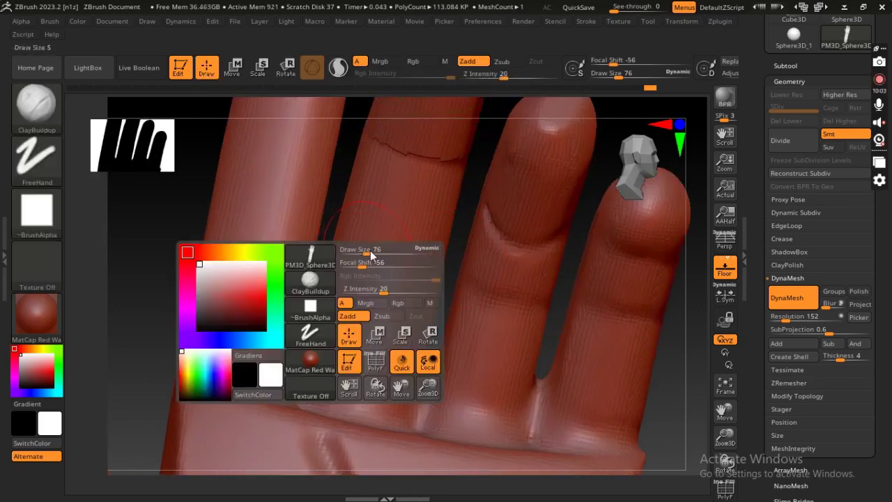
{"action": "mouse_move", "coordinate": [360, 248]}
{"action": "left_mouse_down"}
{"action": "mouse_move", "coordinate": [368, 251]}
{"action": "mouse_move", "coordinate": [355, 254]}
{"action": "left_mouse_up"}
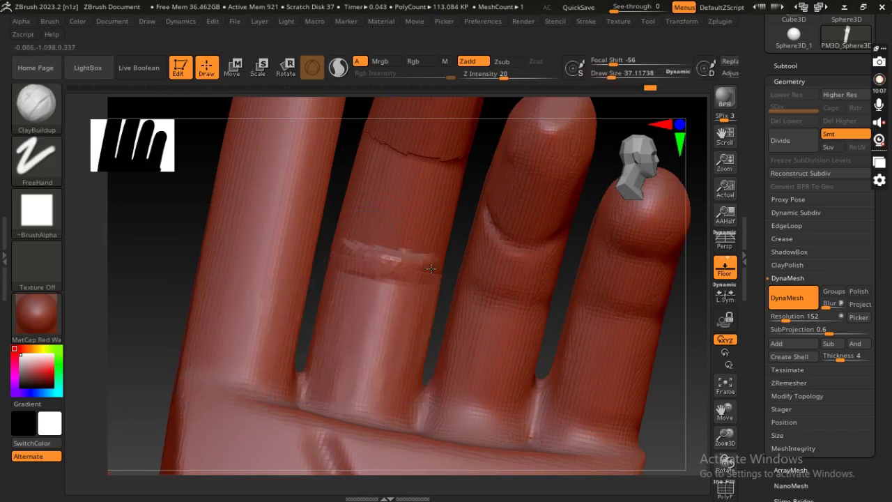
{"action": "left_click_drag", "start_coordinate": [418, 265], "coordinate": [389, 259], "text": "shift"}
{"action": "key", "text": "b"}
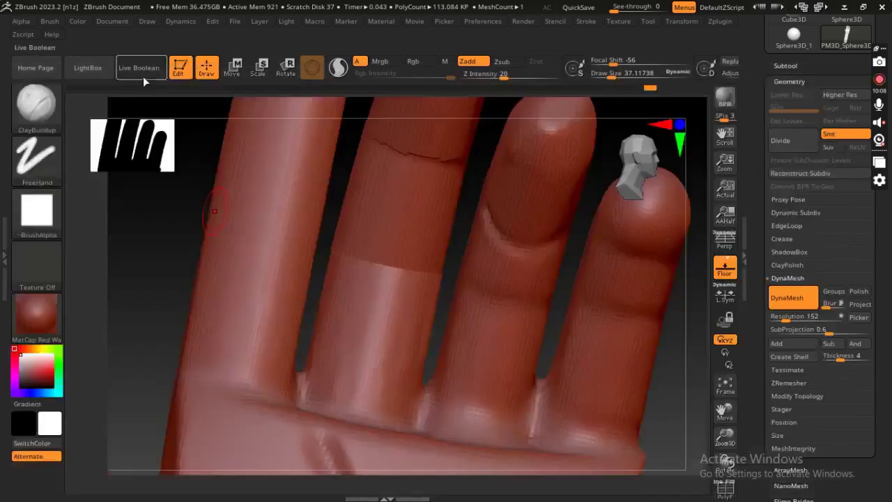
{"action": "key", "text": "b"}
{"action": "left_click", "coordinate": [148, 100]}
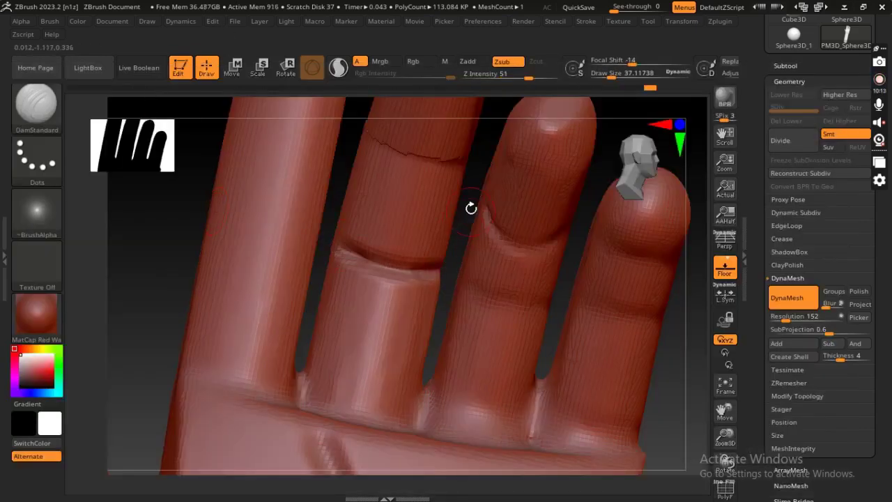
{"action": "left_click_drag", "start_coordinate": [372, 134], "coordinate": [432, 158]}
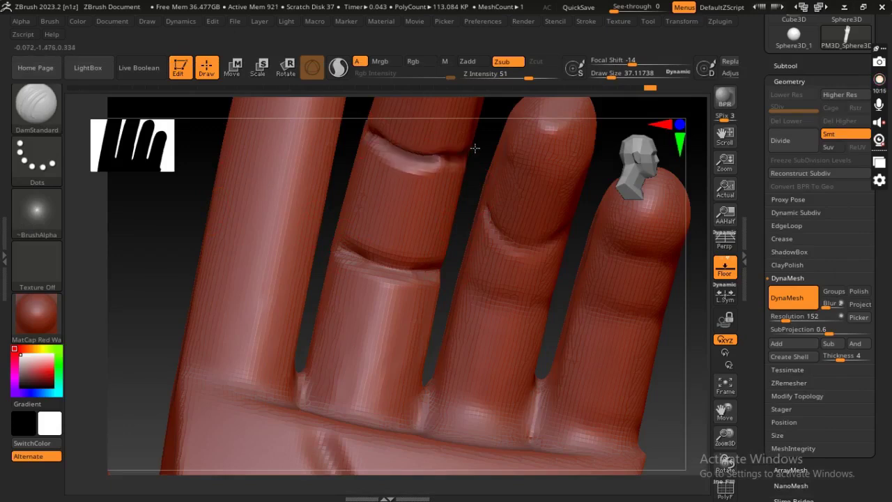
{"action": "key", "text": "shift"}
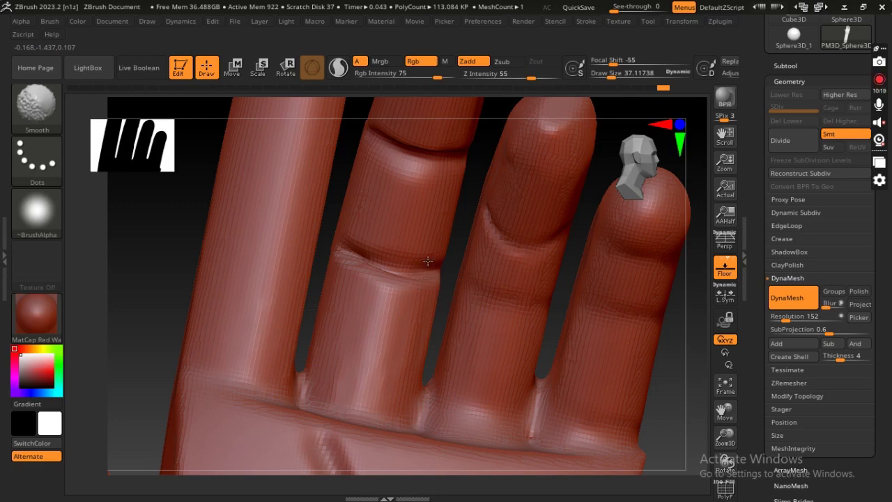
Step: Undo the smoothing and set DamStandard to size about 22.85 with Z Intensity 22
{"action": "key", "text": "ctrl+z"}
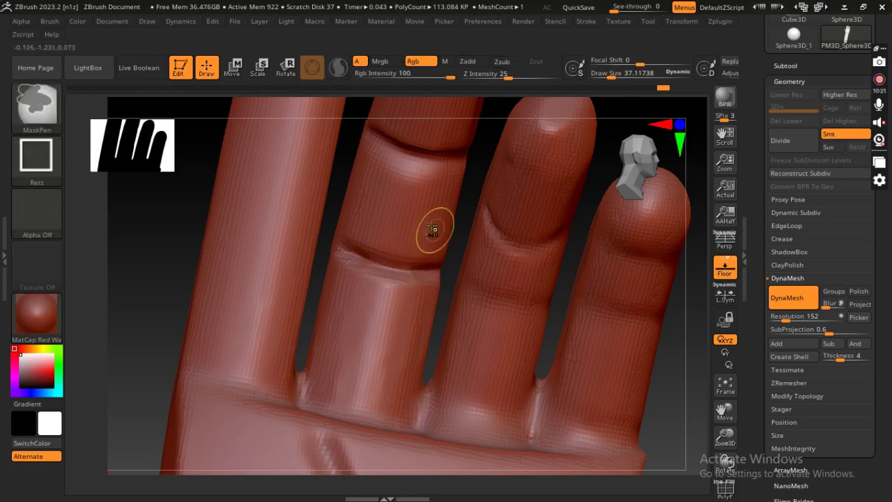
{"action": "key", "text": "ctrl+z"}
{"action": "key", "text": "space"}
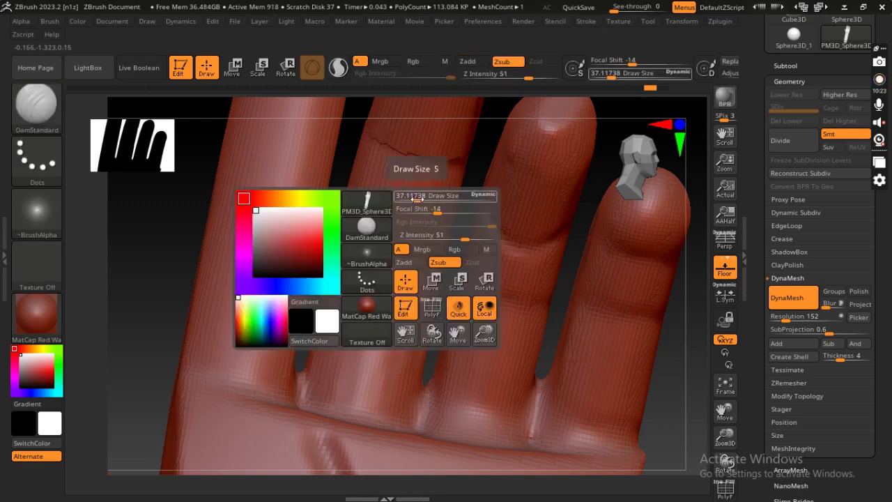
{"action": "left_click_drag", "start_coordinate": [429, 236], "coordinate": [452, 239]}
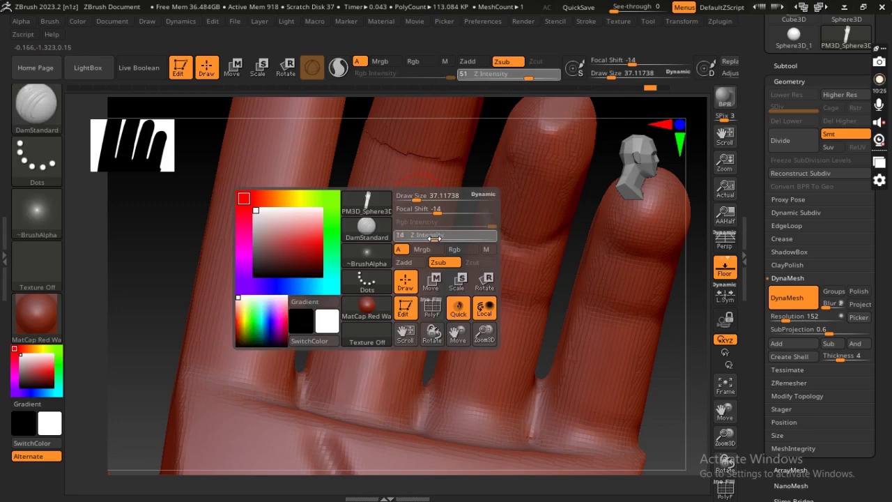
{"action": "left_click_drag", "start_coordinate": [422, 197], "coordinate": [409, 197]}
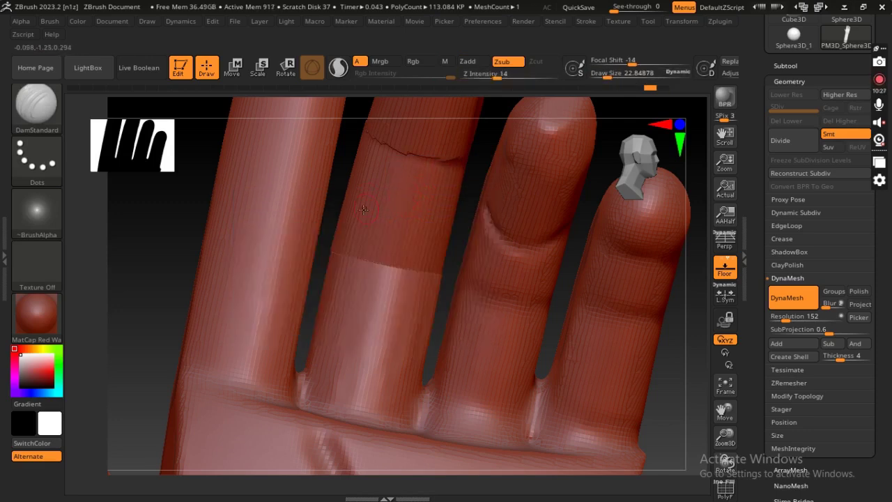
{"action": "key", "text": "space"}
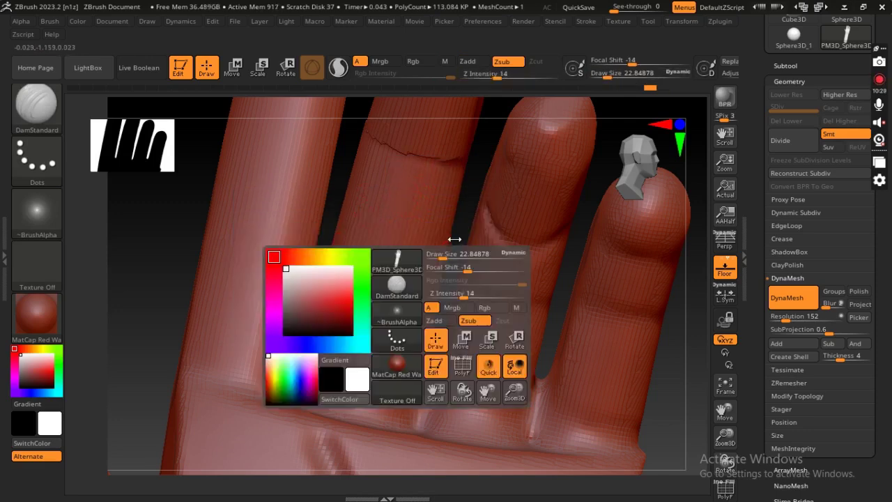
{"action": "left_click_drag", "start_coordinate": [438, 294], "coordinate": [447, 294]}
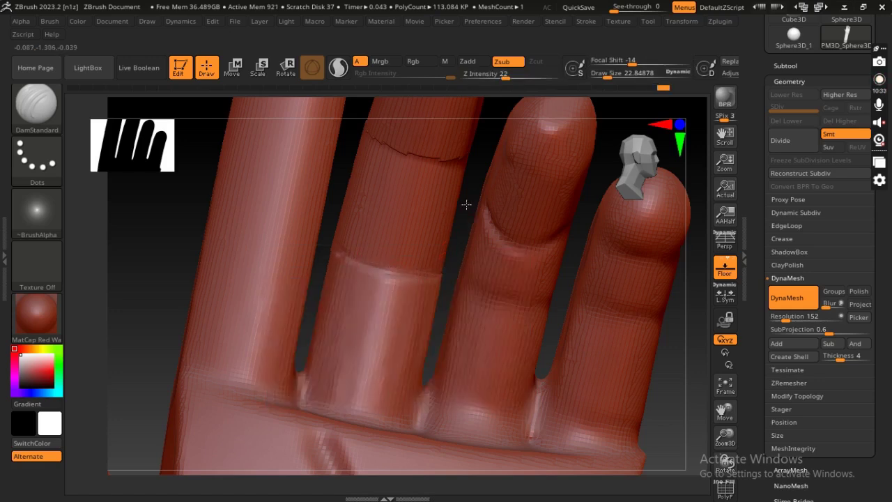
Step: Carve and smooth further creases with the brush enlarged to about 29.54
{"action": "left_click_drag", "start_coordinate": [466, 205], "coordinate": [447, 224]}
{"action": "key", "text": "space"}
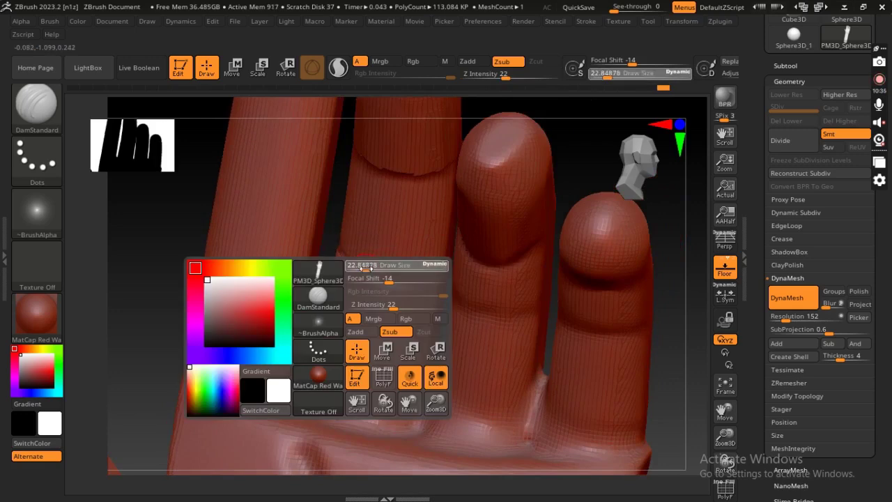
{"action": "left_click_drag", "start_coordinate": [363, 265], "coordinate": [368, 265]}
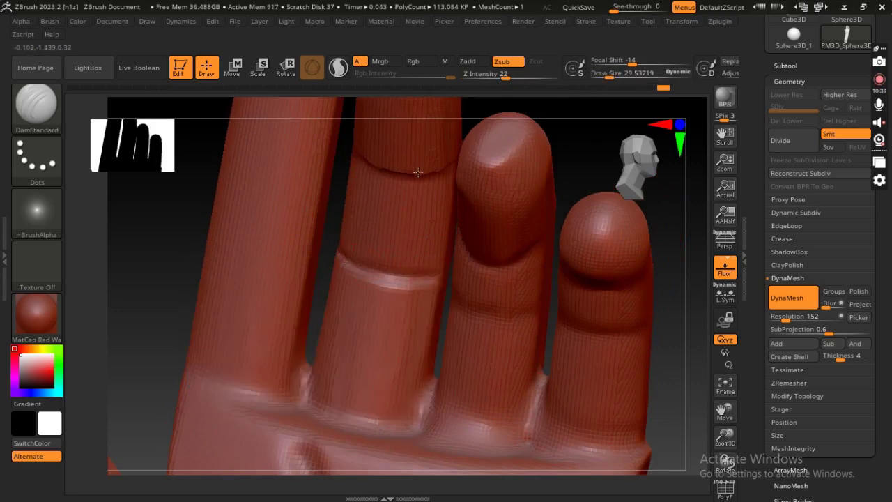
{"action": "left_click_drag", "start_coordinate": [596, 185], "coordinate": [592, 125]}
{"action": "key", "text": "shift"}
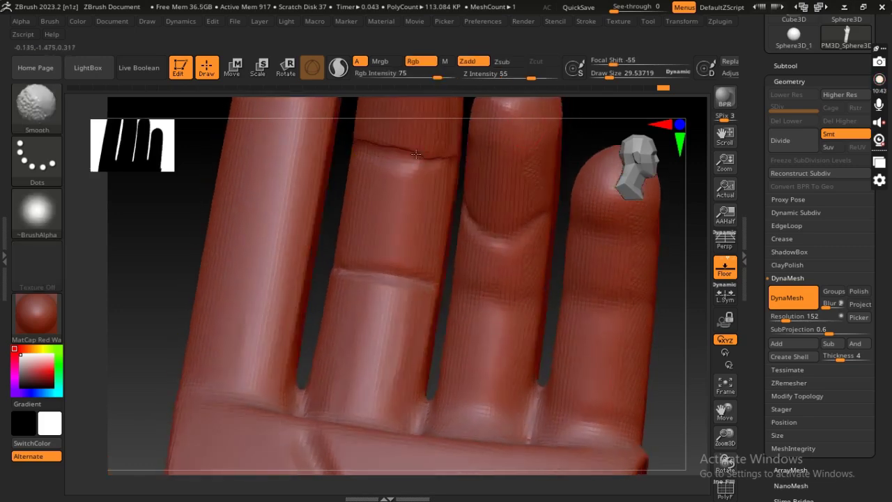
{"action": "key", "text": "shift"}
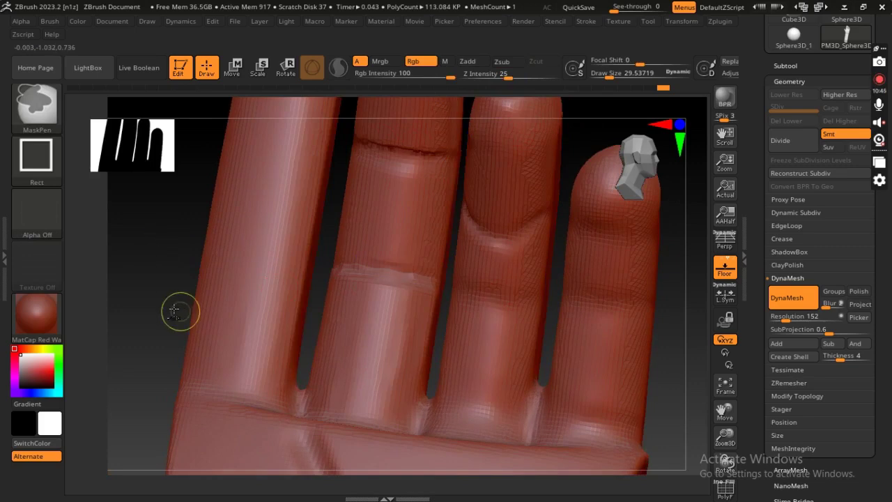
Step: Frame the upright hand, select the Pinch brush, and smooth the bent fingertip
{"action": "key", "text": "f"}
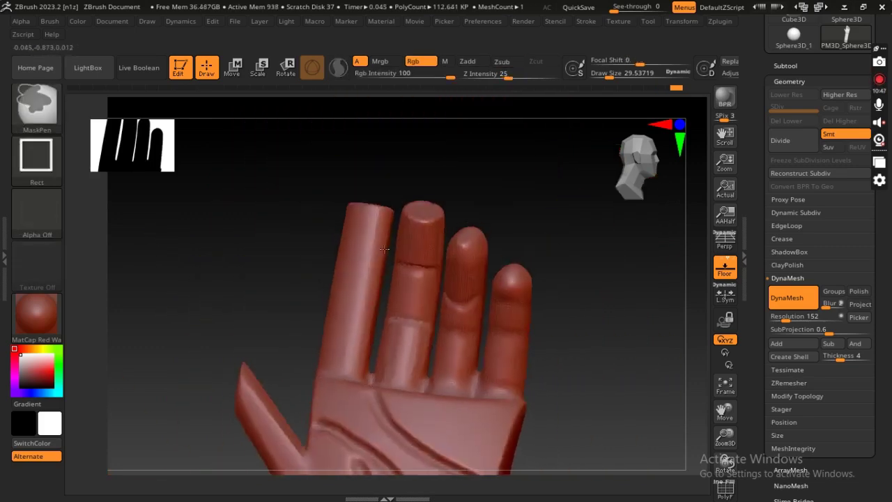
{"action": "mouse_move", "coordinate": [457, 361]}
{"action": "right_mouse_down"}
{"action": "mouse_move", "coordinate": [438, 300]}
{"action": "mouse_move", "coordinate": [447, 383]}
{"action": "mouse_move", "coordinate": [395, 311]}
{"action": "mouse_move", "coordinate": [422, 278]}
{"action": "right_mouse_up"}
{"action": "key", "text": "b"}
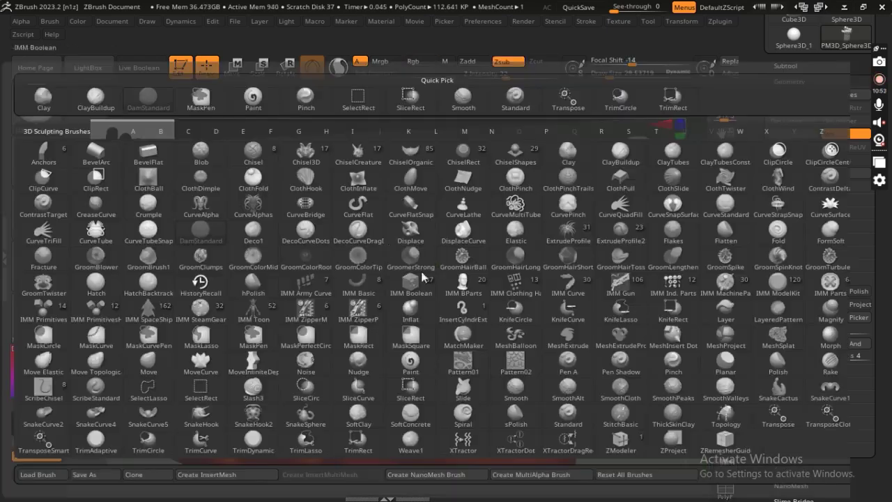
{"action": "left_click", "coordinate": [305, 97]}
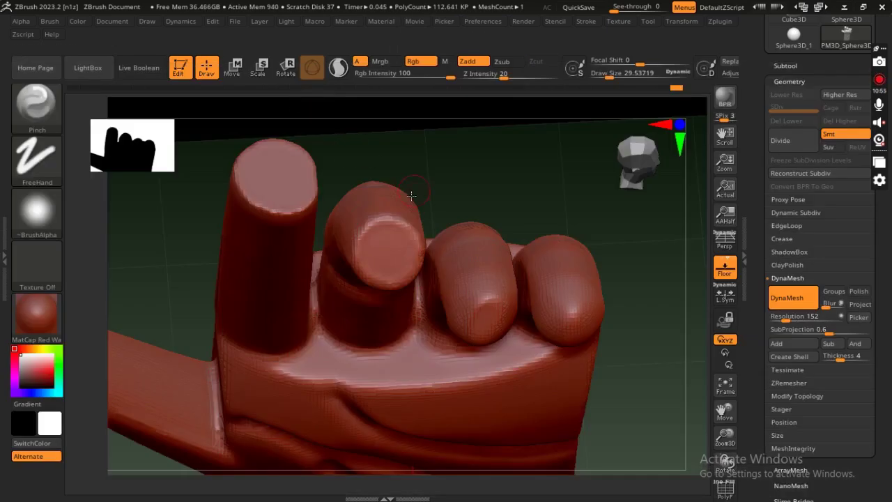
{"action": "key", "text": "shift+space"}
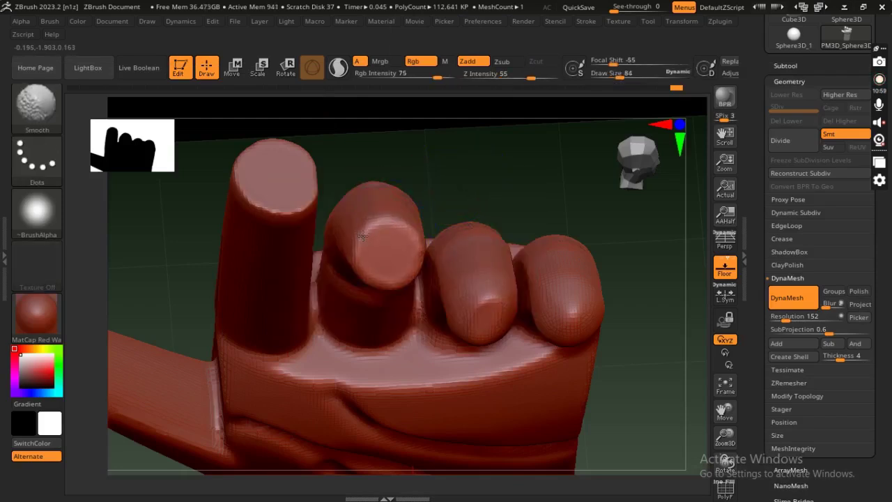
{"action": "left_click_drag", "start_coordinate": [402, 250], "coordinate": [386, 248], "text": "shift"}
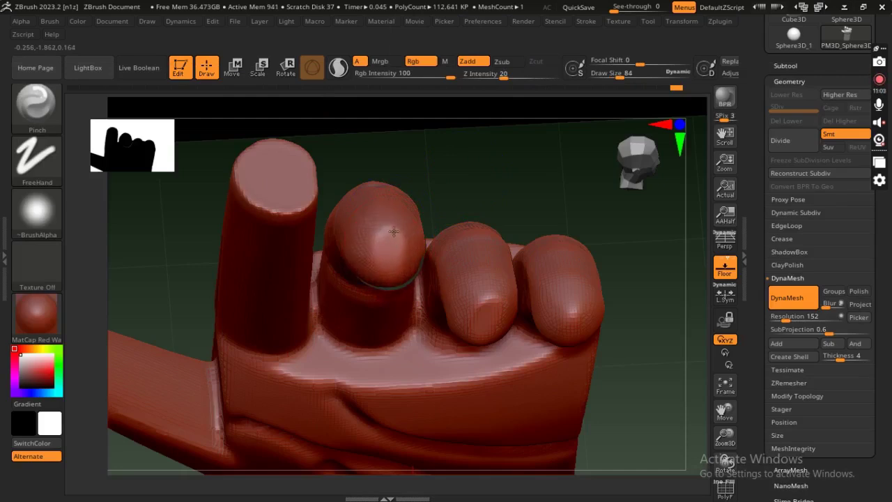
Step: Pinch a crisp fingernail edge on the bent fingertip, smooth it, and select ClayBuildup
{"action": "right_click_drag", "start_coordinate": [394, 231], "coordinate": [468, 195]}
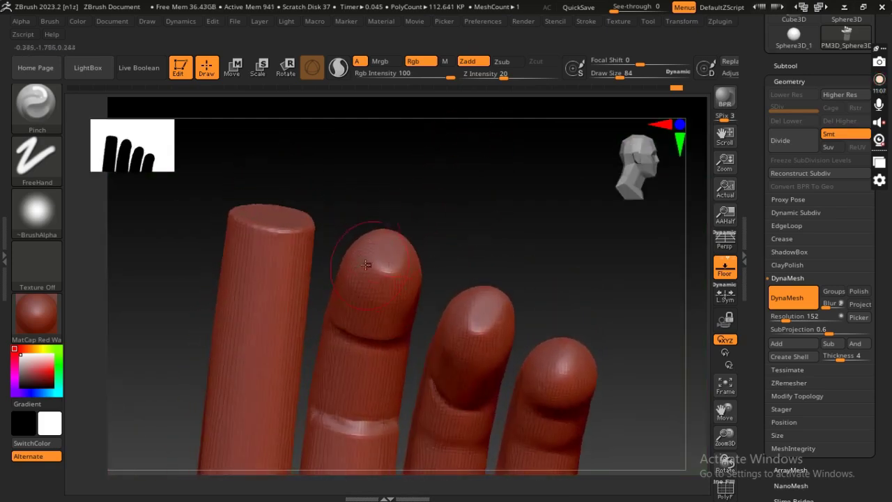
{"action": "key", "text": "shift"}
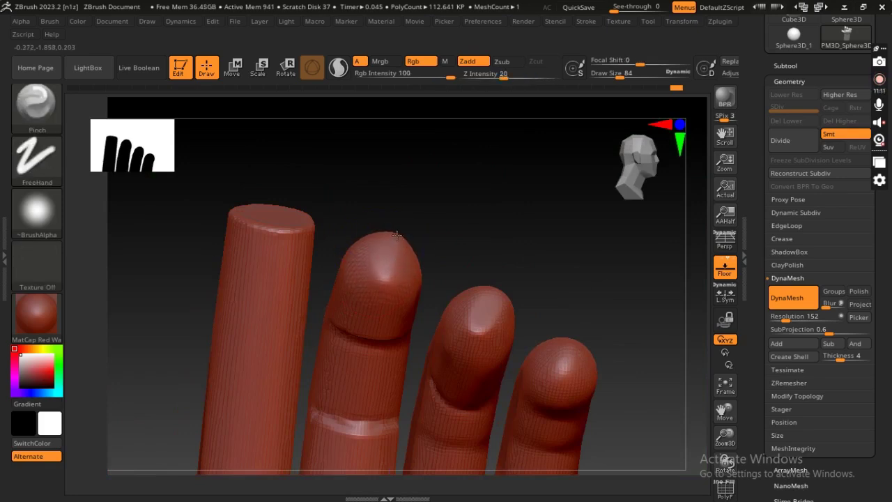
{"action": "key", "text": "b"}
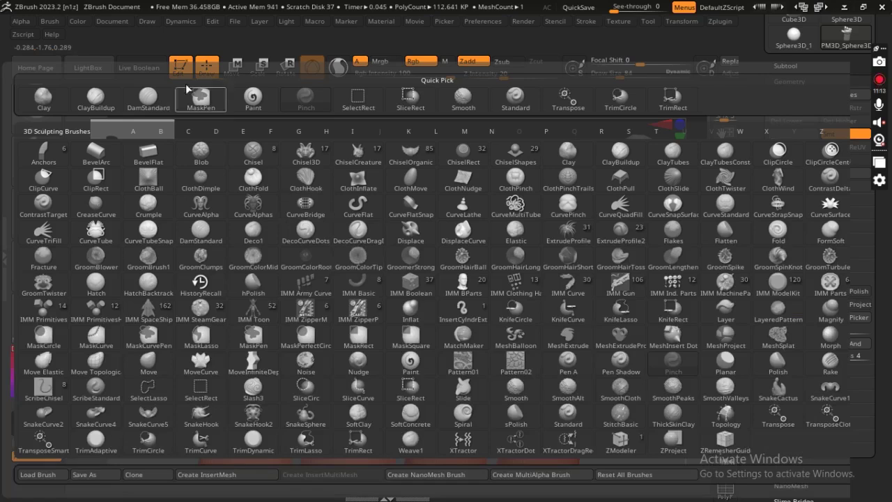
{"action": "left_click", "coordinate": [96, 98]}
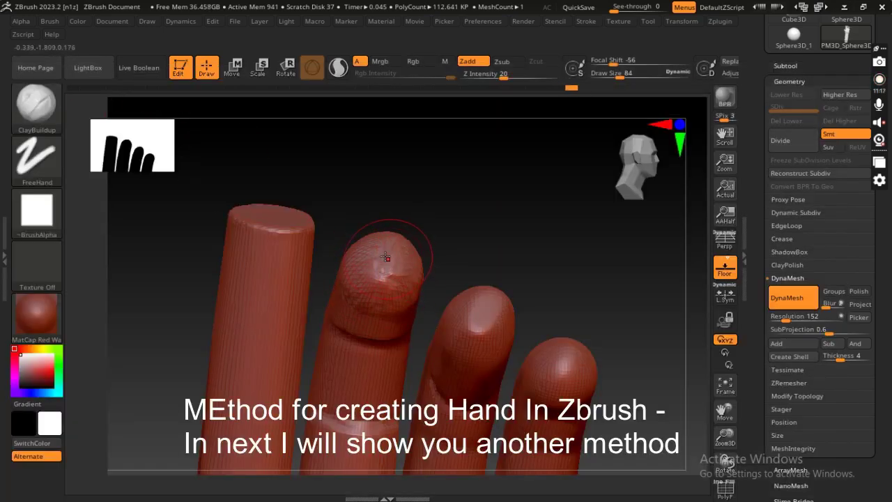
Step: Build up and smooth the bent fingertip's nail from several angles, ending on the whole hand and forearm
{"action": "key", "text": "shift"}
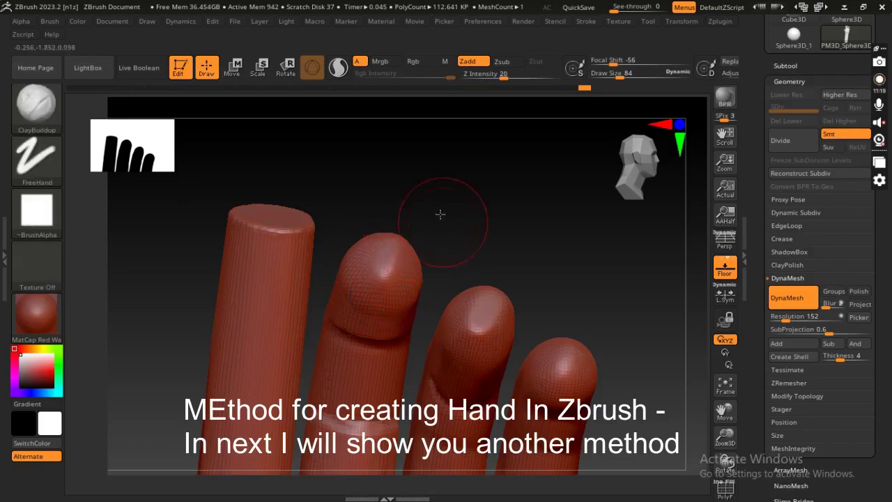
{"action": "left_click_drag", "start_coordinate": [440, 215], "coordinate": [417, 235]}
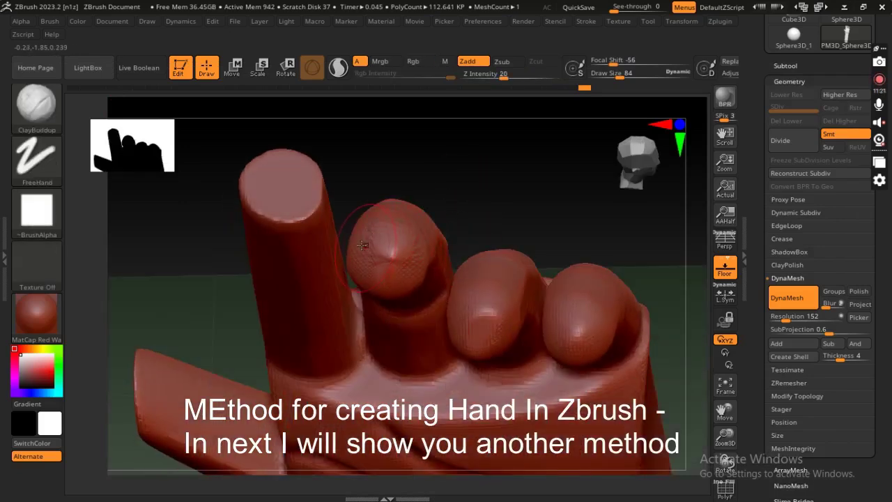
{"action": "left_click_drag", "start_coordinate": [465, 210], "coordinate": [426, 260]}
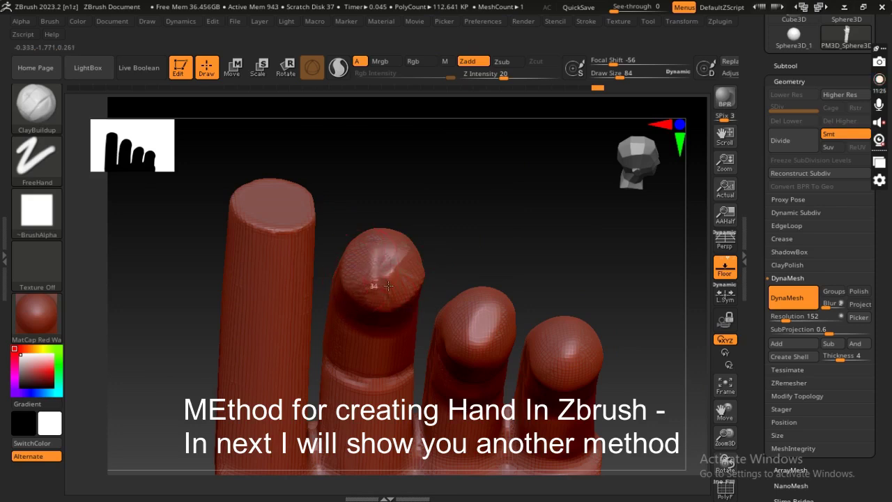
{"action": "key", "text": "shift"}
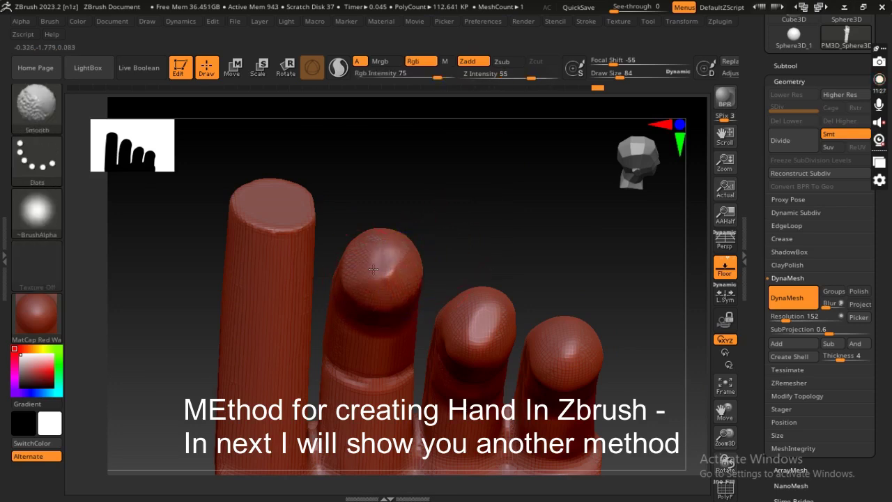
{"action": "left_click_drag", "start_coordinate": [397, 306], "coordinate": [366, 277]}
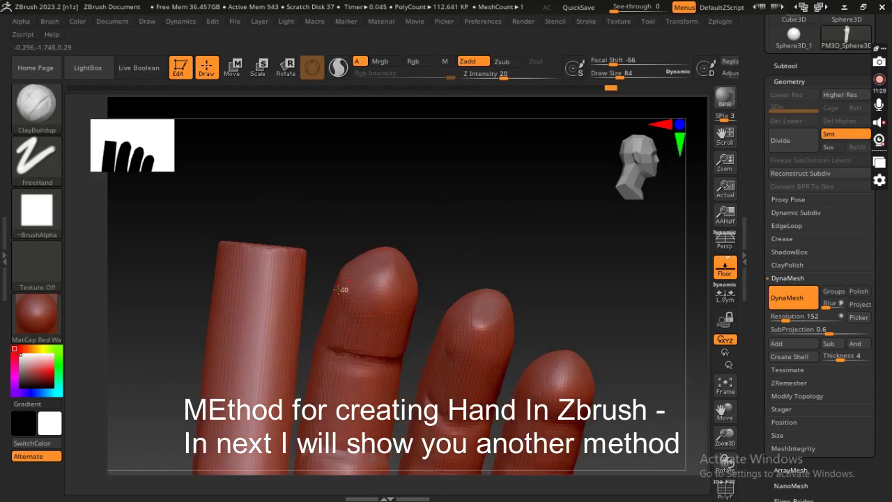
{"action": "key", "text": "shift"}
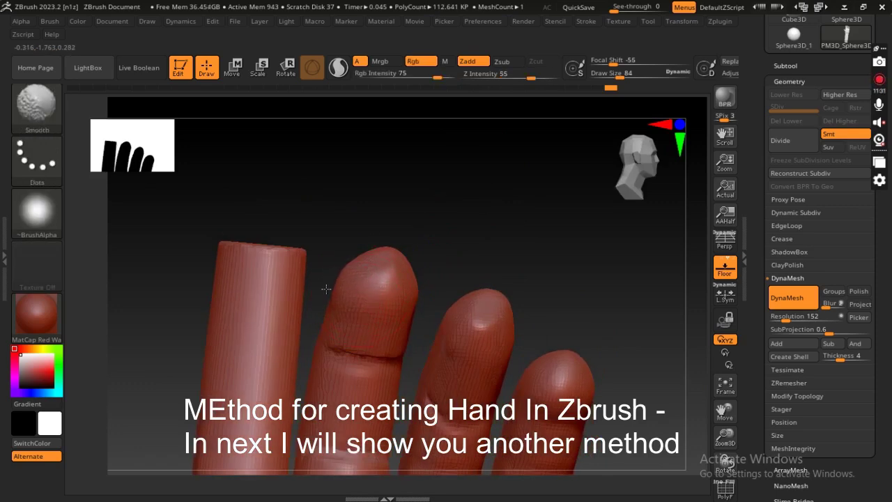
{"action": "mouse_move", "coordinate": [472, 223]}
{"action": "left_mouse_down"}
{"action": "mouse_move", "coordinate": [406, 269]}
{"action": "mouse_move", "coordinate": [393, 253]}
{"action": "mouse_move", "coordinate": [395, 321]}
{"action": "left_mouse_up"}
{"action": "key", "text": "shift"}
{"action": "key", "text": "shift"}
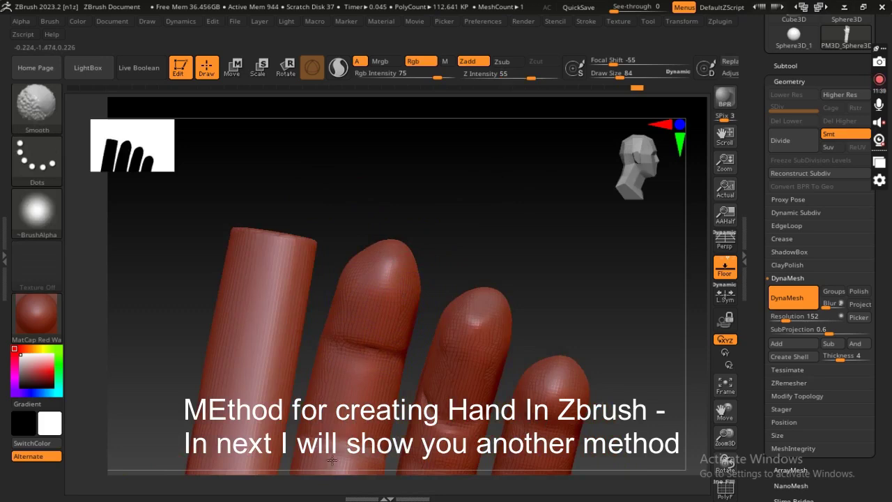
{"action": "mouse_move", "coordinate": [548, 191]}
{"action": "left_mouse_down"}
{"action": "mouse_move", "coordinate": [438, 131]}
{"action": "mouse_move", "coordinate": [440, 313]}
{"action": "mouse_move", "coordinate": [501, 277]}
{"action": "mouse_move", "coordinate": [356, 301]}
{"action": "mouse_move", "coordinate": [396, 328]}
{"action": "left_mouse_up"}
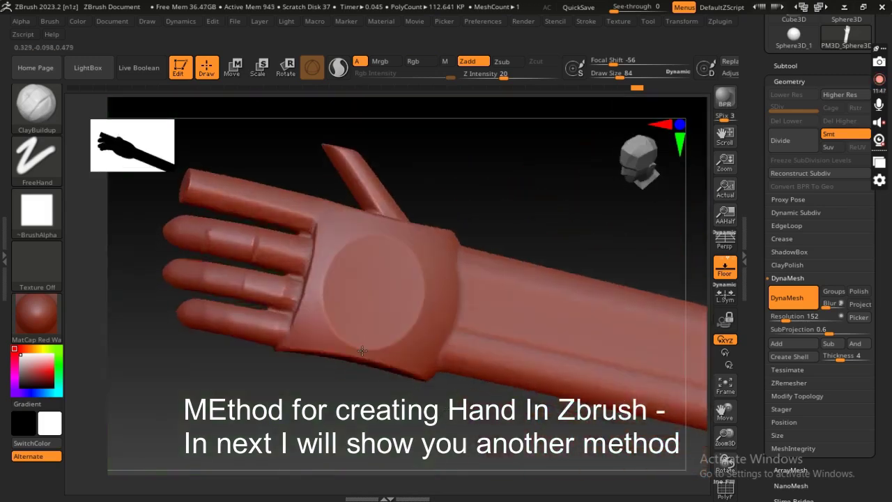